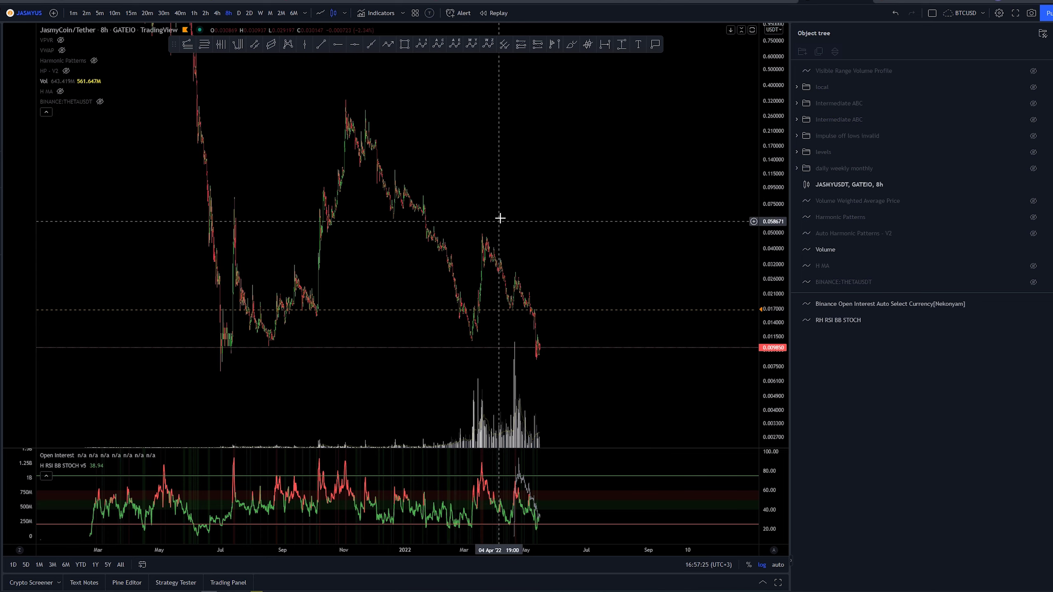
Step: Frame the earlier price history and reveal the daily, weekly and monthly level lines
scroll(499, 217, "up", 3)
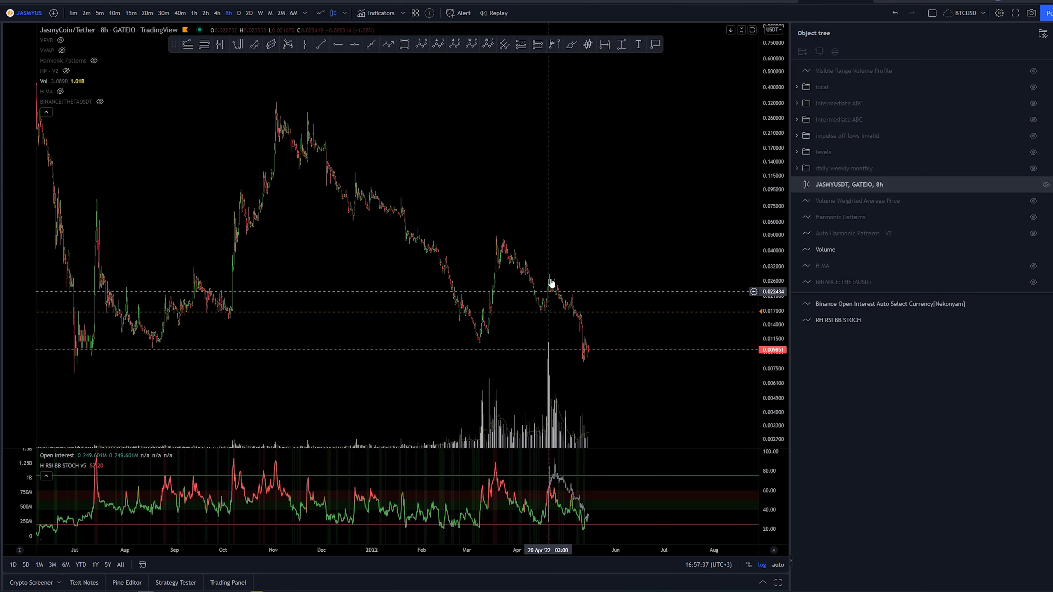
scroll(547, 172, "up", 5)
scroll(614, 199, "up", 3)
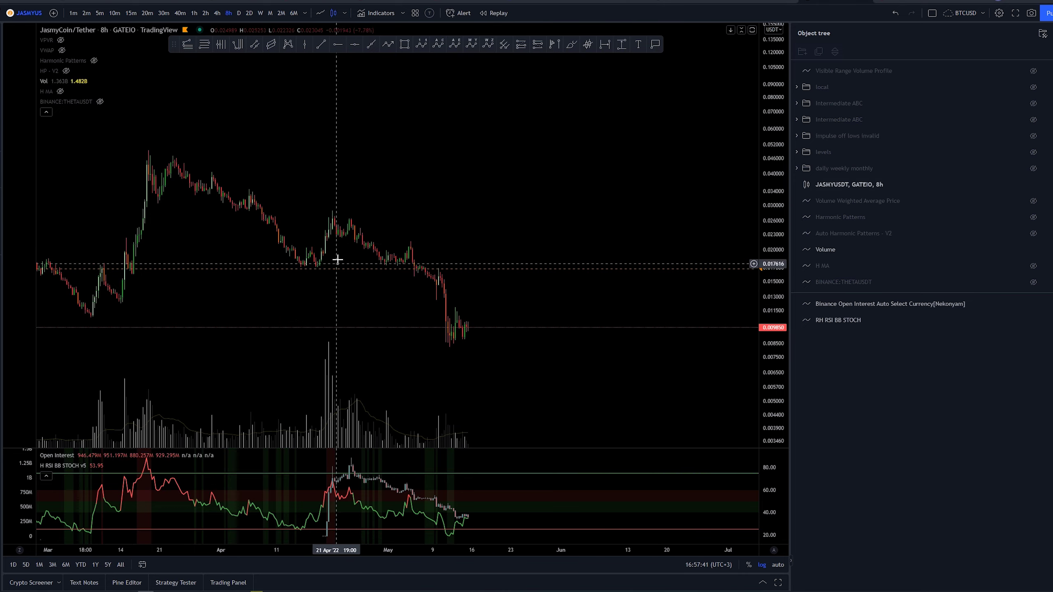
left_click_drag(356, 218, 441, 221)
scroll(442, 222, "down", 3)
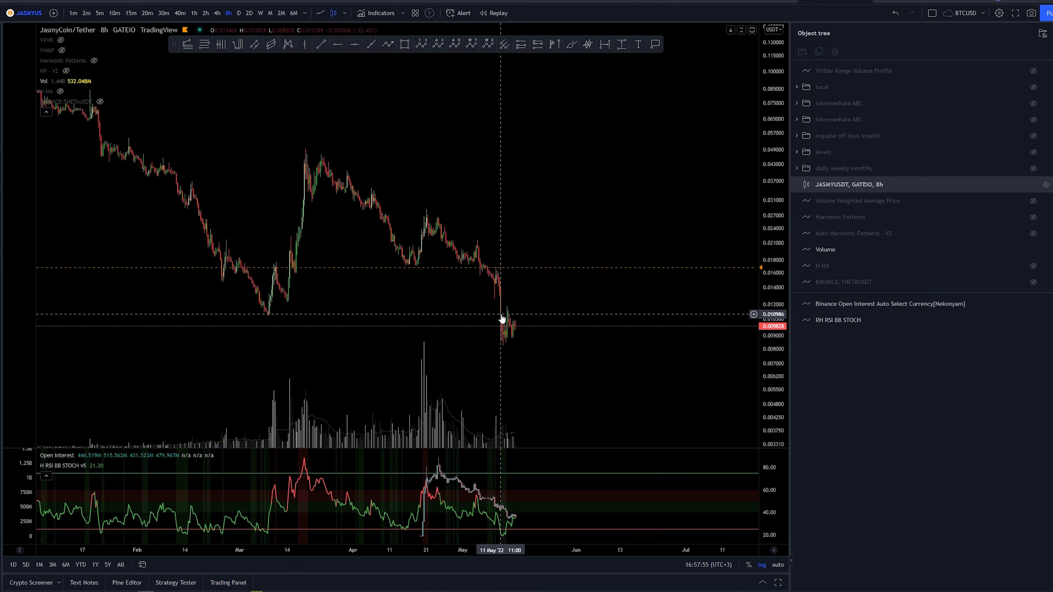
scroll(565, 301, "down", 10)
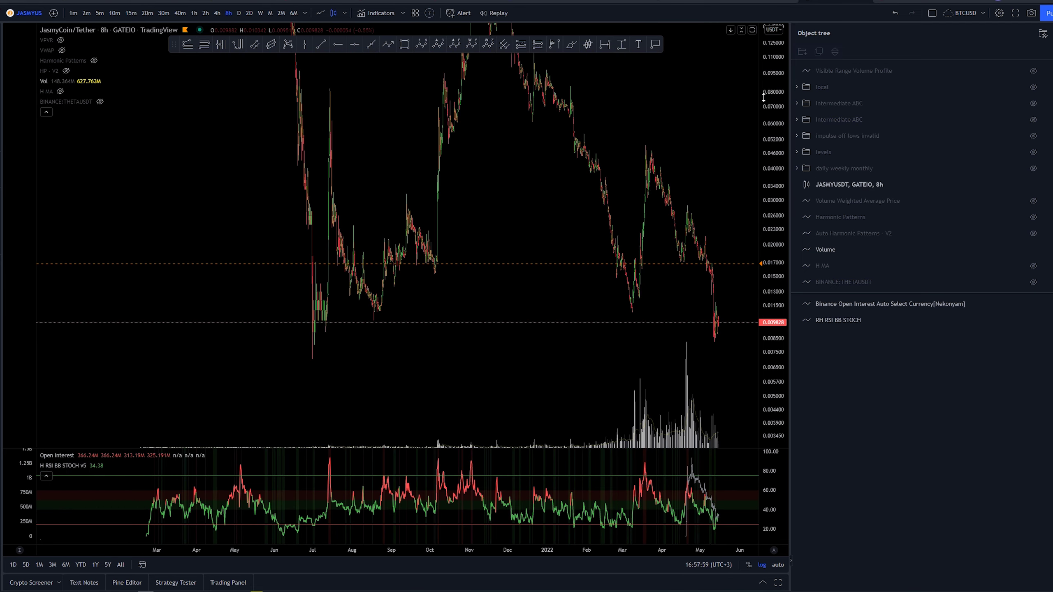
left_click_drag(764, 97, 764, 254)
left_click_drag(594, 323, 472, 379)
scroll(477, 371, "down", 2)
left_click_drag(620, 151, 615, 197)
left_click_drag(769, 137, 767, 239)
left_click_drag(710, 222, 698, 210)
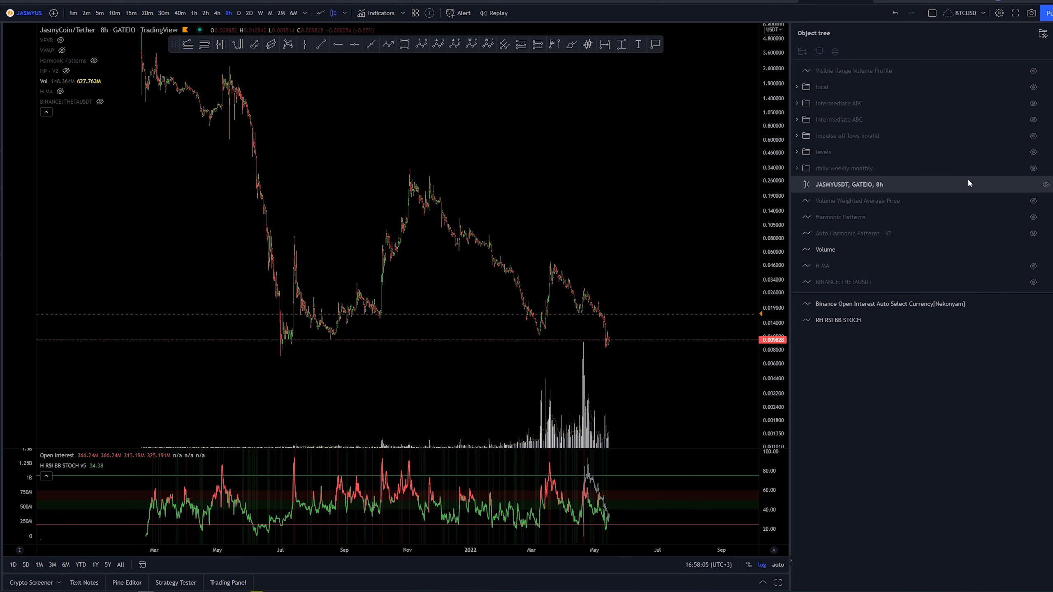
left_click_drag(637, 174, 617, 163)
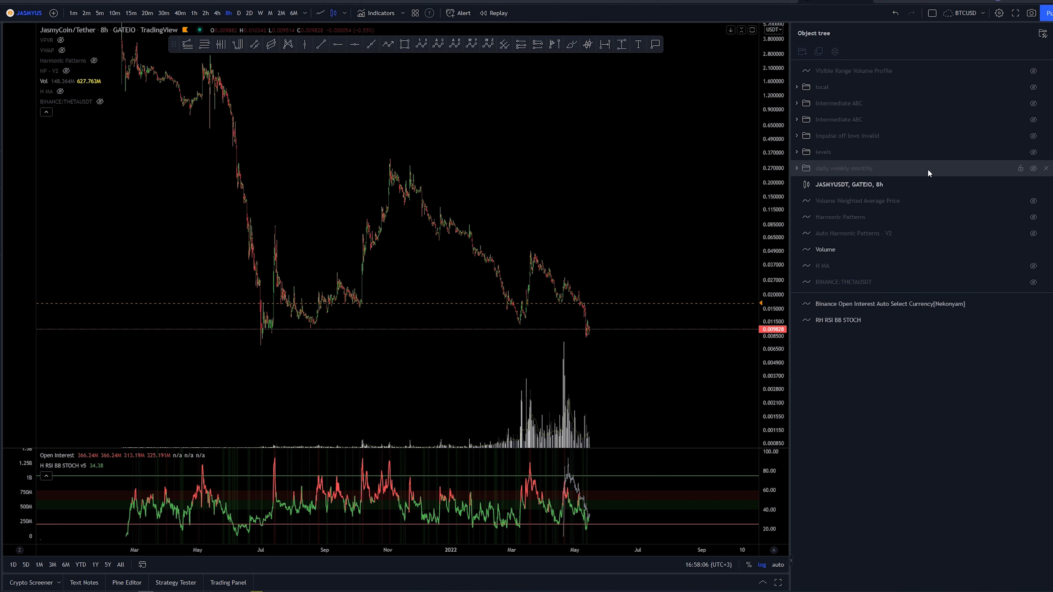
left_click(1033, 168)
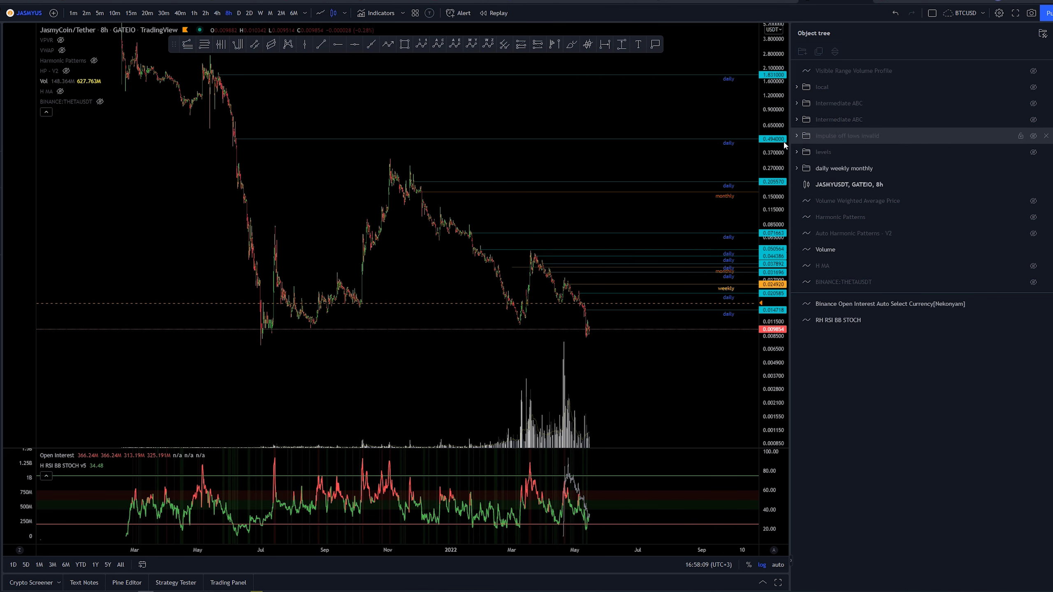
Step: Expand the levels folder and unhide its five orange sr support/resistance zones
left_click(1034, 156)
left_click(1034, 330)
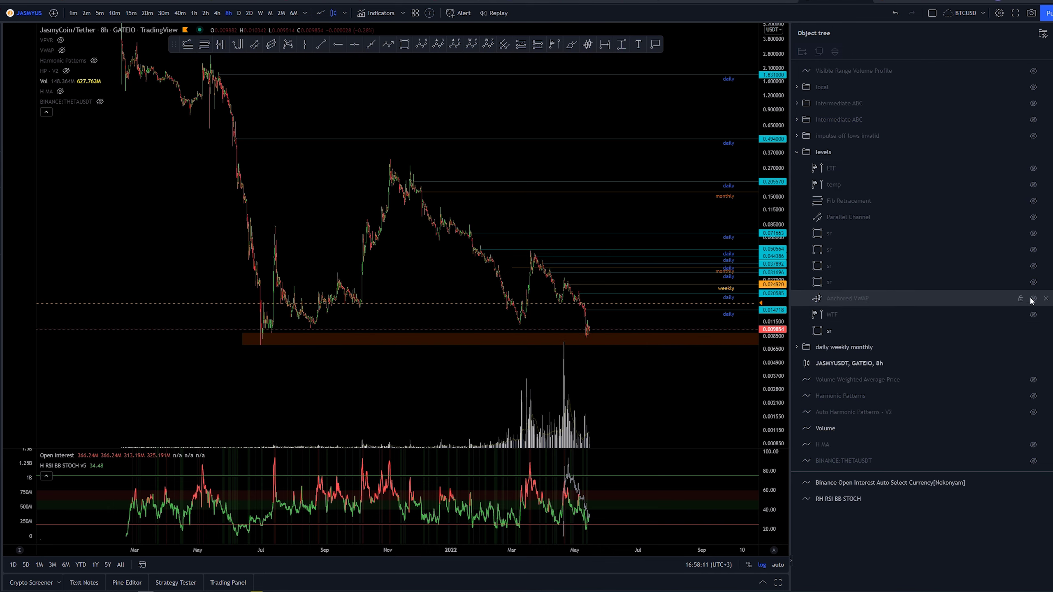
left_click(1034, 282)
left_click(1034, 265)
left_click(1033, 249)
left_click(1034, 235)
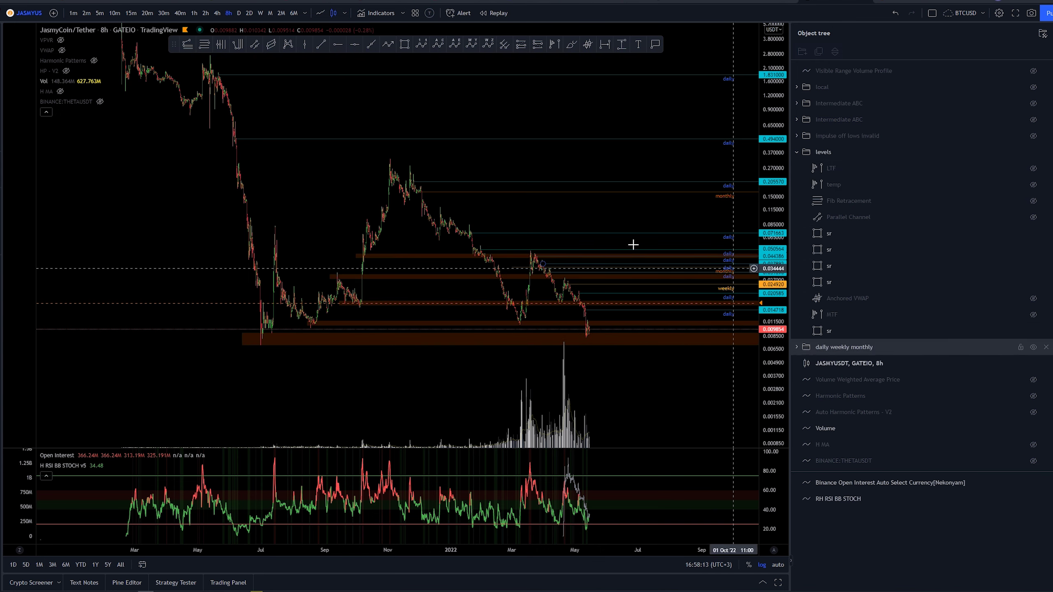
Step: Rescale the chart to fit the zones and show the Anchored VWAP curve
left_click_drag(625, 226, 618, 202)
left_click_drag(779, 338, 746, 215)
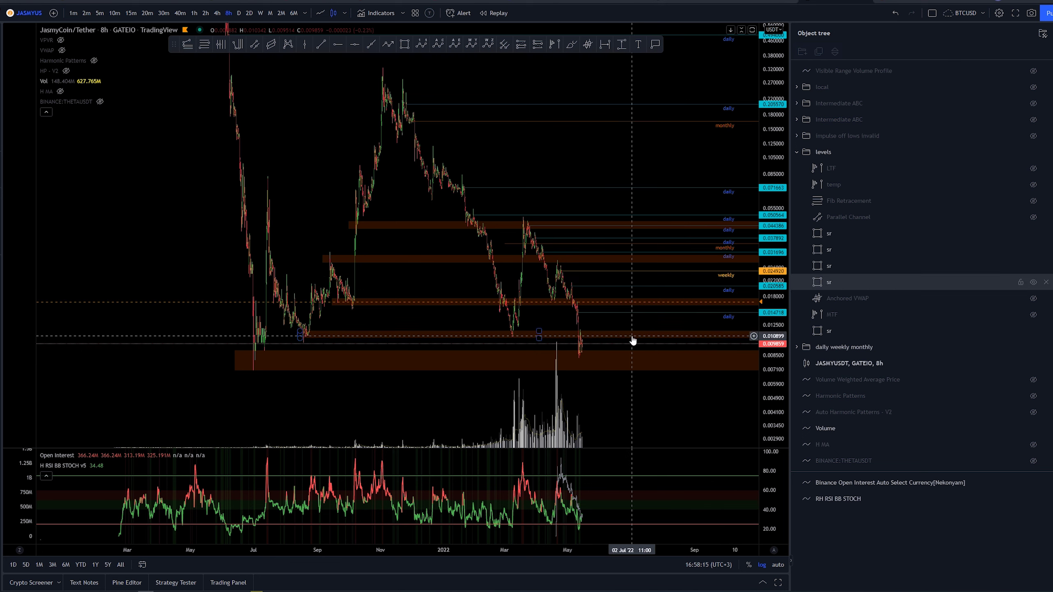
left_click_drag(633, 324, 633, 275)
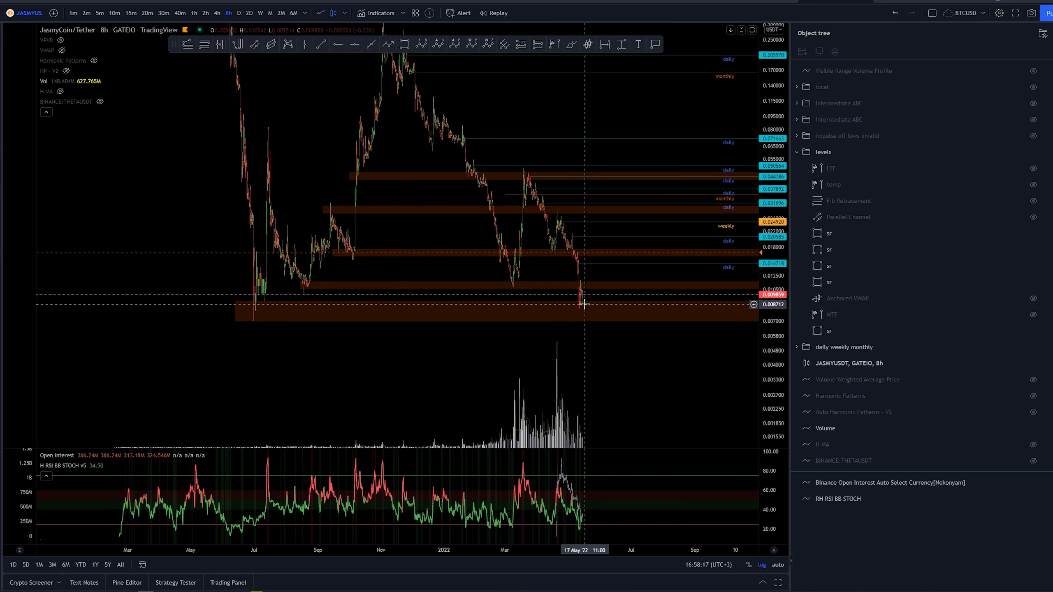
left_click_drag(775, 168, 776, 189)
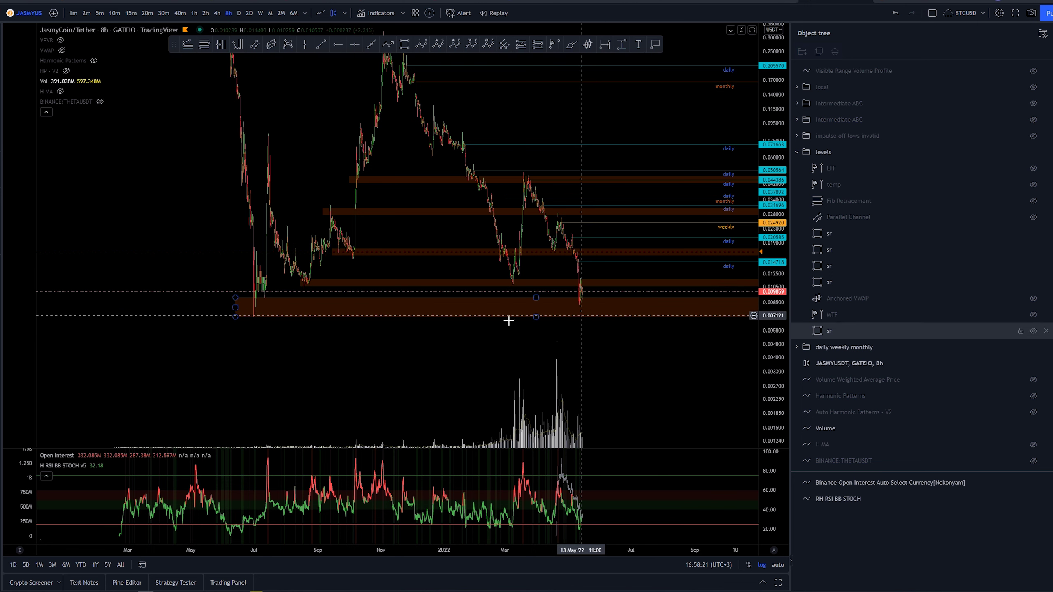
left_click(254, 319)
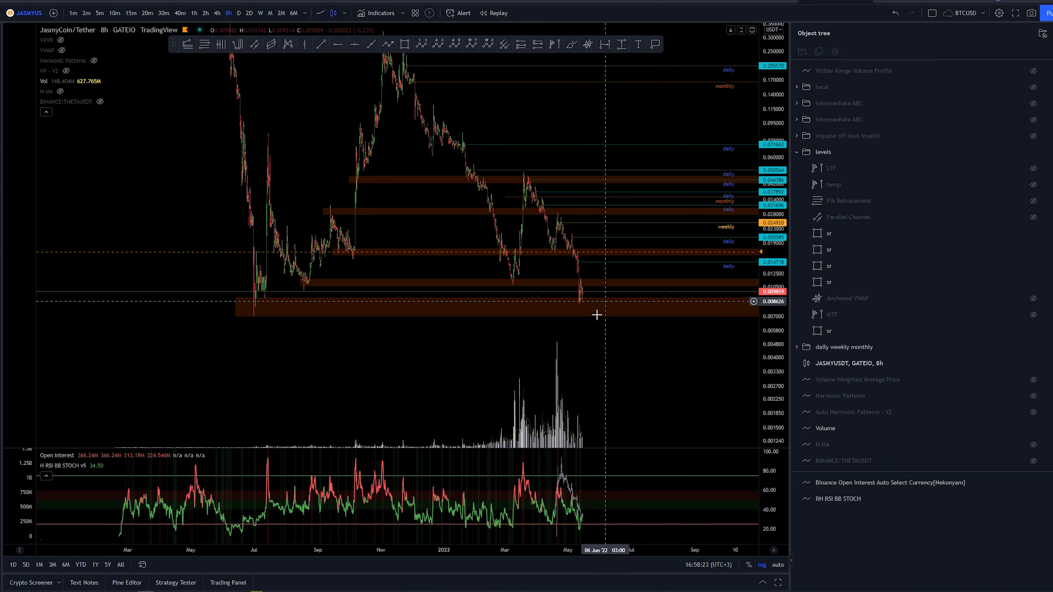
left_click_drag(670, 364, 675, 389)
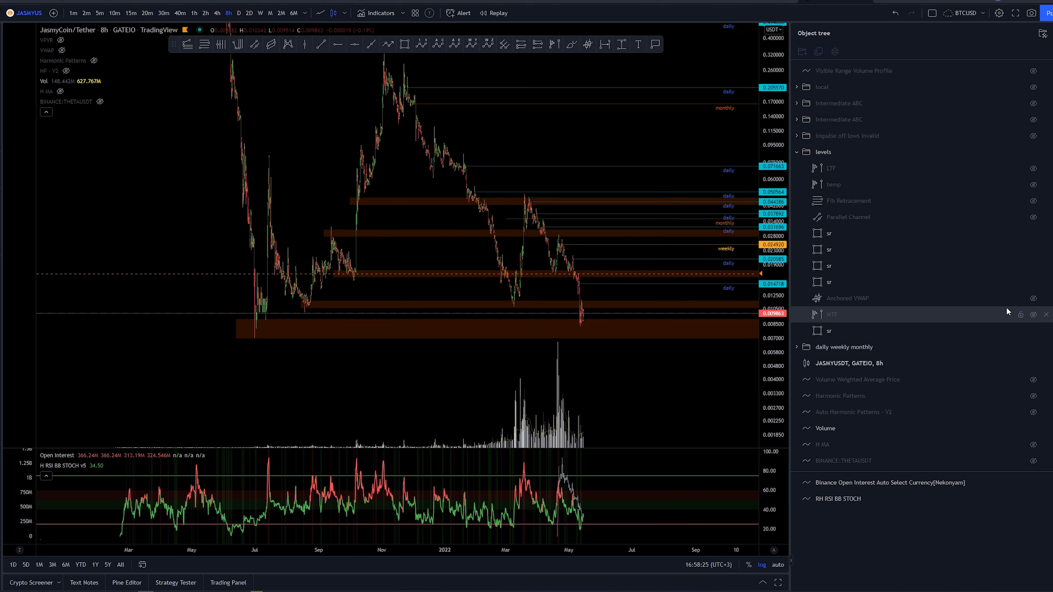
left_click(1034, 301)
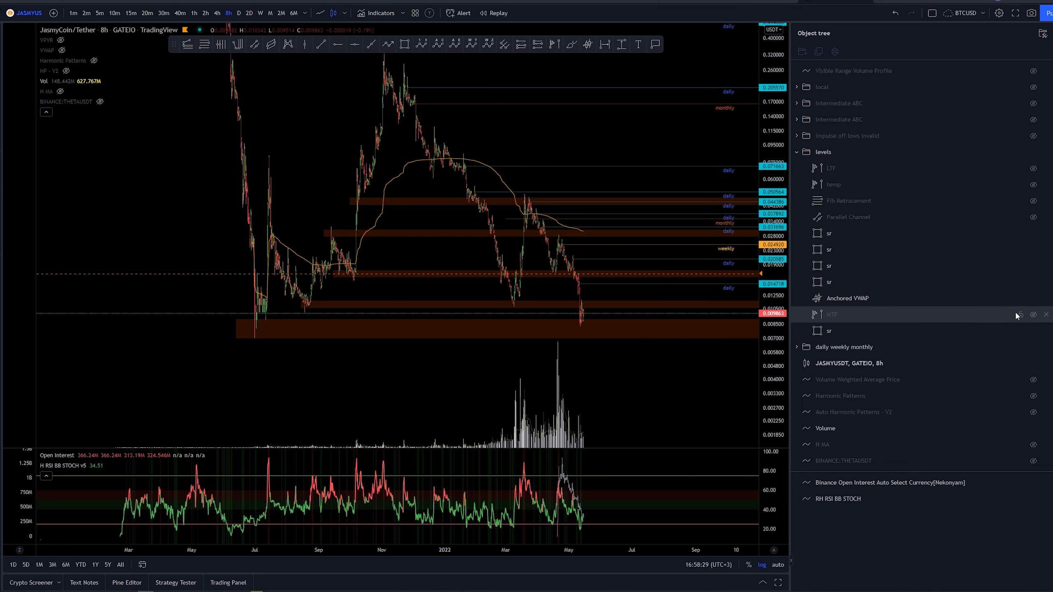
Step: Unhide the MTF volume profile with its white level and reframe the chart around it
left_click(1033, 314)
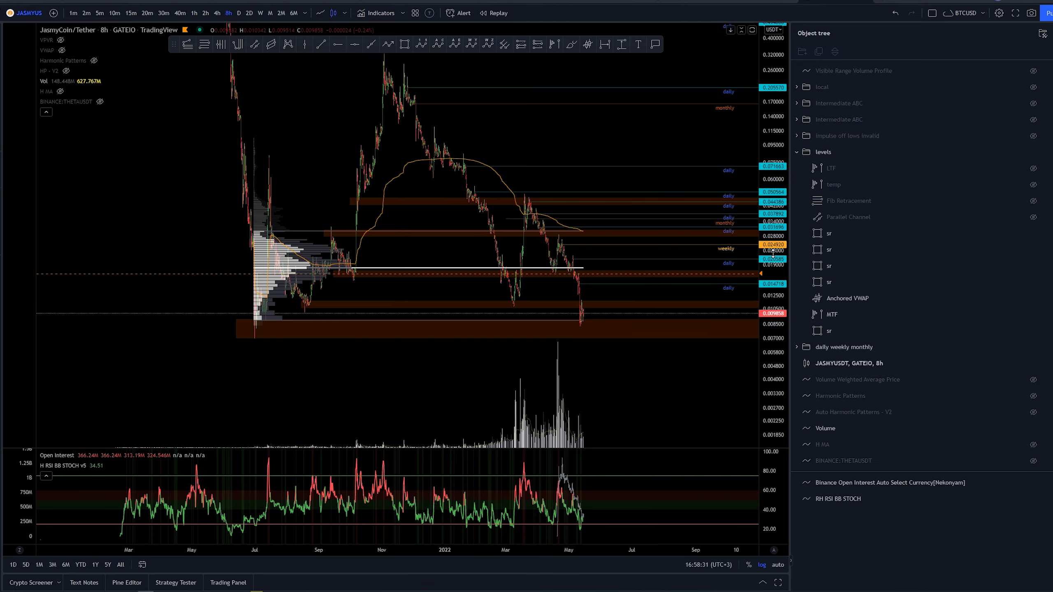
left_click_drag(773, 254, 775, 216)
mouse_move(600, 140)
left_mouse_down()
mouse_move(600, 154)
mouse_move(598, 131)
mouse_move(605, 141)
left_mouse_up()
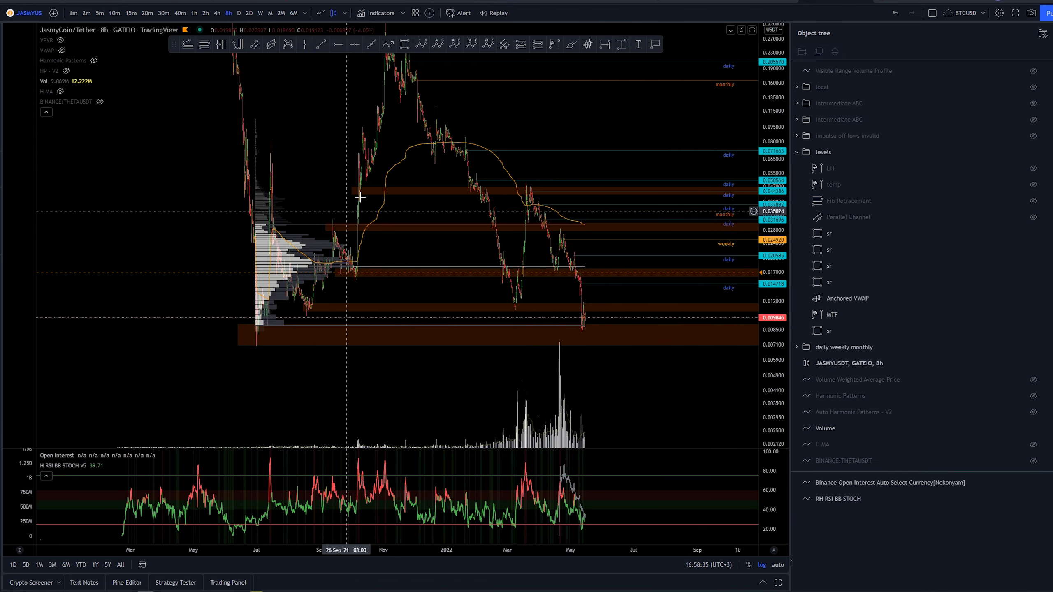
left_click_drag(328, 112, 308, 150)
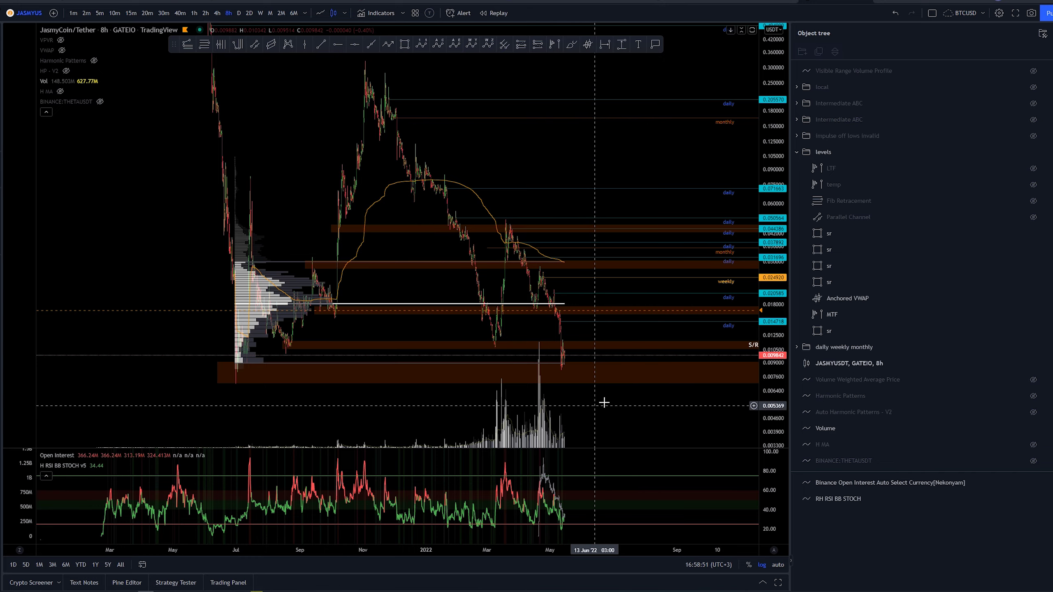
scroll(646, 132, "up", 5)
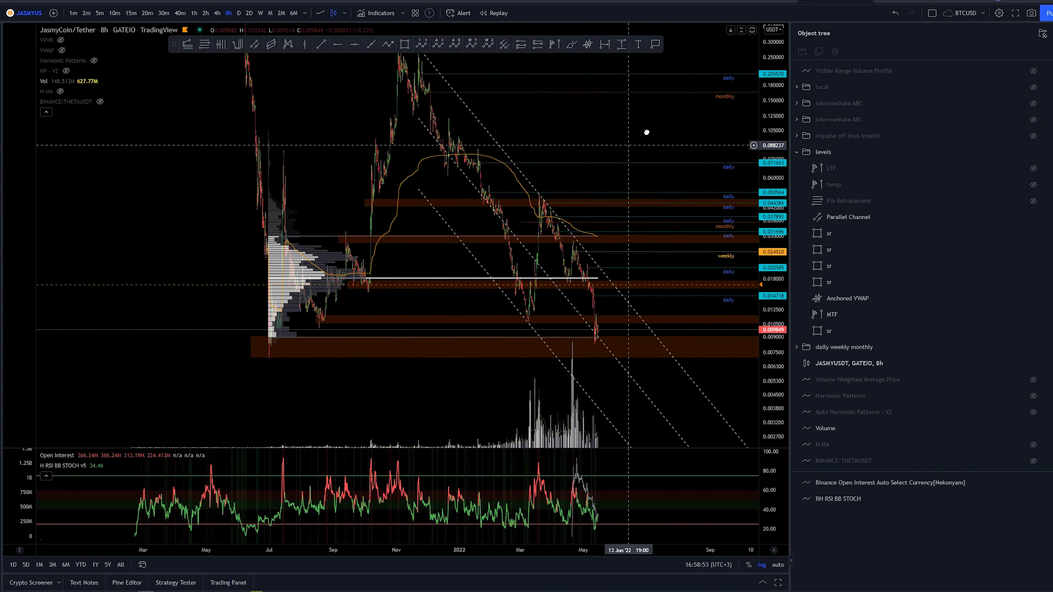
scroll(581, 182, "down", 2)
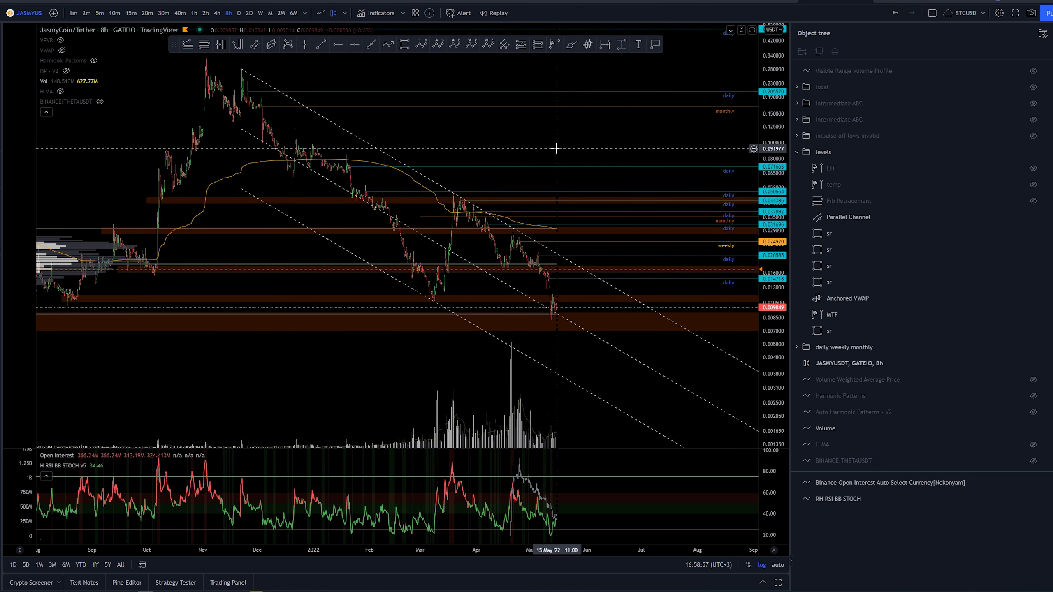
left_click_drag(557, 149, 544, 153)
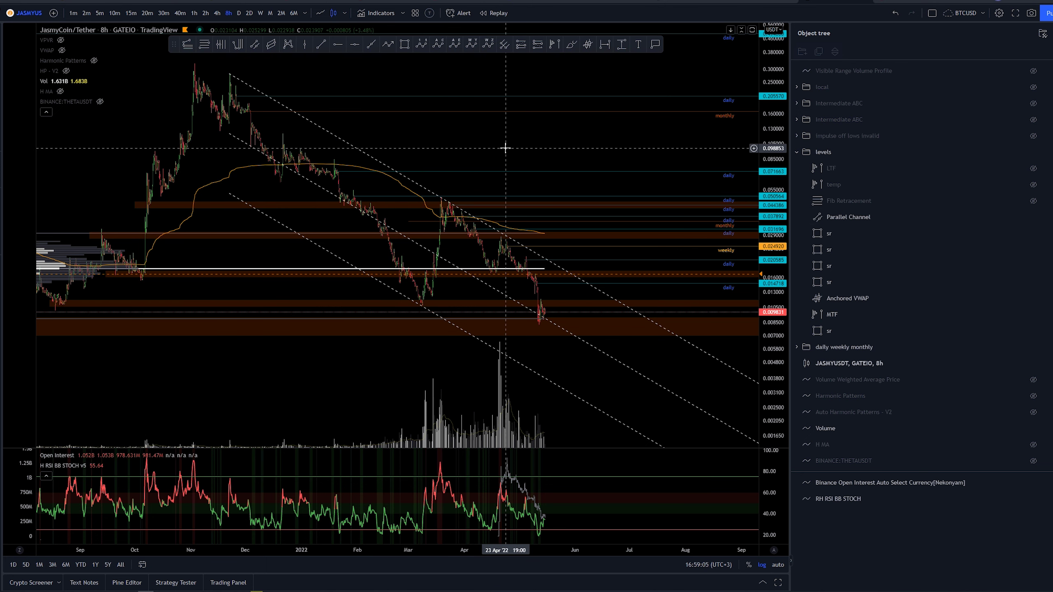
left_click_drag(514, 157, 509, 165)
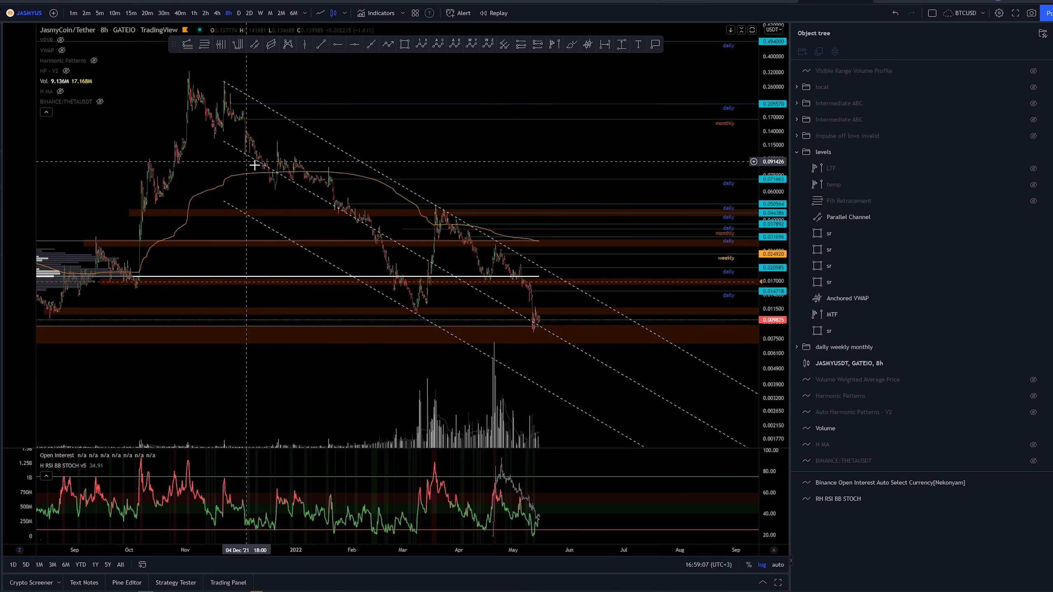
left_click(571, 44)
mouse_move(261, 157)
left_mouse_down()
mouse_move(249, 150)
mouse_move(252, 166)
mouse_move(297, 180)
left_mouse_up()
left_click_drag(361, 214, 390, 239)
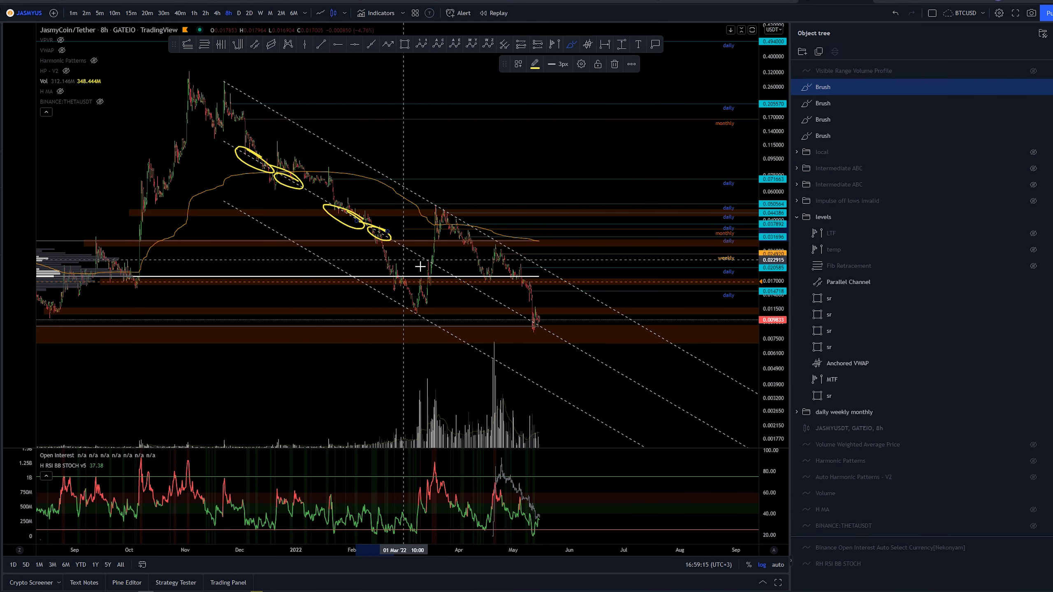
left_click_drag(440, 262, 437, 244)
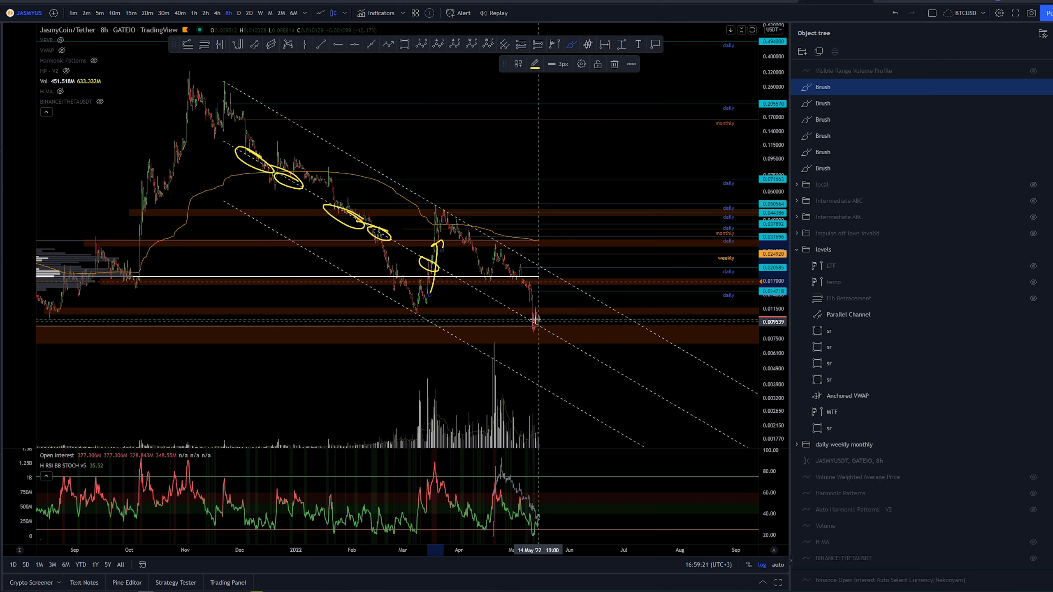
left_click_drag(535, 320, 525, 323)
key("ctrl+z")
key("ctrl+z")
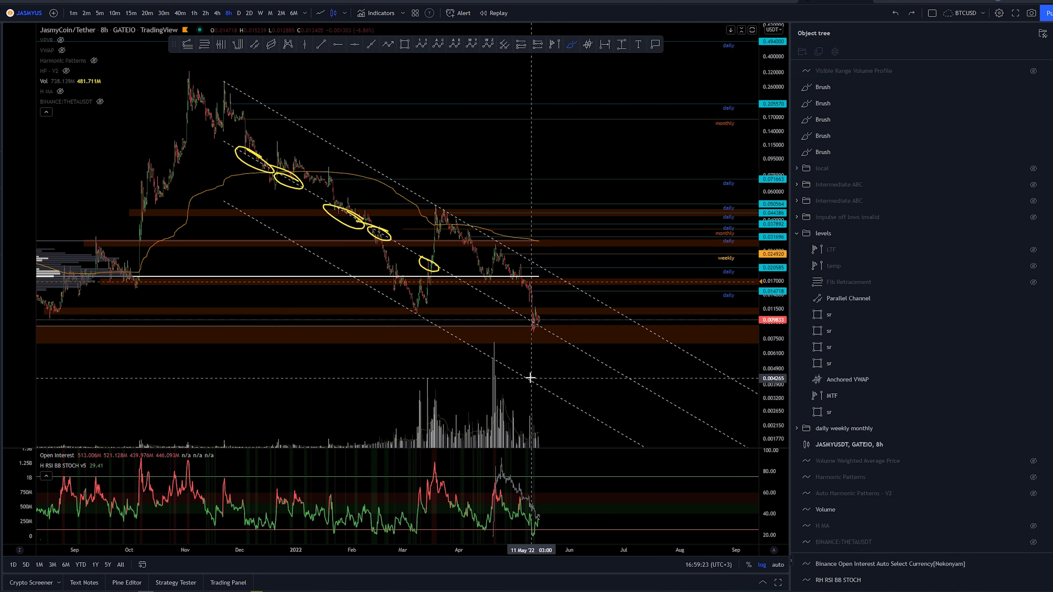
key("ctrl+z")
key("ctrl+z")
key("ctrl+z")
key("ctrl+z")
key("ctrl+z")
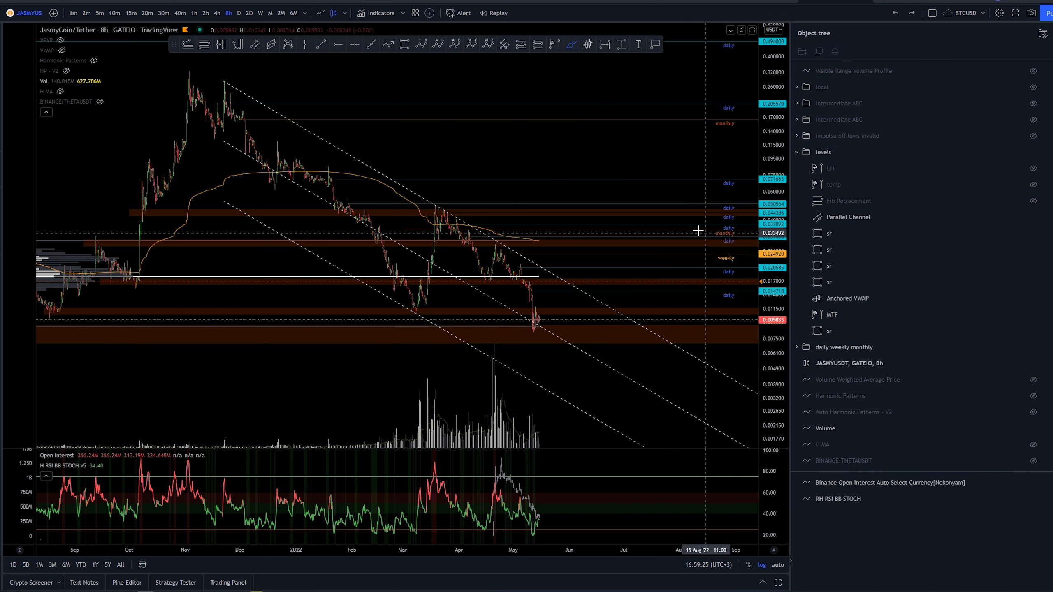
Step: Hide the MTF volume profile and reveal the Fib Retracement levels
scroll(698, 231, "down", 2)
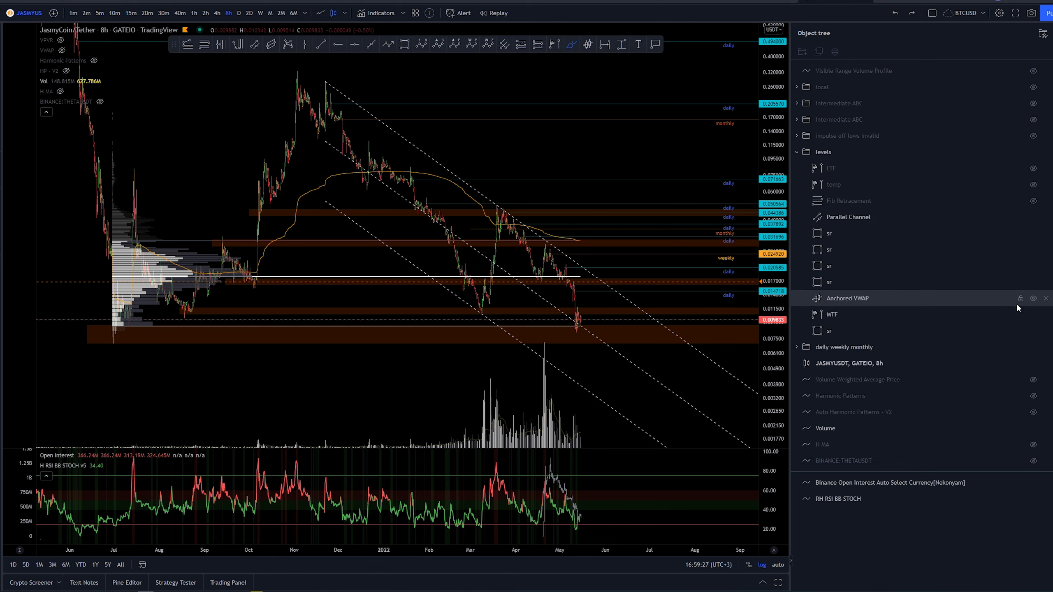
left_click(1033, 314)
left_click(1033, 201)
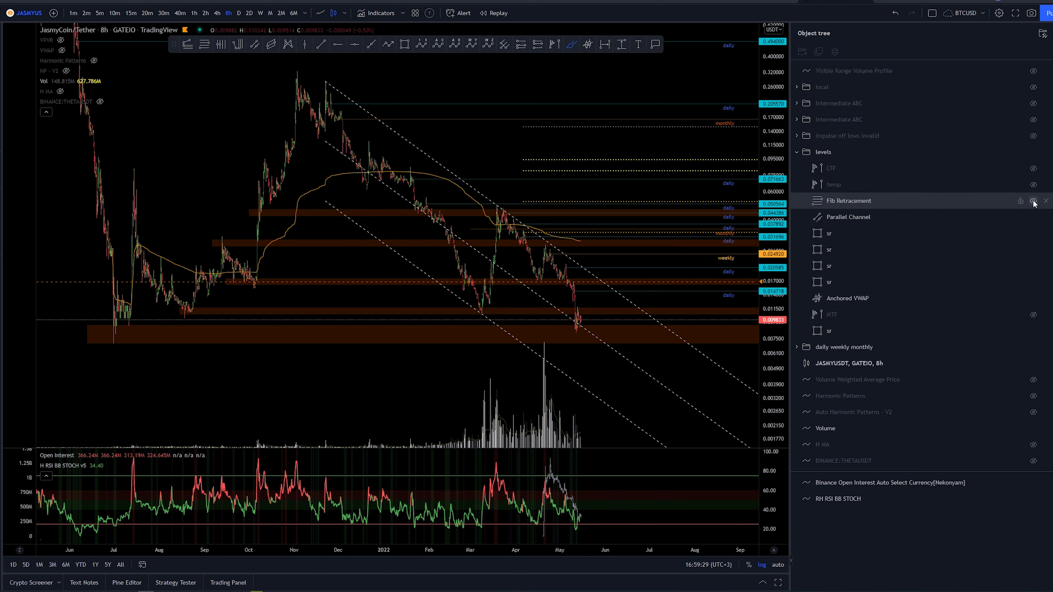
Step: Delete a stray brush stroke and show both the temp and MTF volume profiles
scroll(556, 147, "down", 2)
left_click_drag(567, 148, 445, 160)
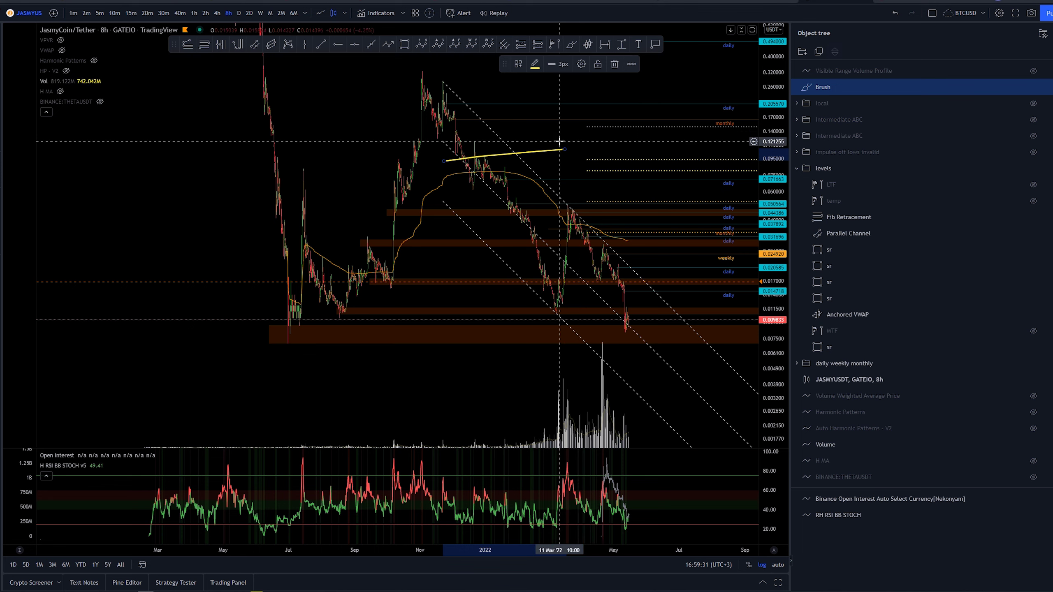
key("Delete")
left_click_drag(559, 141, 470, 151)
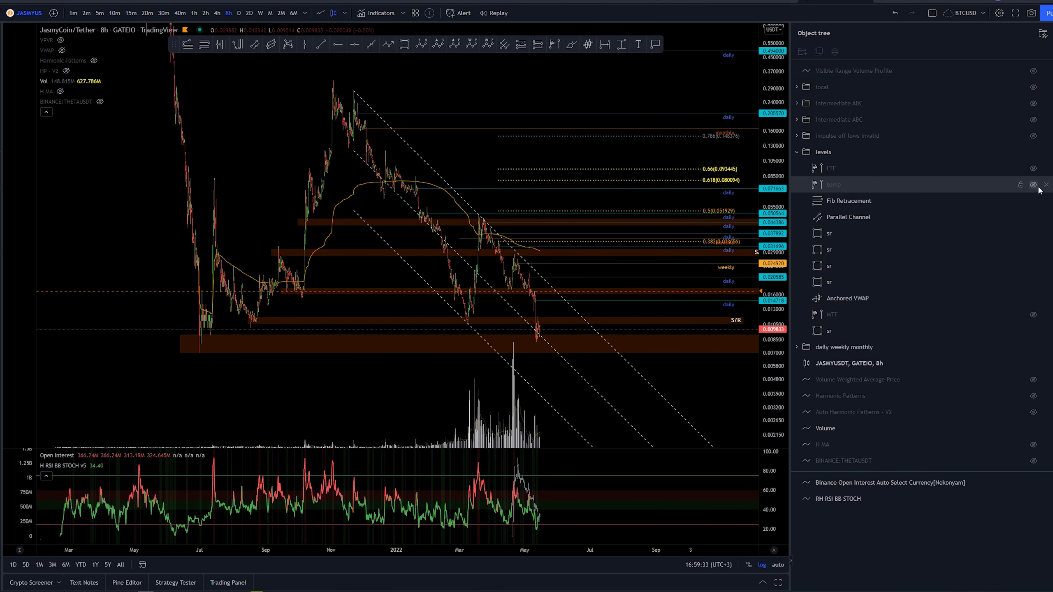
left_click(1034, 186)
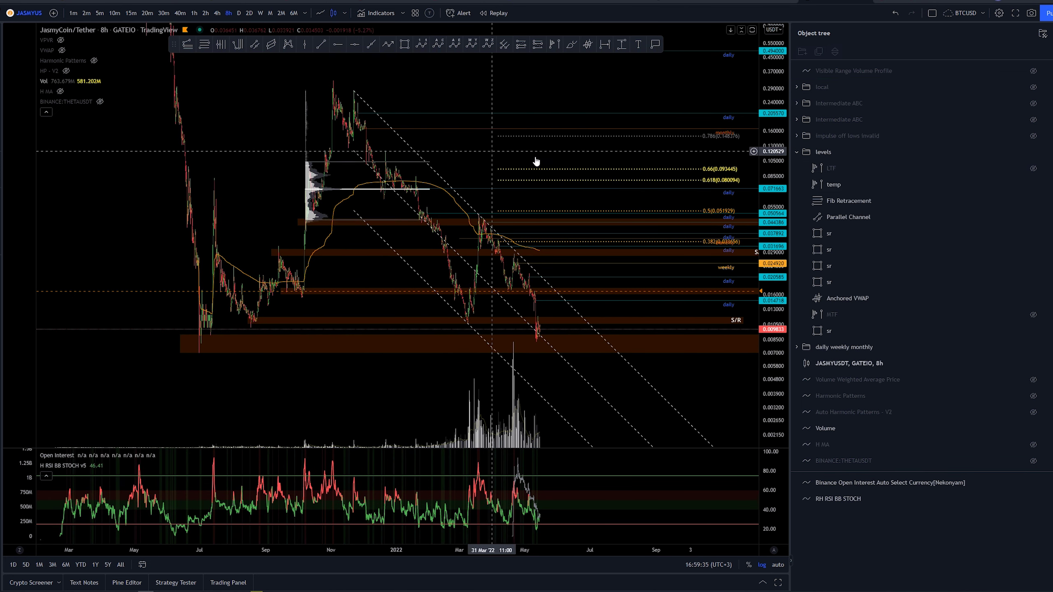
left_click(1033, 314)
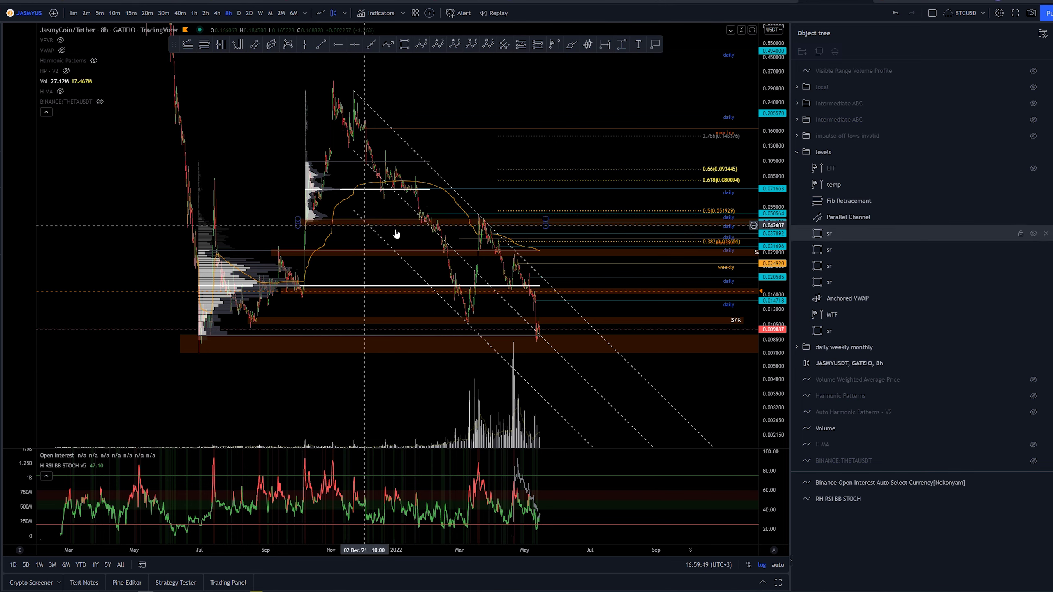
Step: Place price labels at 0.070333 and 0.085593 near the 0.618 and 0.66 levels
scroll(436, 150, "up", 1)
left_click_drag(425, 156, 448, 185)
left_click_drag(772, 272, 751, 140)
scroll(442, 152, "right", 2)
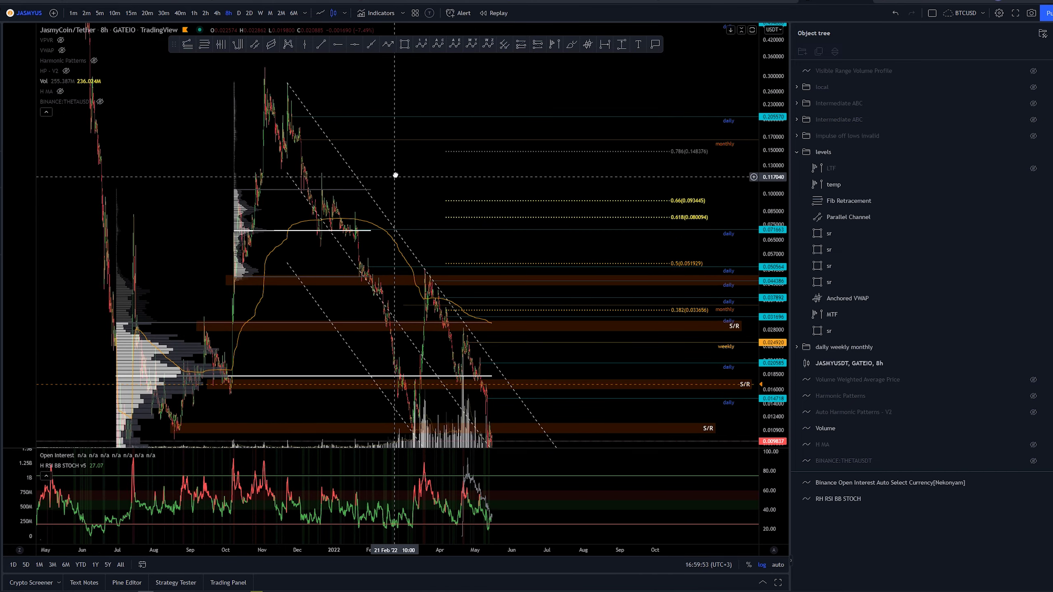
scroll(413, 132, "left", 2)
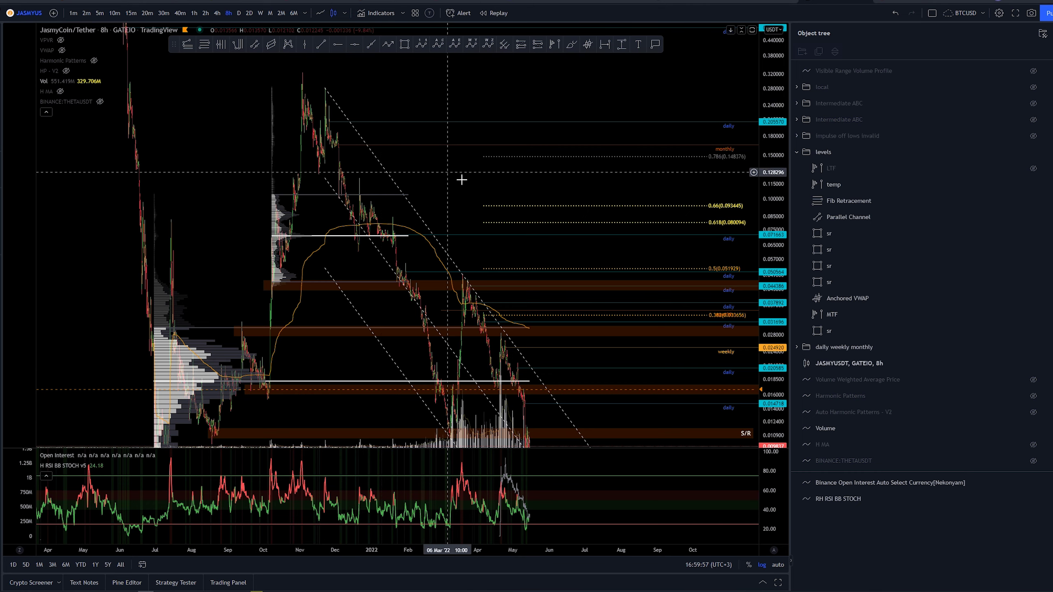
left_click_drag(471, 183, 483, 187)
left_click_drag(764, 176, 764, 185)
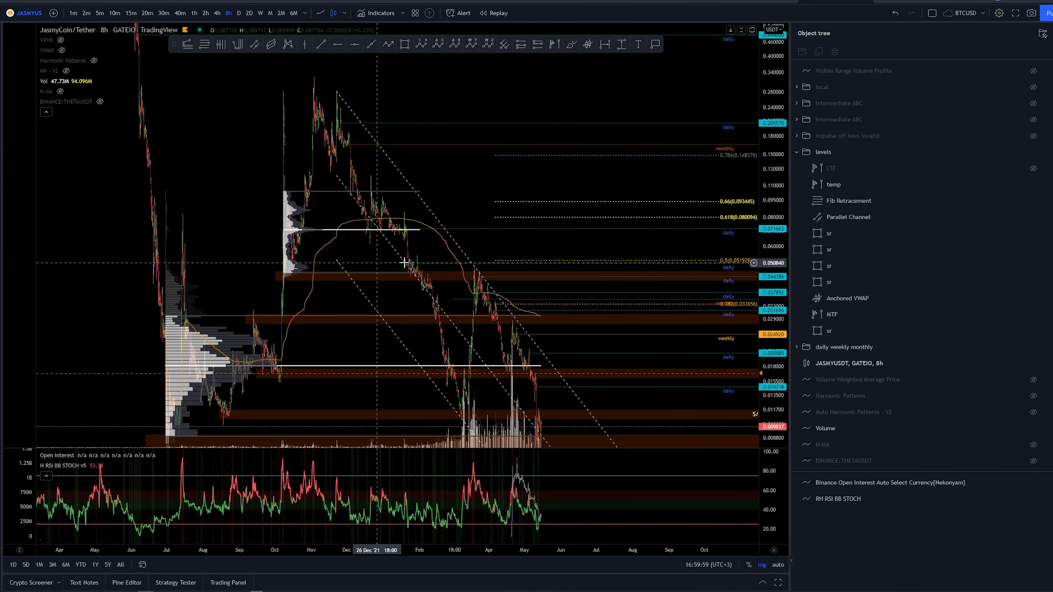
left_click(419, 196)
left_click(482, 244)
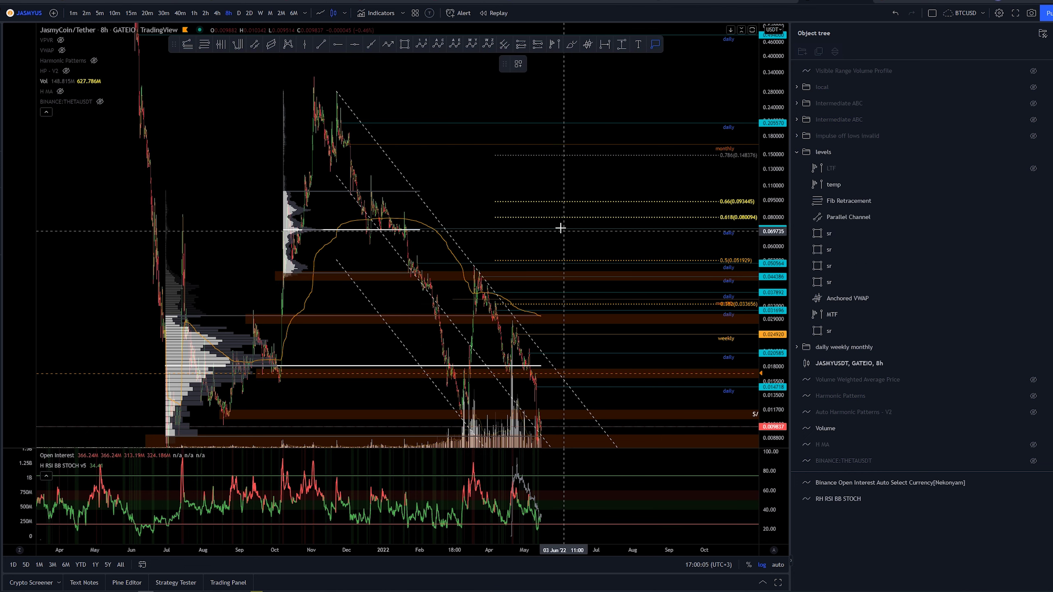
scroll(560, 227, "down", 1)
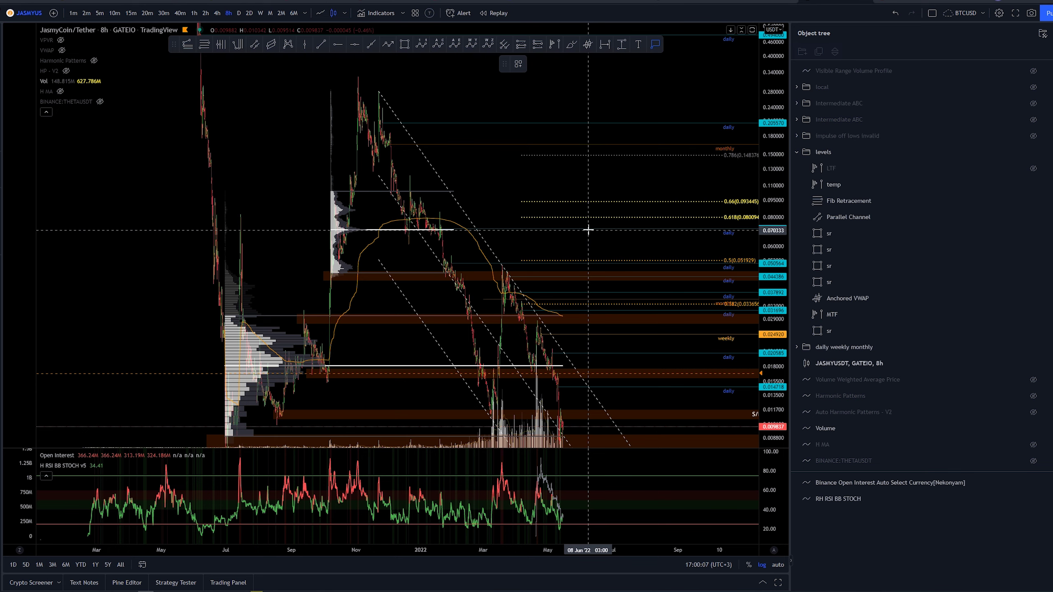
left_click(589, 230)
scroll(465, 167, "right", 3)
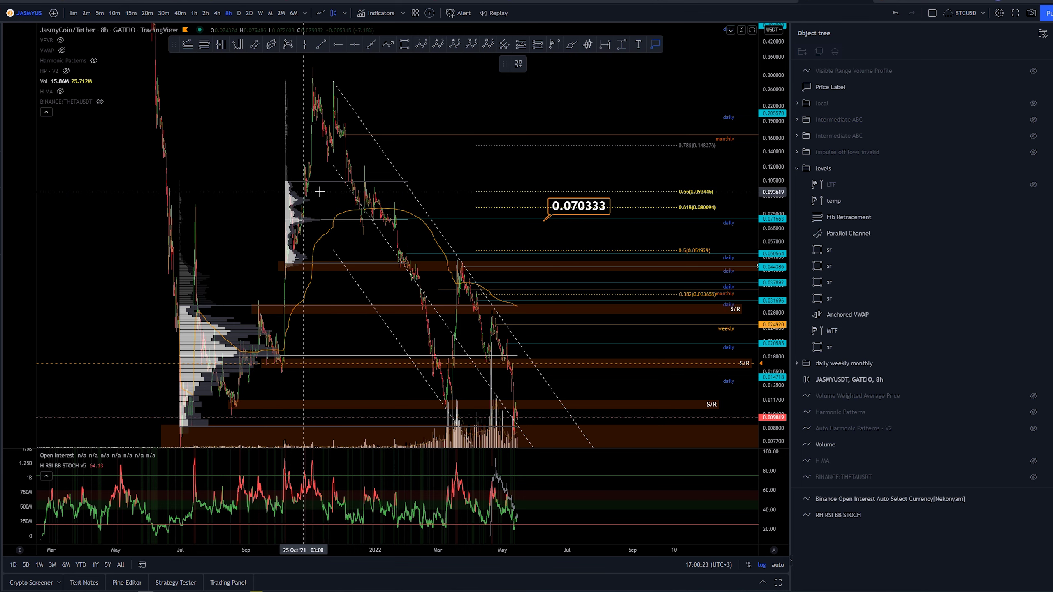
left_click(618, 201)
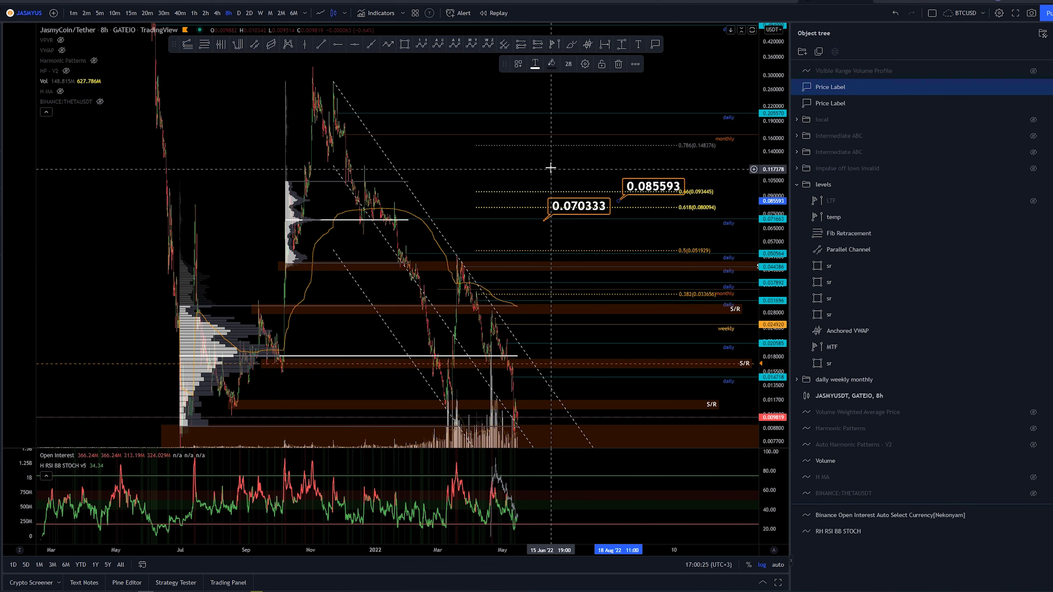
Step: Pan to lower prices and add a 0.030049 price label near the 0.382 level
left_click_drag(522, 183, 525, 191)
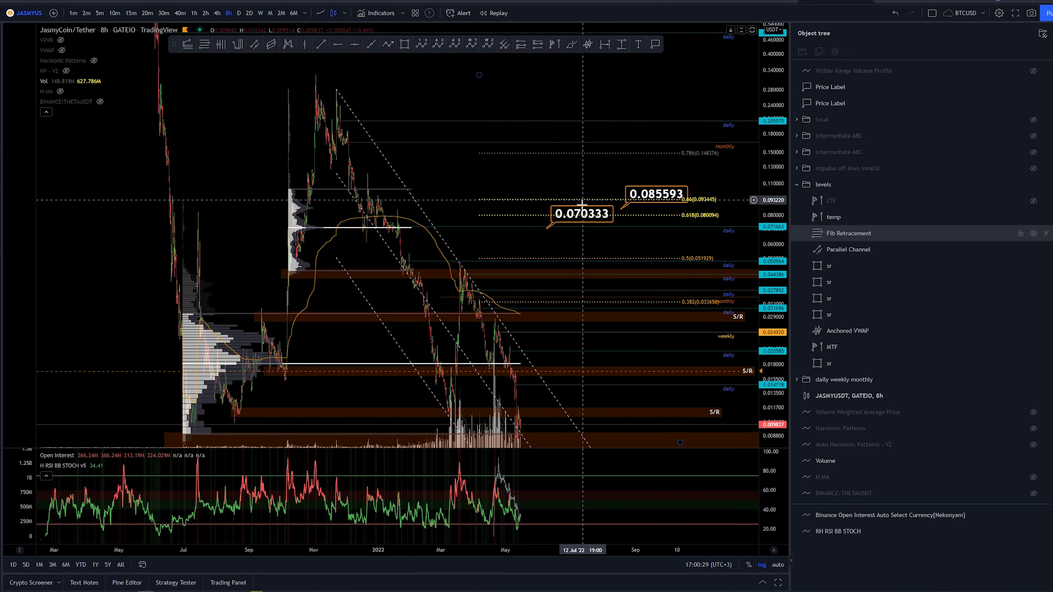
left_click_drag(563, 190, 575, 142)
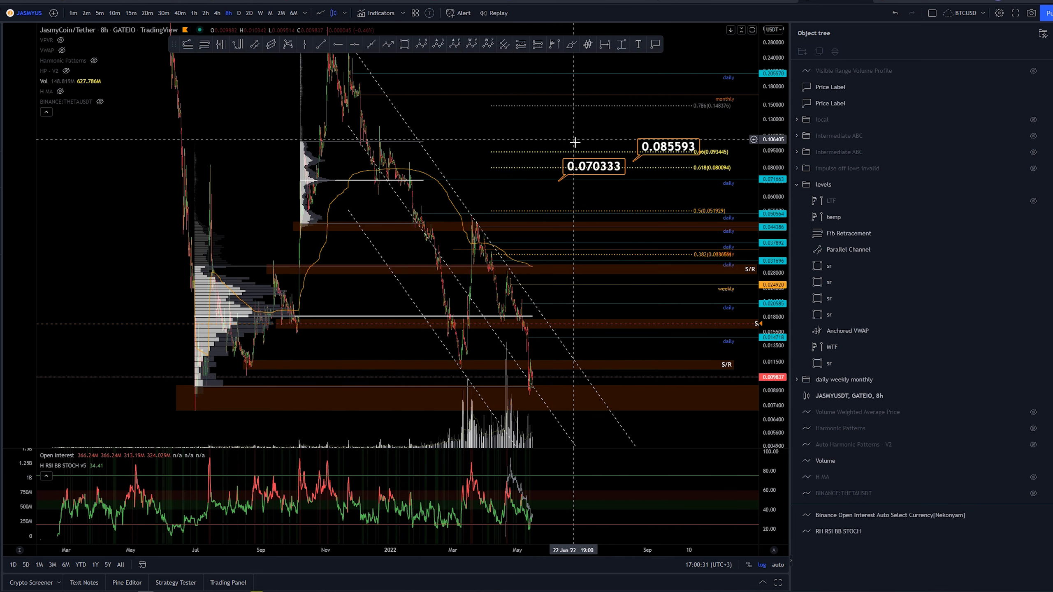
left_click_drag(557, 237, 501, 203)
left_click(483, 242)
left_click(463, 237)
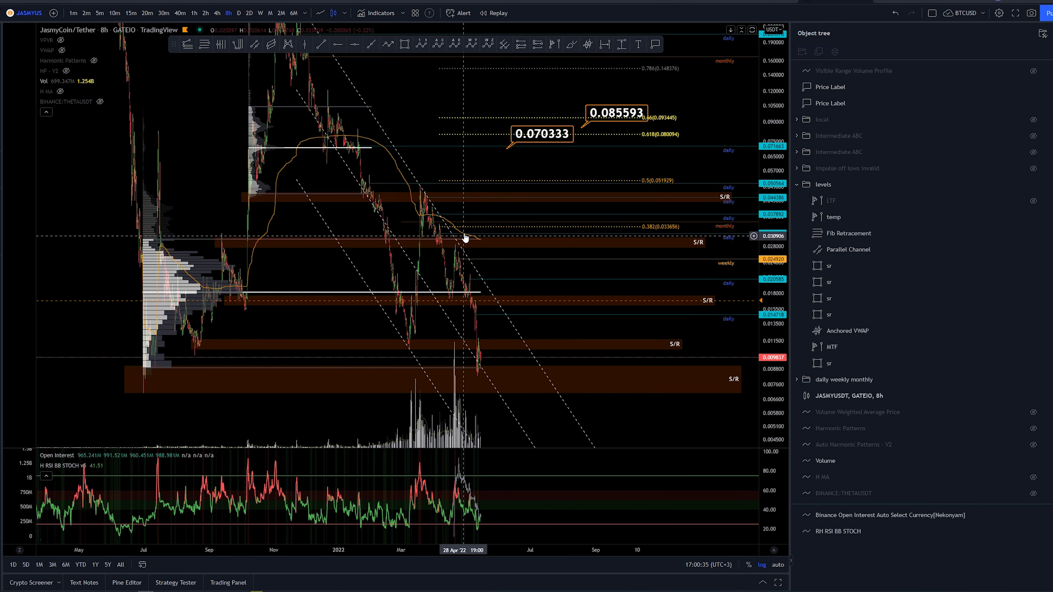
left_click(480, 244)
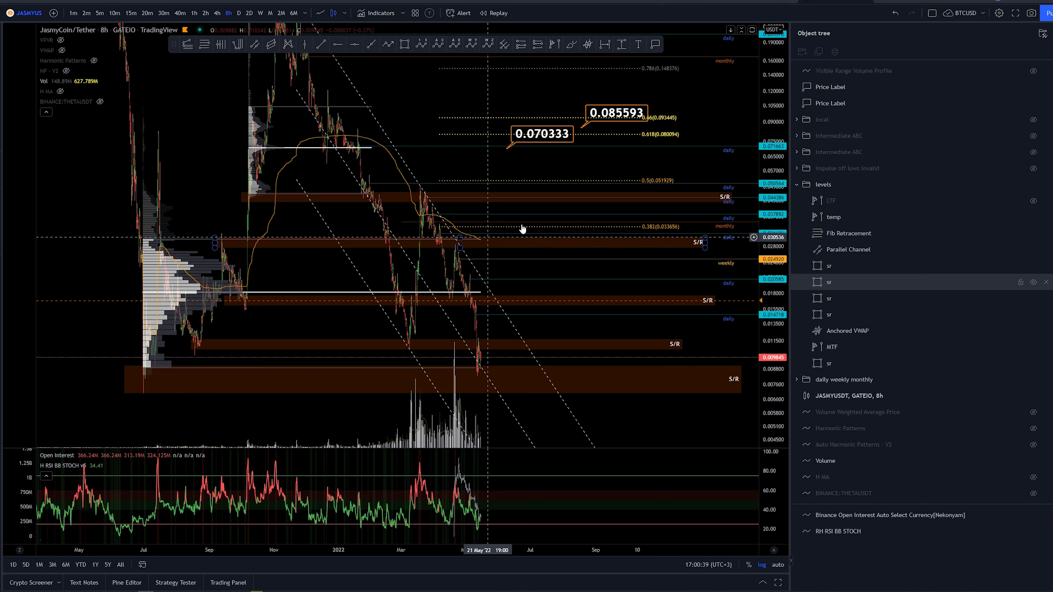
left_click(655, 44)
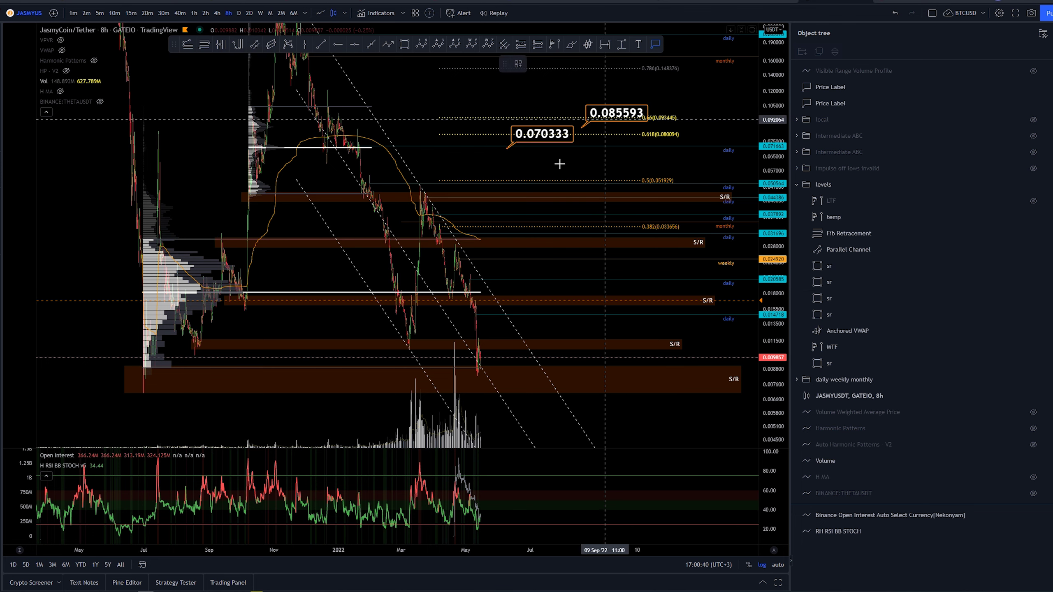
left_click(488, 239)
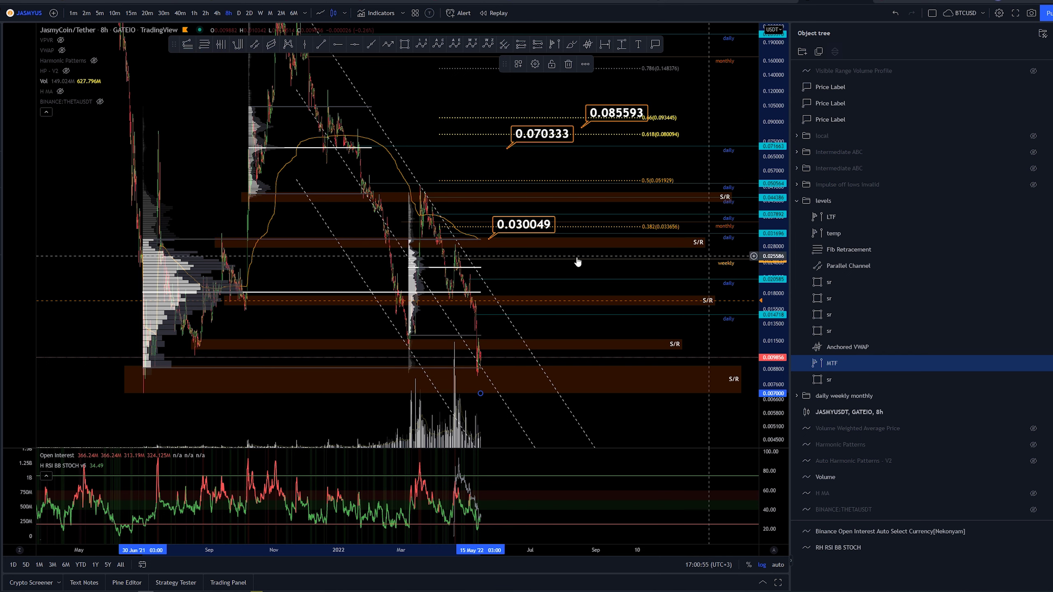
Step: Hide the MTF volume profile and reframe the chart around the March–May move
scroll(498, 284, "up", 2)
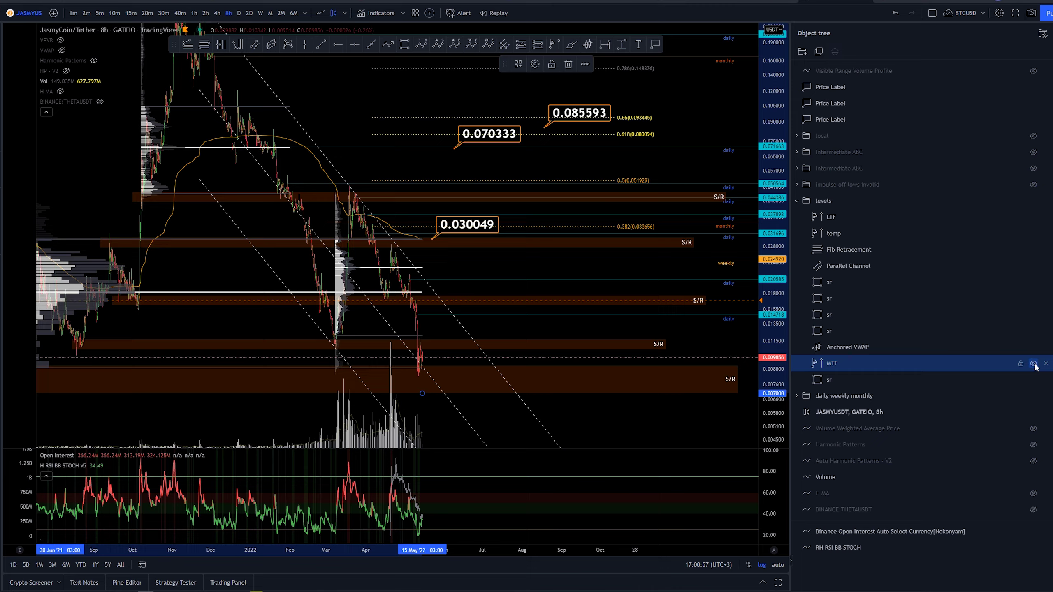
left_click(1034, 363)
scroll(646, 243, "up", 3)
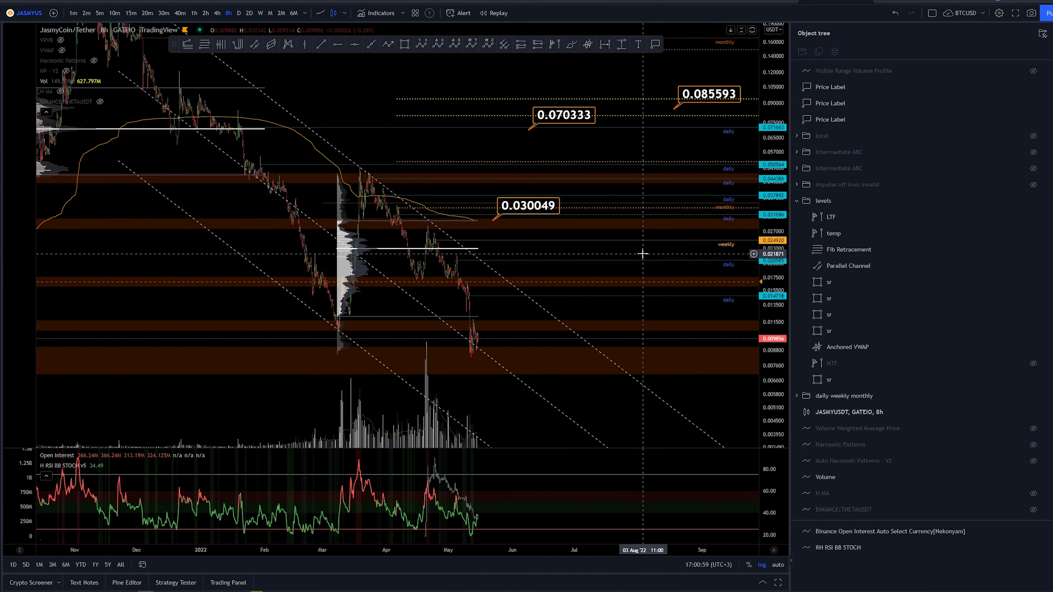
scroll(642, 253, "up", 2)
left_click_drag(772, 349, 771, 253)
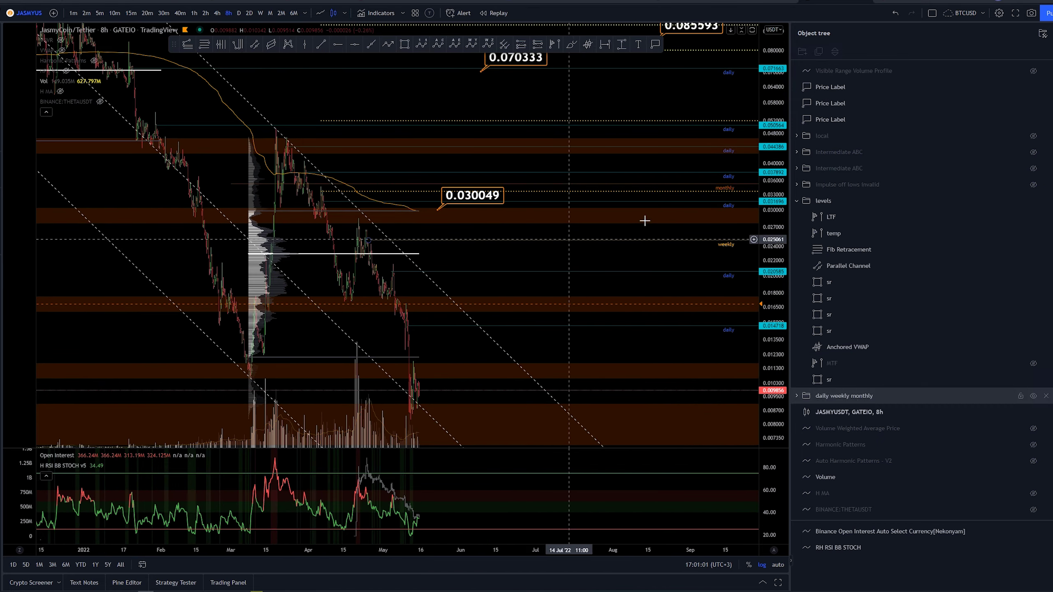
left_click_drag(772, 153, 748, 240)
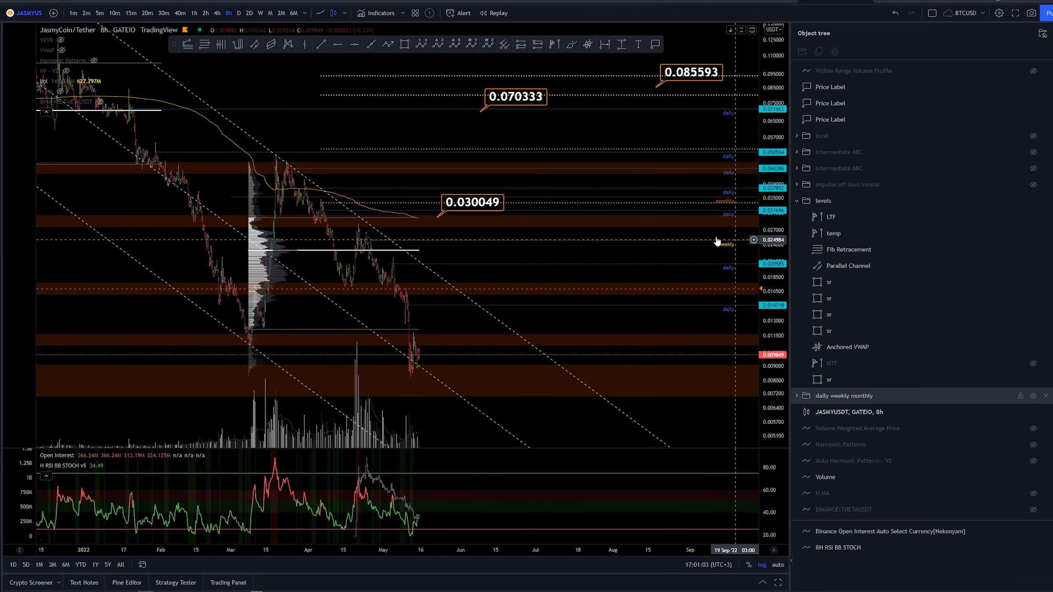
scroll(577, 149, "down", 1)
left_click_drag(558, 132, 489, 129)
Step: Draw a Fib retracement from the March high to the May low, shifted right of the candles
left_click(204, 45)
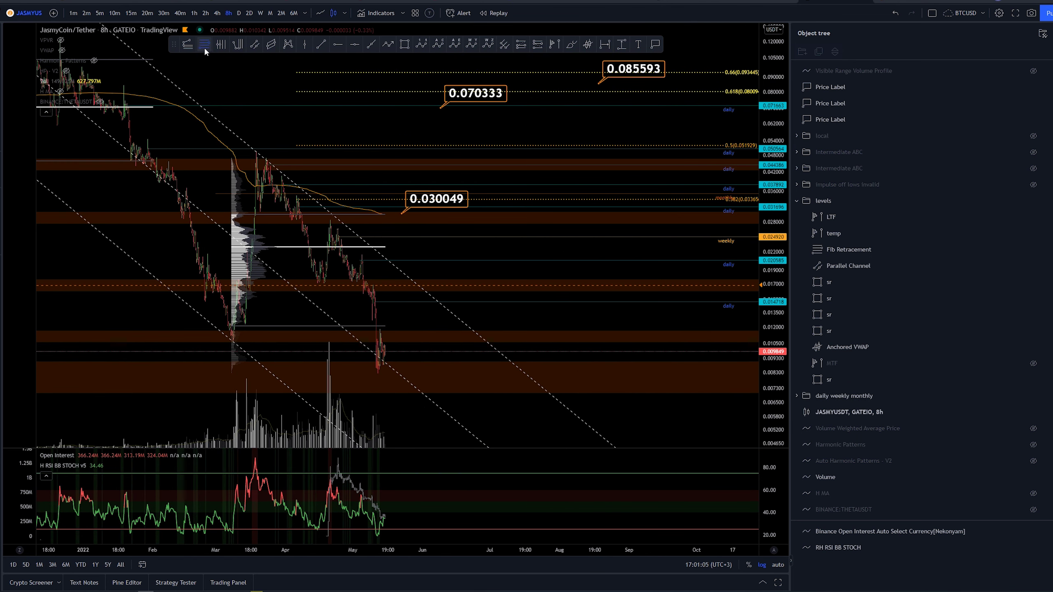
left_click(255, 150)
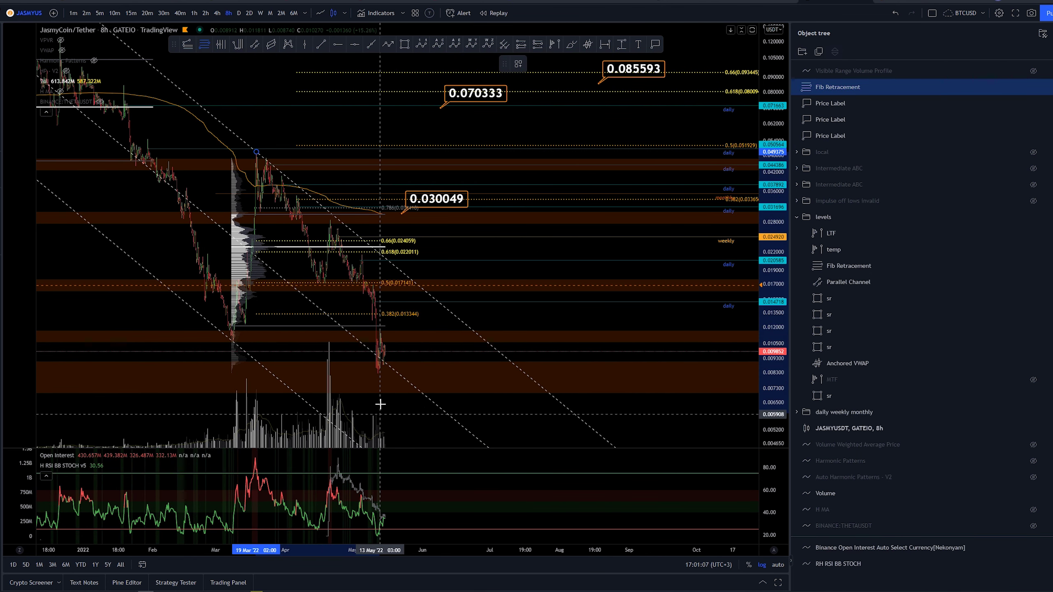
left_click(377, 389)
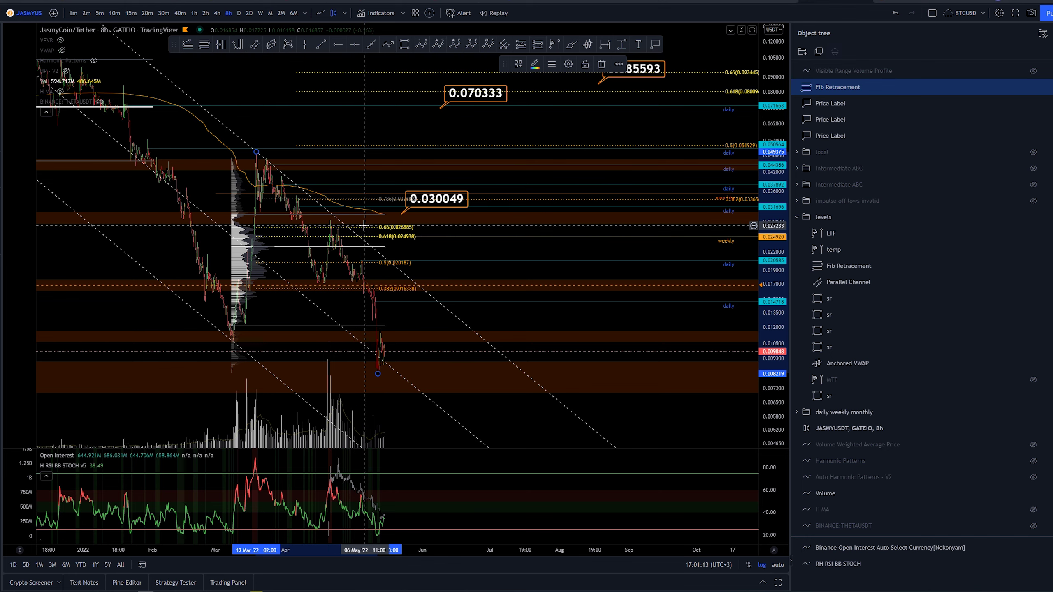
left_click_drag(365, 227, 481, 227)
left_click(619, 257)
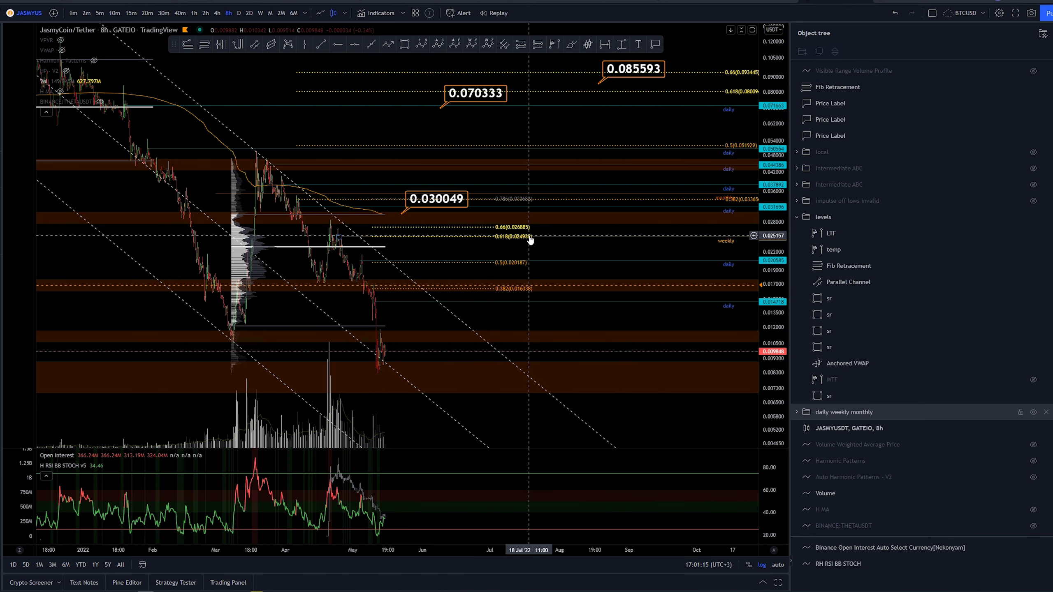
Step: Add target price labels at 0.024984, 0.020242 and 0.016396
left_click(456, 236)
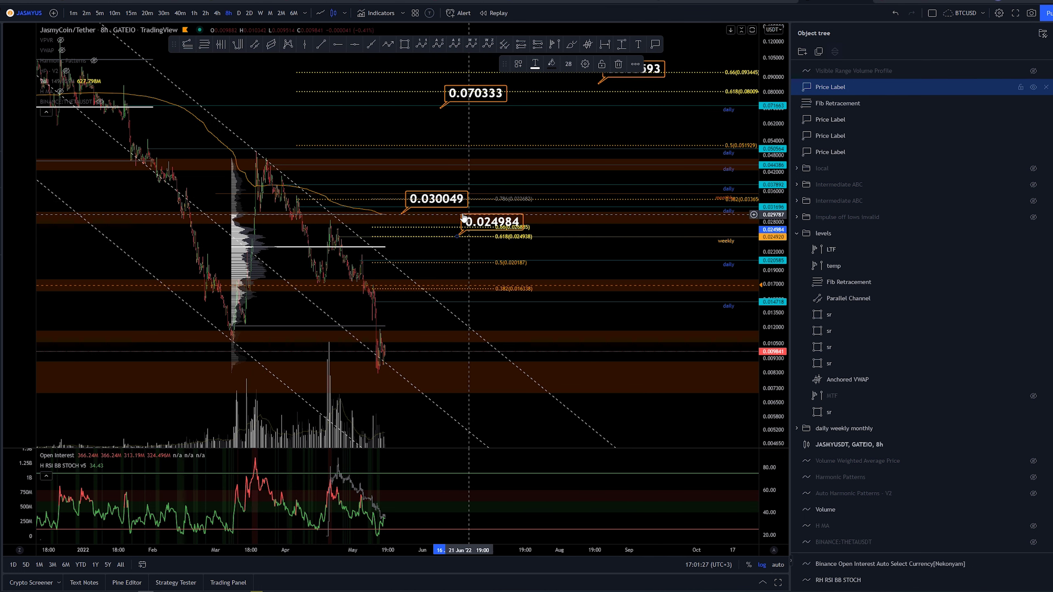
left_click(654, 44)
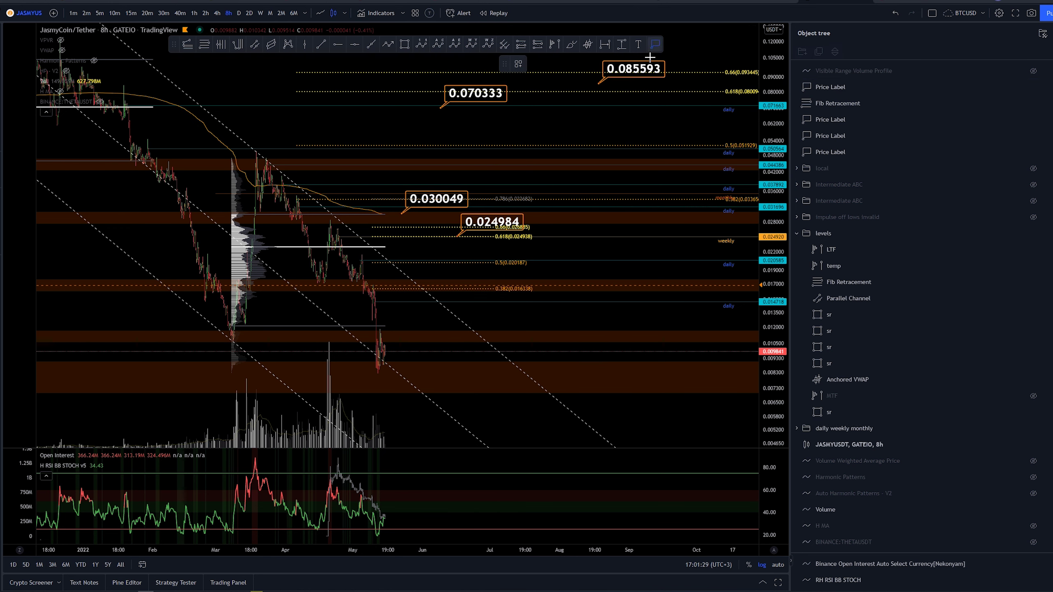
left_click(521, 264)
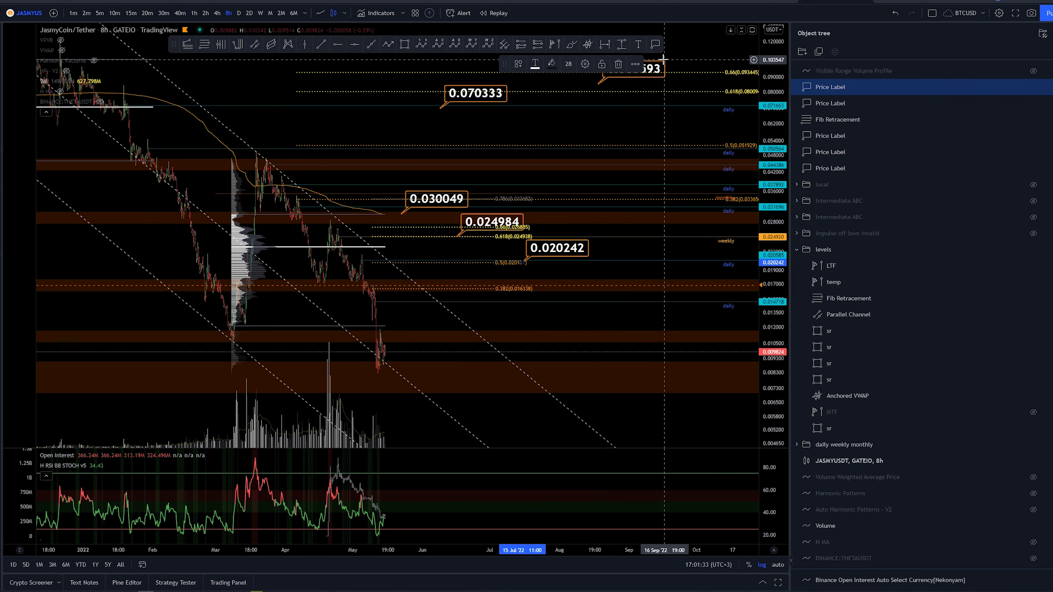
left_click(654, 44)
left_click(514, 288)
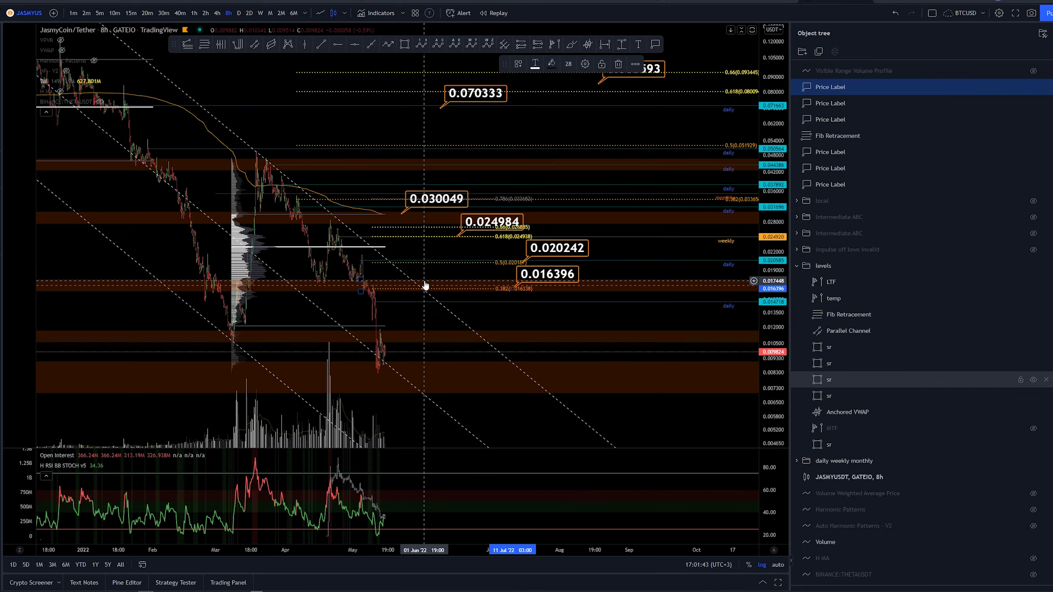
Step: Zoom out to fit all targets and move the Fib Retracement into the levels folder
scroll(672, 299, "down", 3)
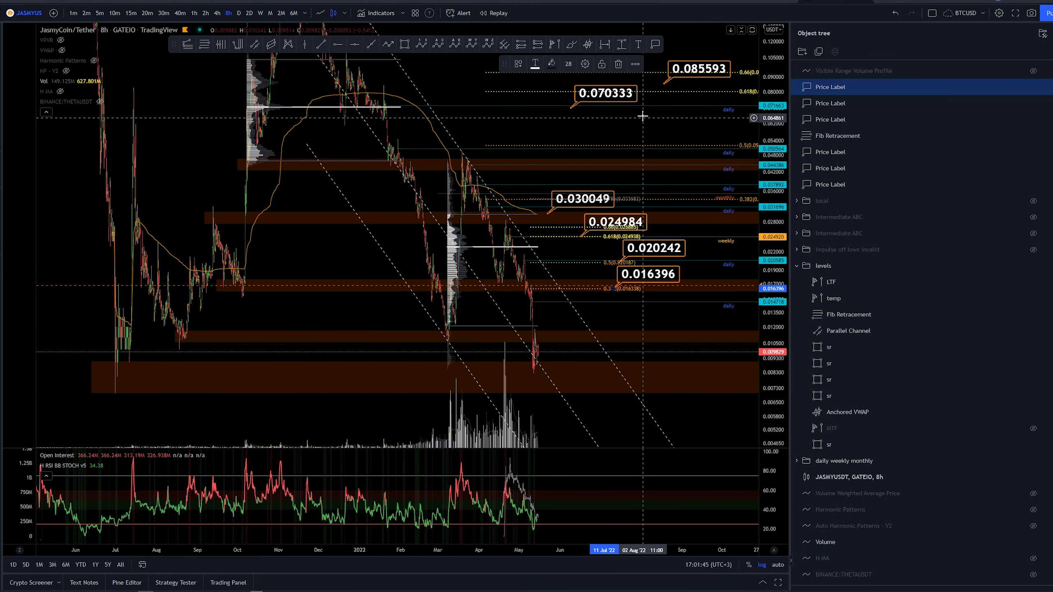
left_click_drag(642, 116, 556, 155)
scroll(556, 155, "down", 4)
left_click_drag(772, 137, 772, 262)
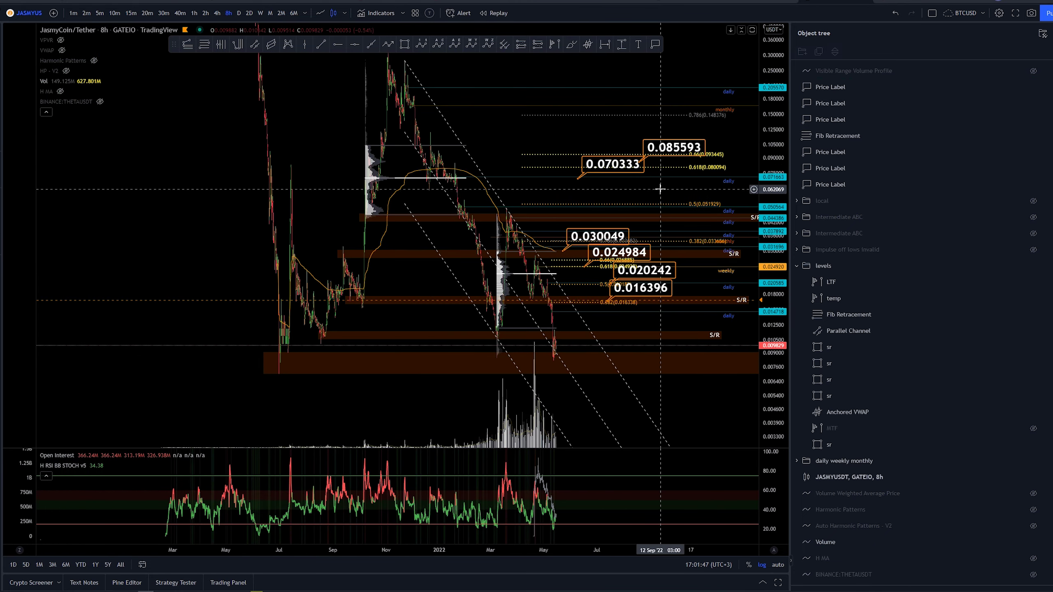
left_click_drag(837, 137, 860, 278)
Step: Hide the levels folder and group the six price labels into a hidden 'targts' folder
left_click(1034, 249)
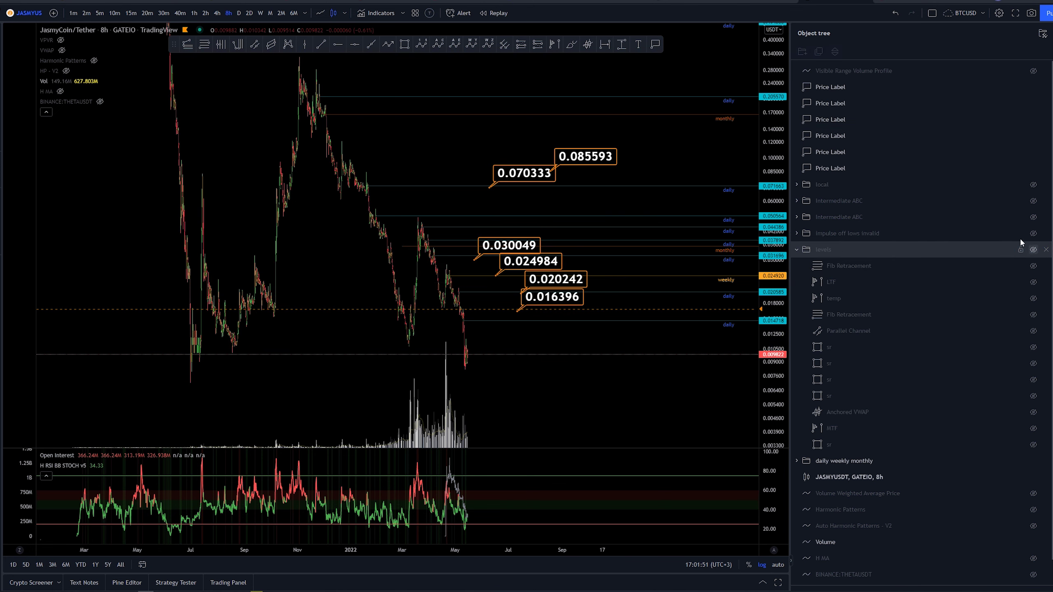
left_click(850, 167)
left_click(825, 87, "shift")
left_click(809, 50)
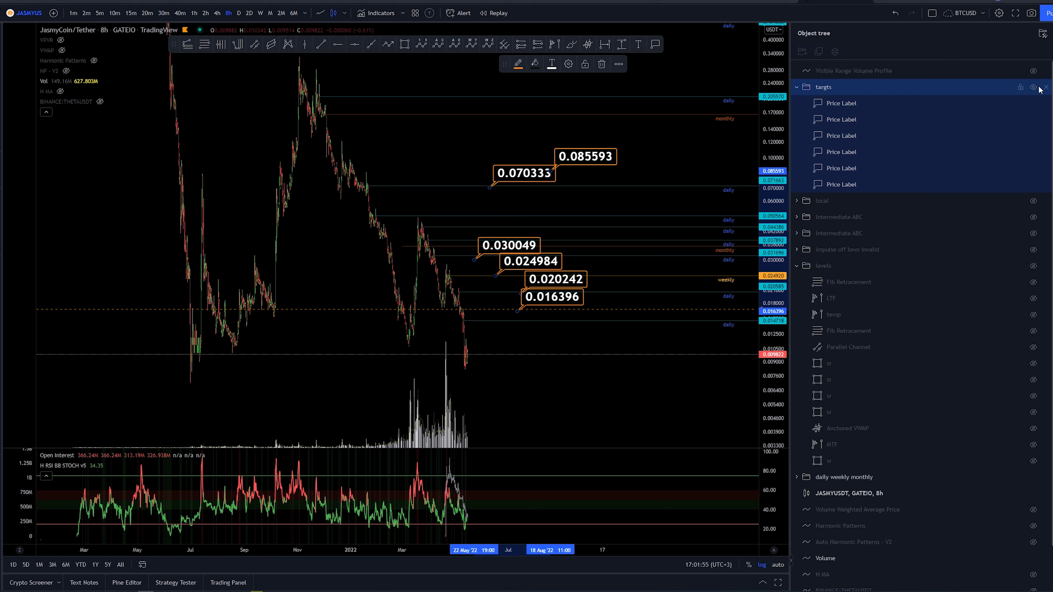
left_click(796, 87)
left_click(1034, 87)
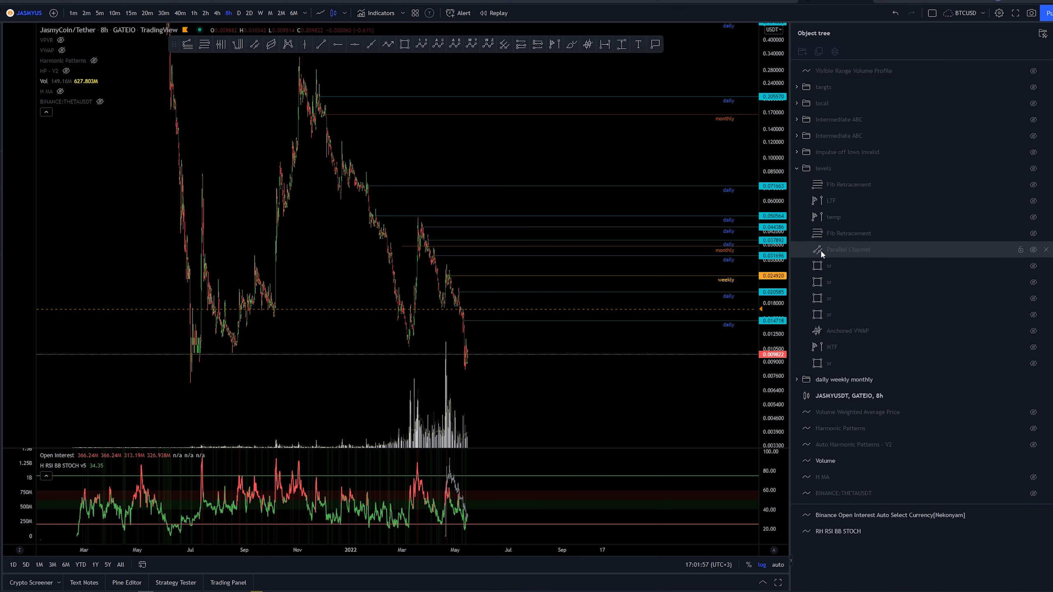
Step: Hide the daily weekly monthly lines and reveal the 'impulse off lows invalid' count
left_click(796, 168)
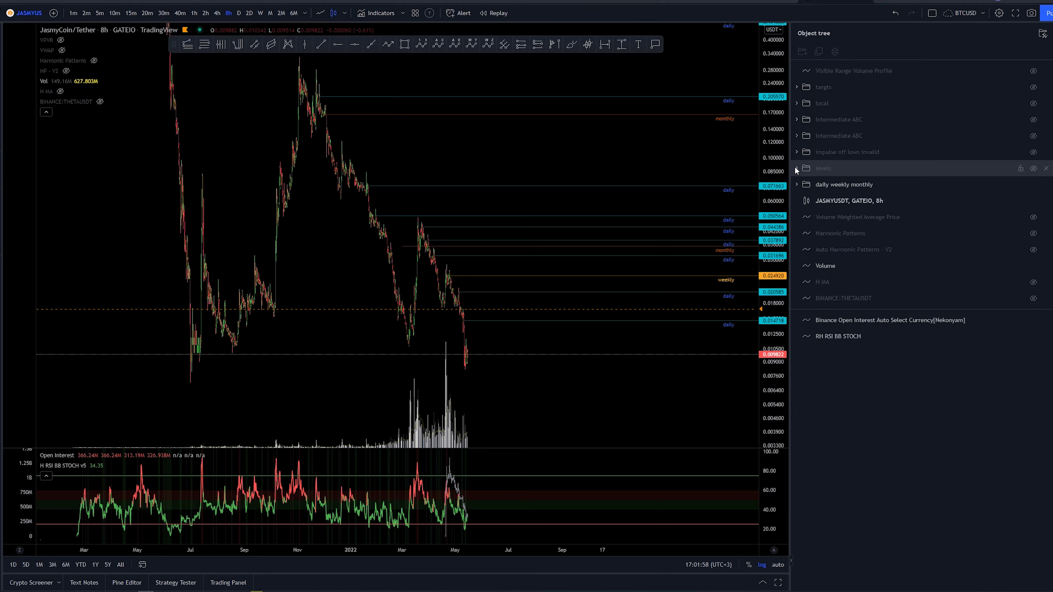
left_click(1033, 185)
left_click(1033, 151)
scroll(450, 183, "up", 5)
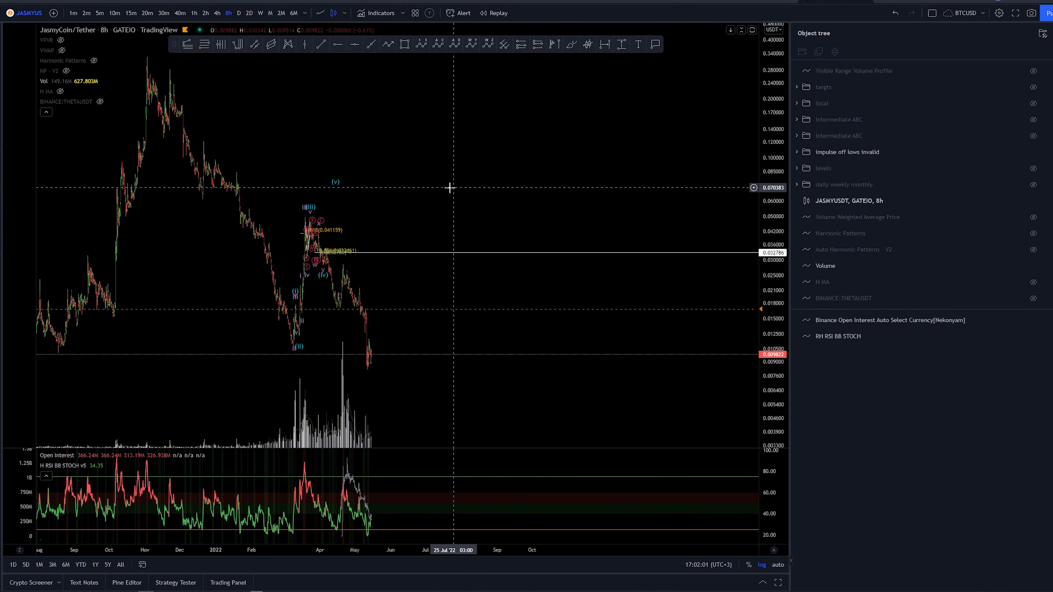
left_click_drag(527, 171, 650, 186)
scroll(651, 186, "up", 5)
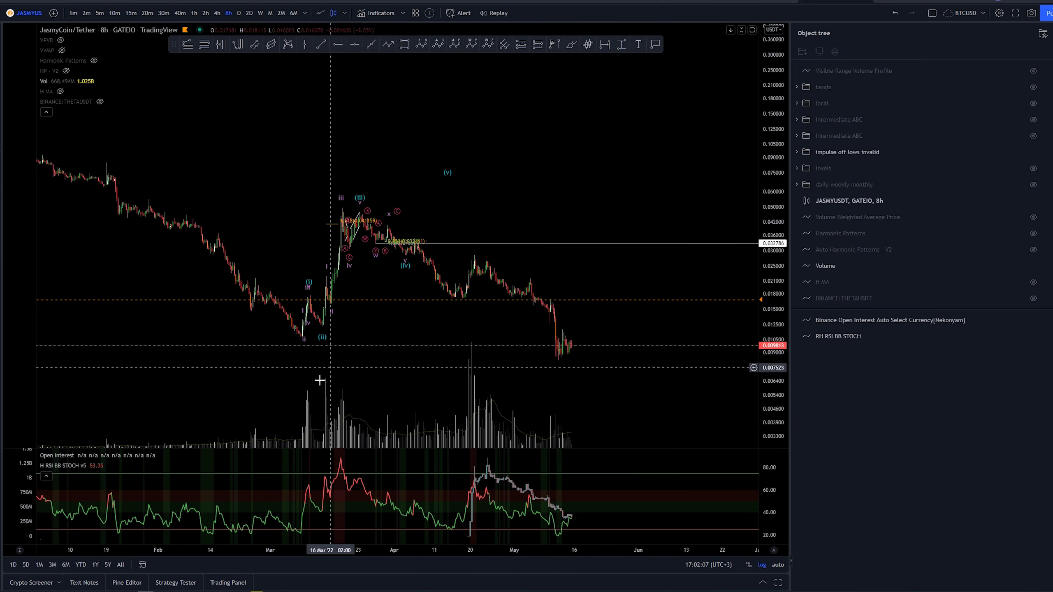
scroll(380, 319, "left", 1)
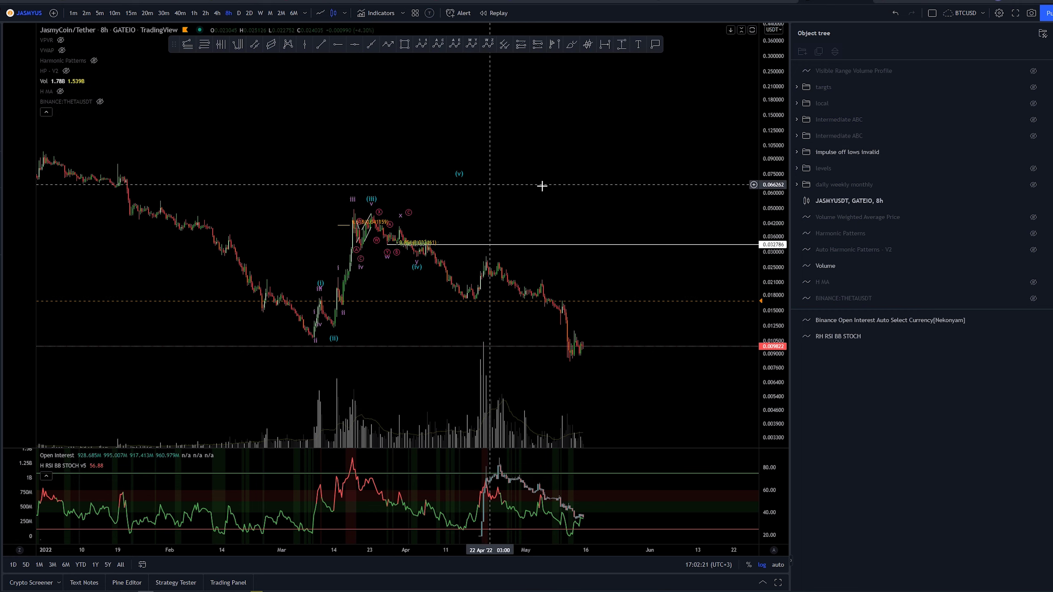
Step: Delete the 'impulse off lows invalid' count and zoom out to the full price history
left_click(1046, 153)
scroll(604, 188, "down", 5)
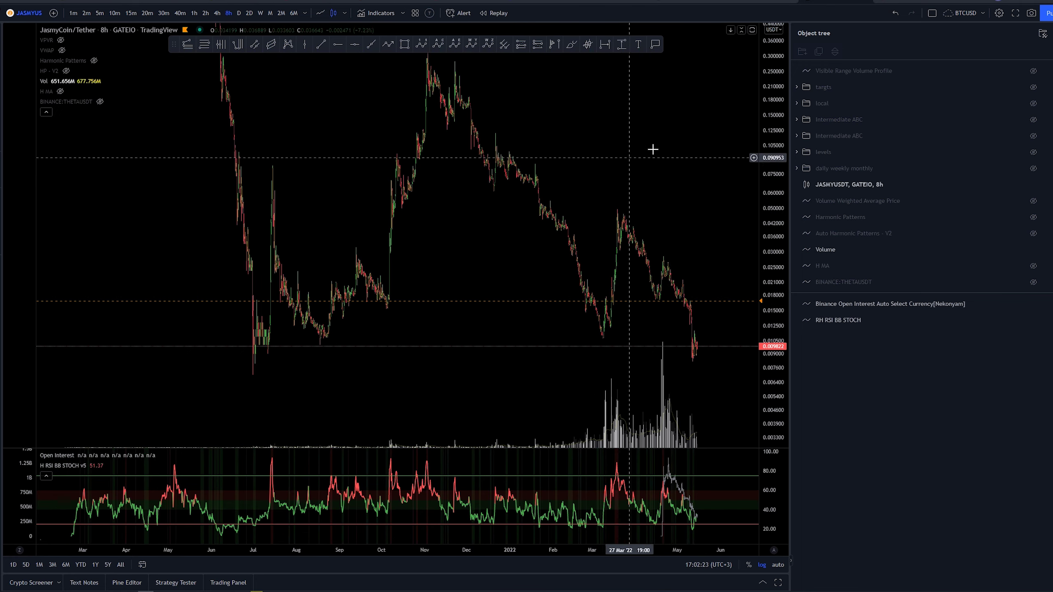
scroll(705, 174, "down", 2)
left_click_drag(686, 146, 593, 199)
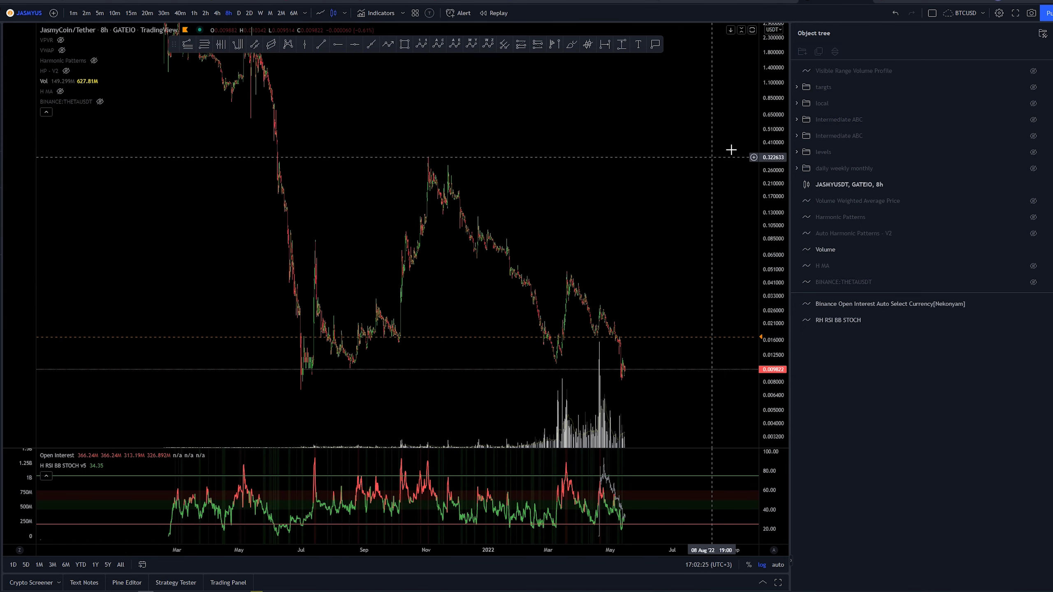
scroll(731, 148, "down", 2)
left_click_drag(765, 156, 766, 266)
left_click_drag(696, 177, 654, 148)
Step: Show the second Intermediate ABC count and drag its (B) point up beneath W
left_click(1034, 135)
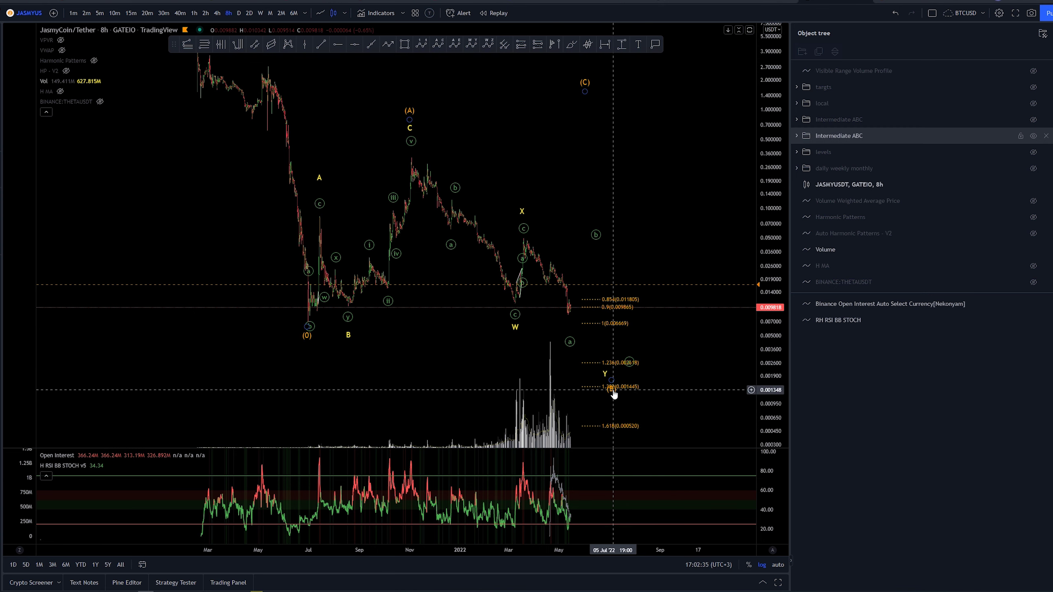
left_click_drag(614, 394, 515, 343)
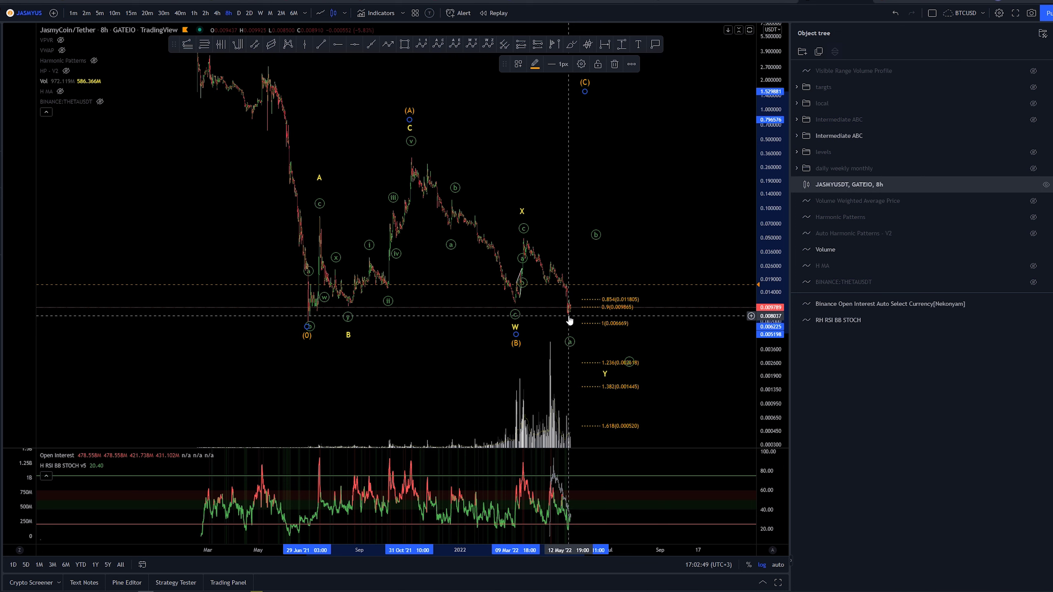
Step: Return (B) beside Y, shift the Fibonacci extensions right and adjust the (c), Y and (B) points
left_click_drag(523, 348, 608, 384)
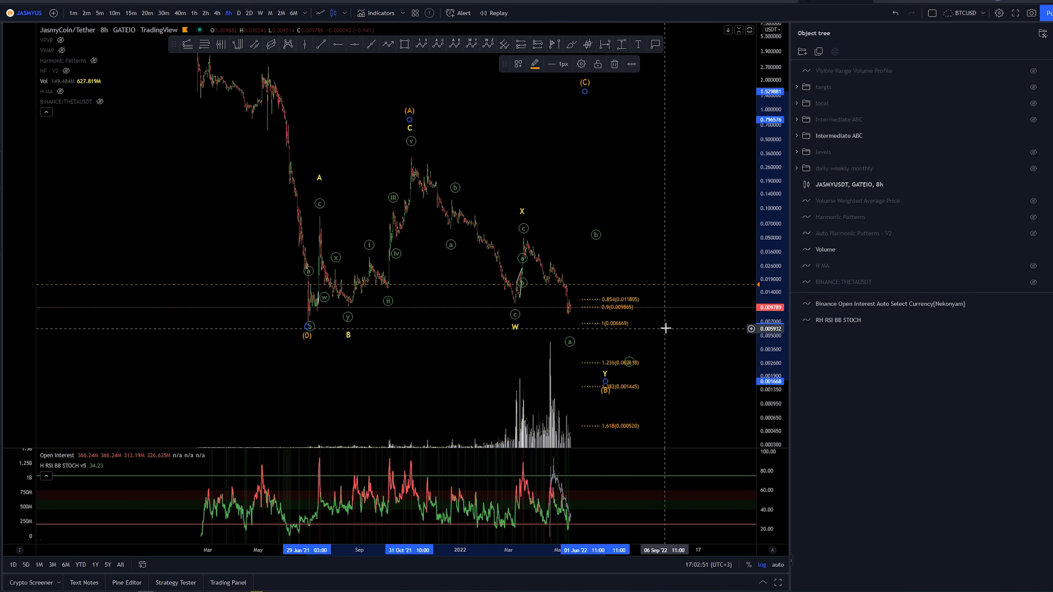
left_click(687, 345)
left_click_drag(688, 344, 690, 341)
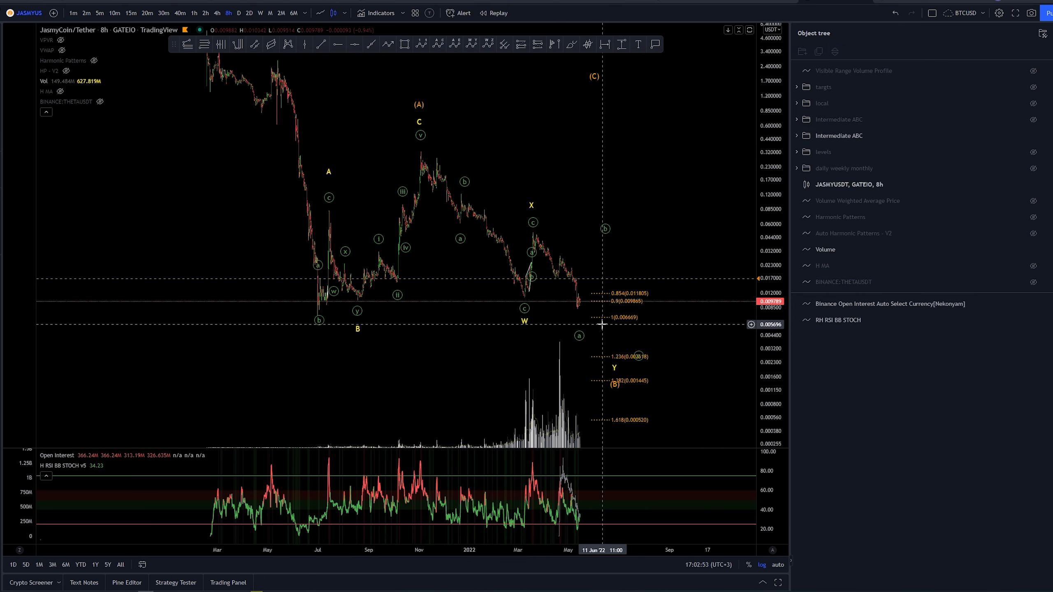
left_click_drag(606, 318, 684, 318)
left_click(694, 273)
left_click_drag(639, 347, 631, 381)
left_click(616, 376)
left_click(661, 323)
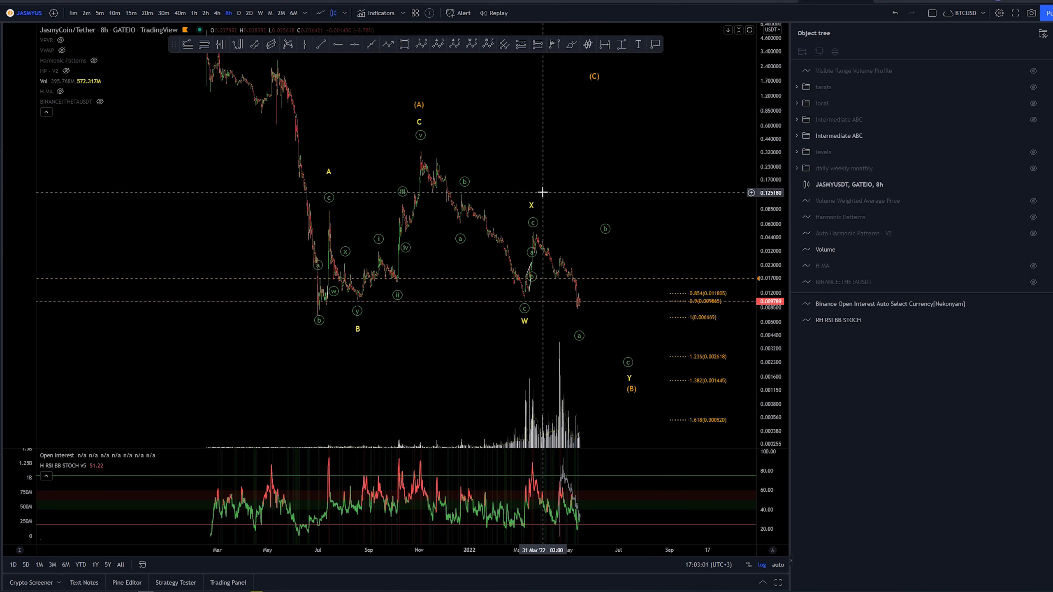
Step: Nudge the b label and sketch a yellow brush path projecting down from X
left_click_drag(542, 232, 484, 234)
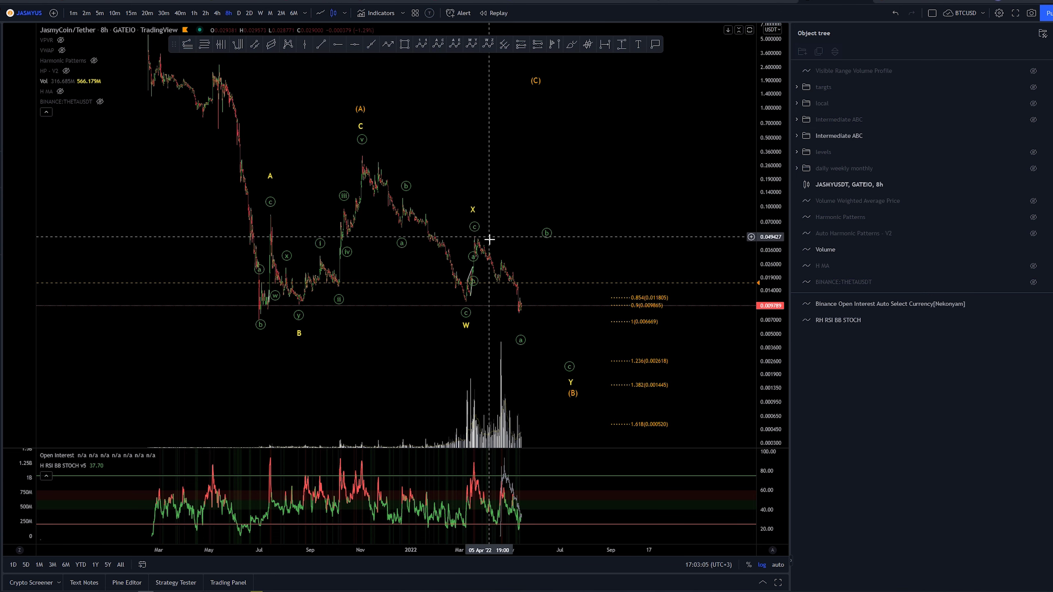
left_click_drag(549, 238, 552, 247)
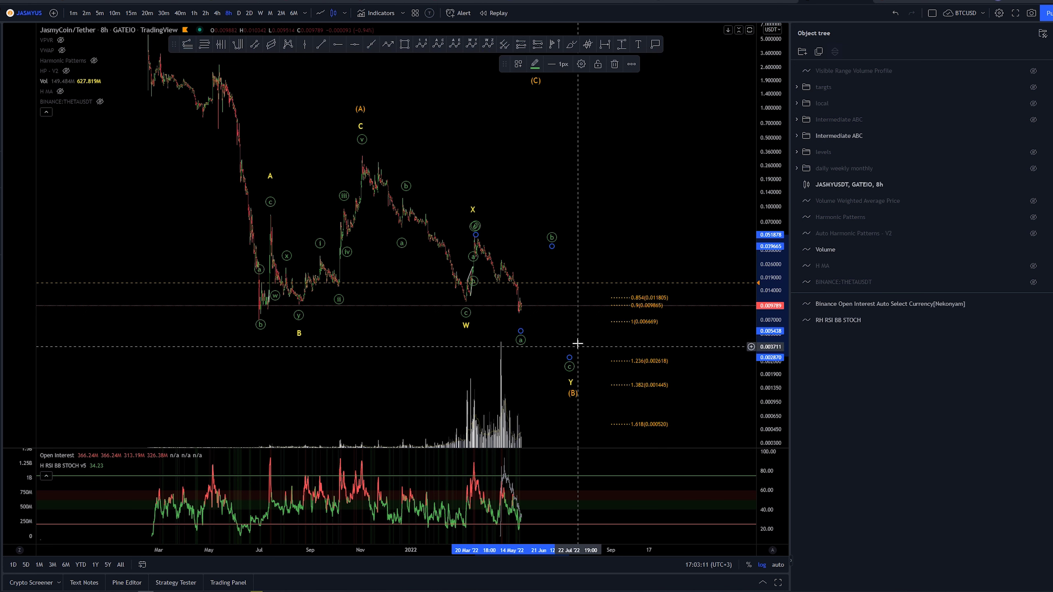
left_click(572, 44)
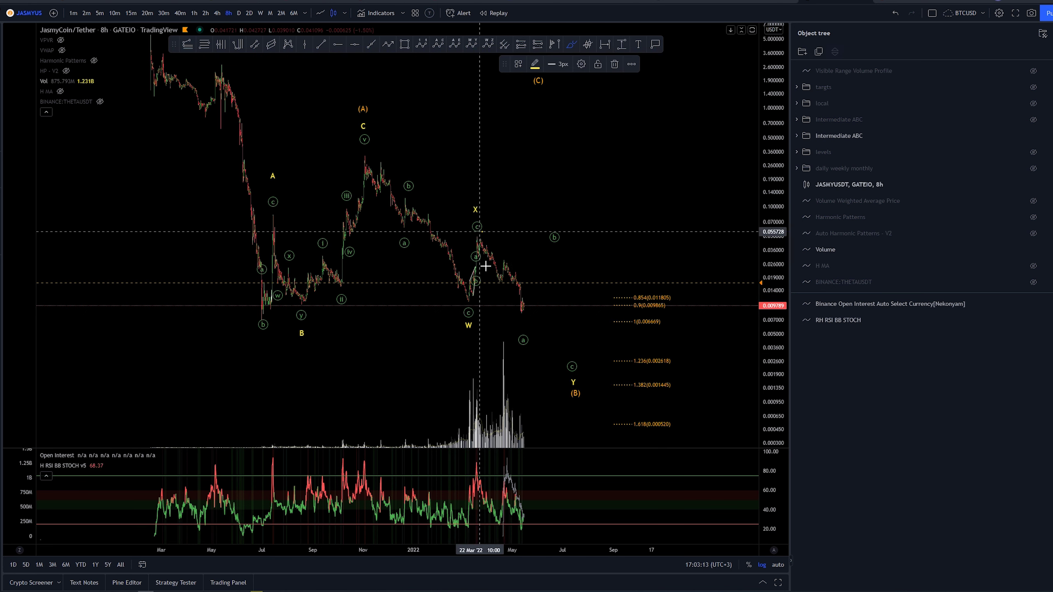
mouse_move(482, 235)
left_mouse_down()
mouse_move(526, 326)
mouse_move(576, 339)
left_mouse_up()
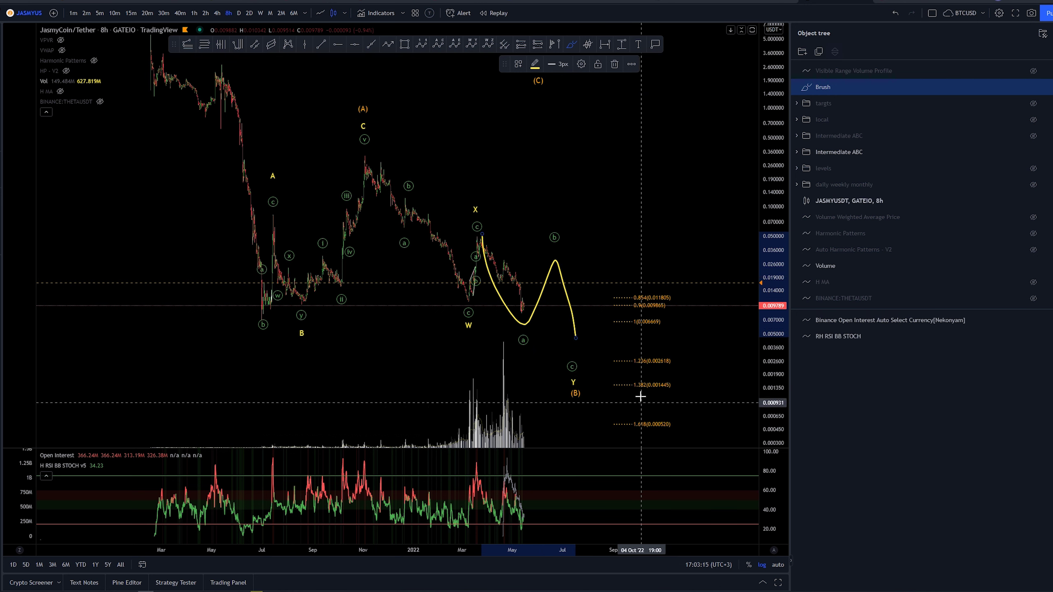
Step: Undo the brush path, hide the second Intermediate ABC count and show the first
key("ctrl+z")
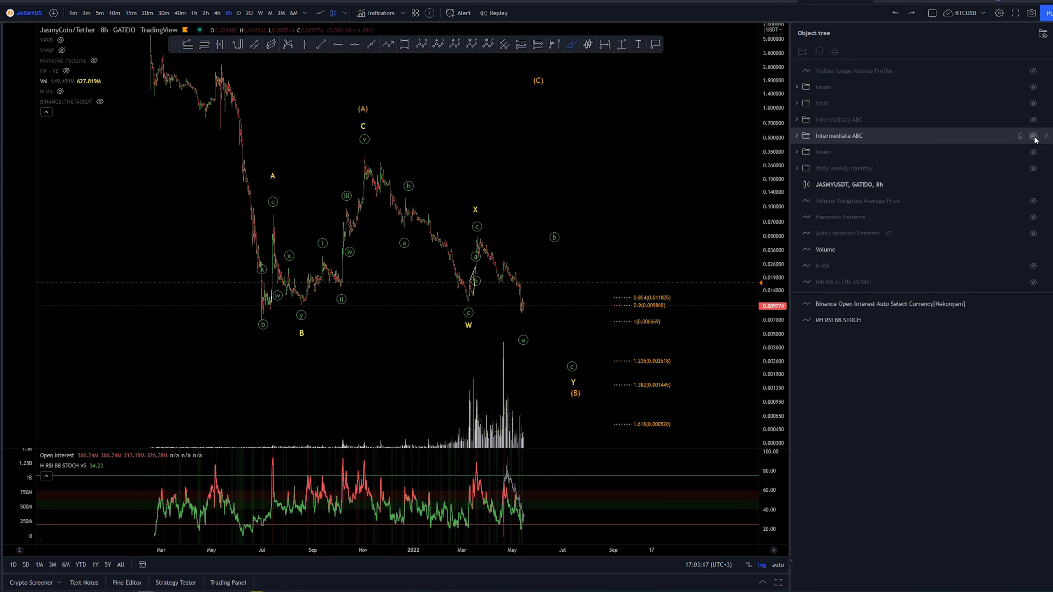
left_click(1033, 136)
left_click(1034, 119)
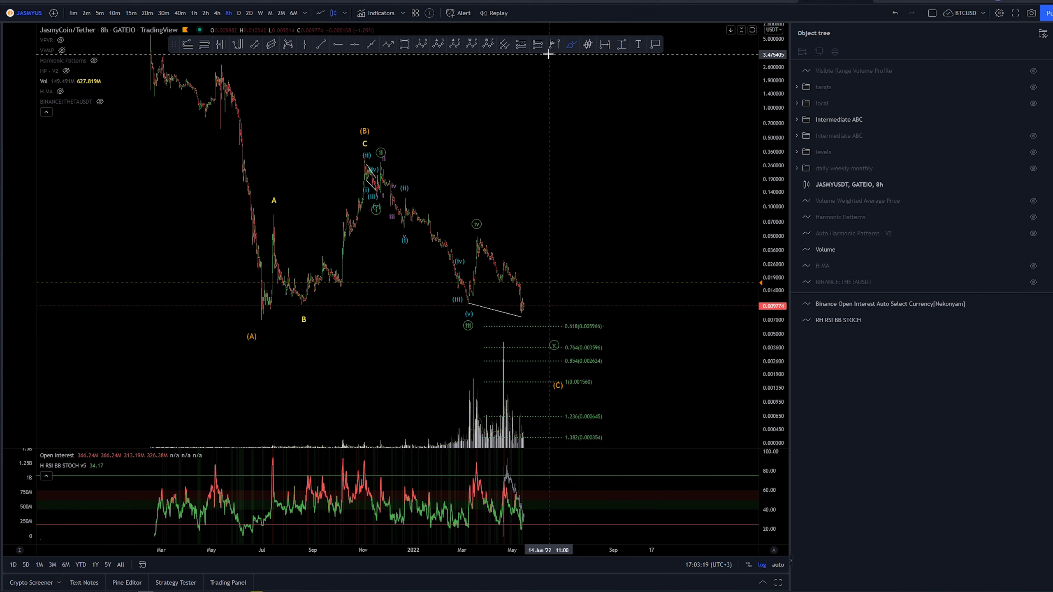
Step: Sketch trial brush paths from the (A) low and the early high, then undo them
mouse_move(259, 320)
left_mouse_down()
mouse_move(270, 233)
mouse_move(359, 159)
left_mouse_up()
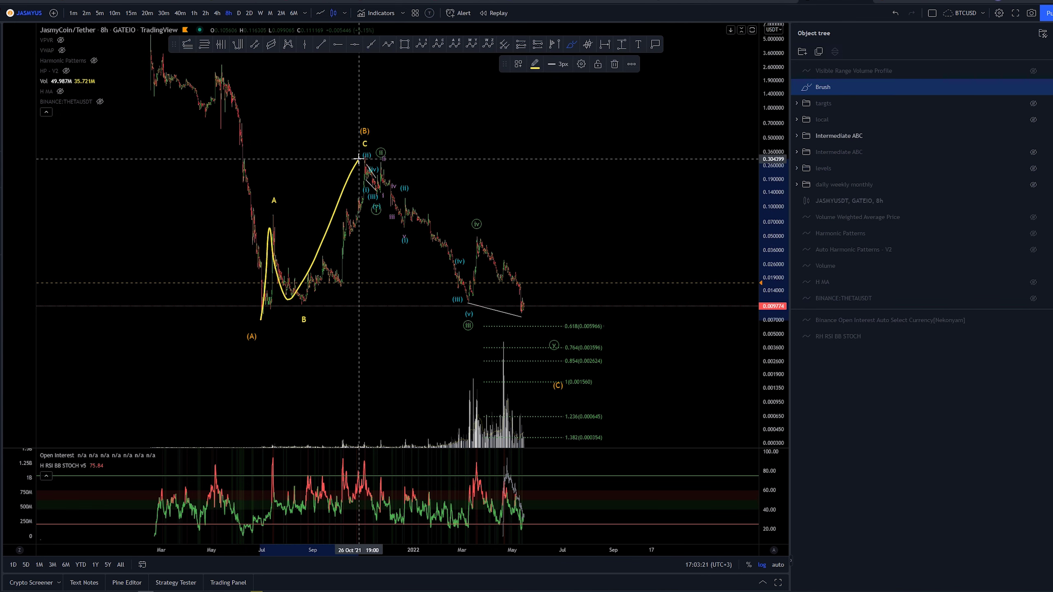
key("ctrl+z")
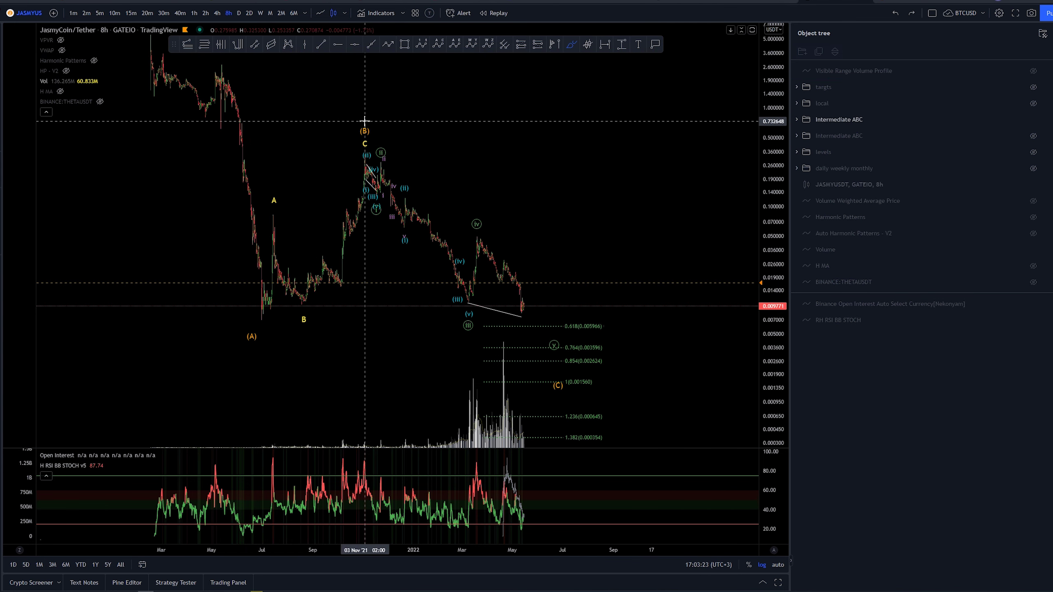
scroll(365, 120, "down", 4)
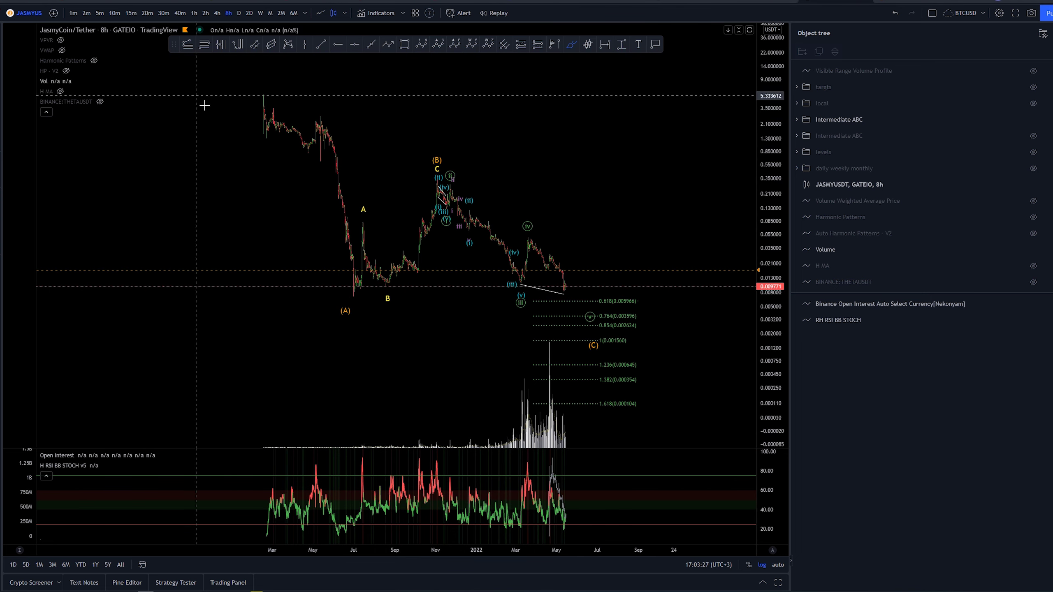
left_click_drag(243, 95, 352, 284)
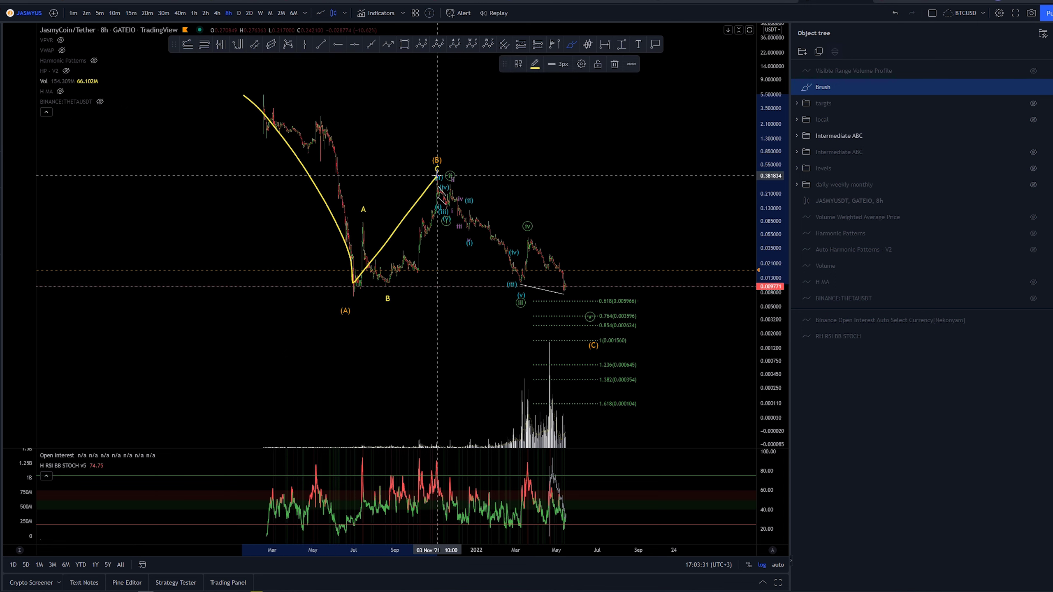
mouse_move(437, 176)
left_mouse_down()
mouse_move(516, 240)
mouse_move(592, 340)
left_mouse_up()
key("ctrl+z")
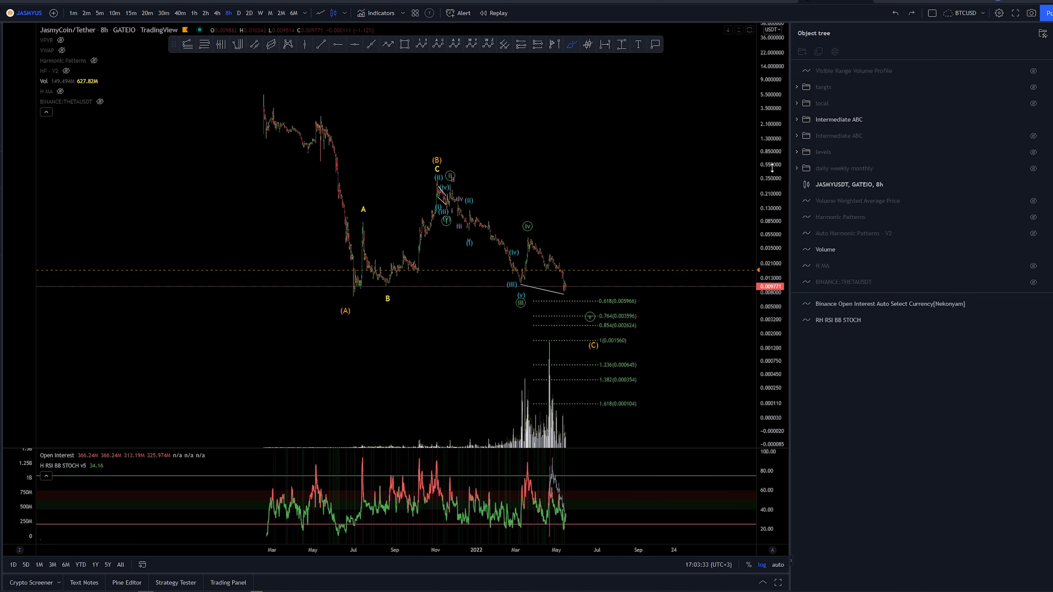
Step: Reframe the chart and draw a yellow brush curve from the (B) top toward the (C) targets
left_click_drag(772, 168, 772, 203)
left_click_drag(658, 203, 604, 168)
left_click_drag(765, 305, 763, 235)
scroll(539, 150, "up", 4)
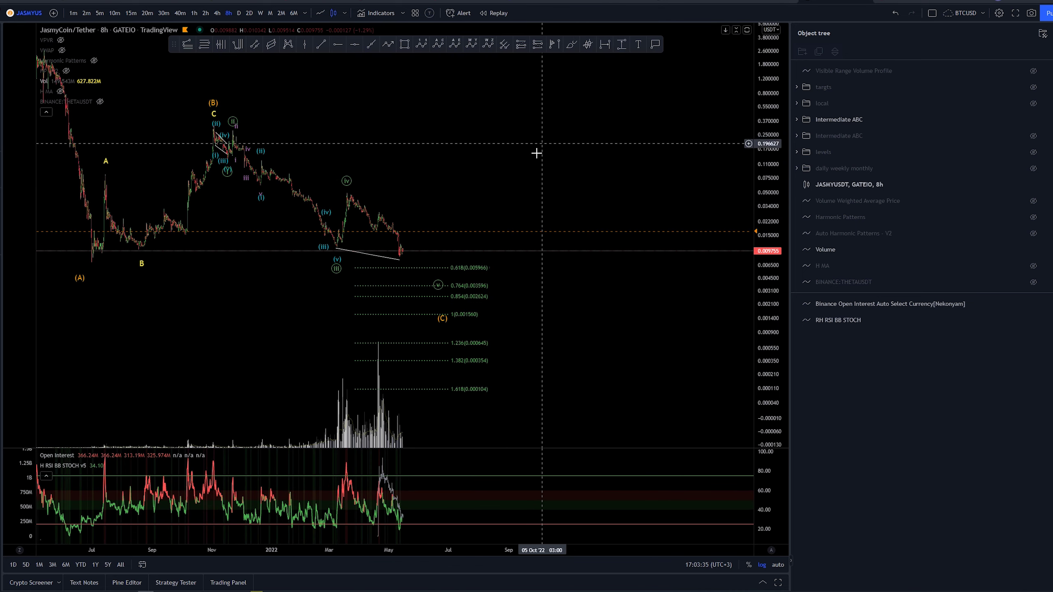
left_click_drag(535, 155, 638, 219)
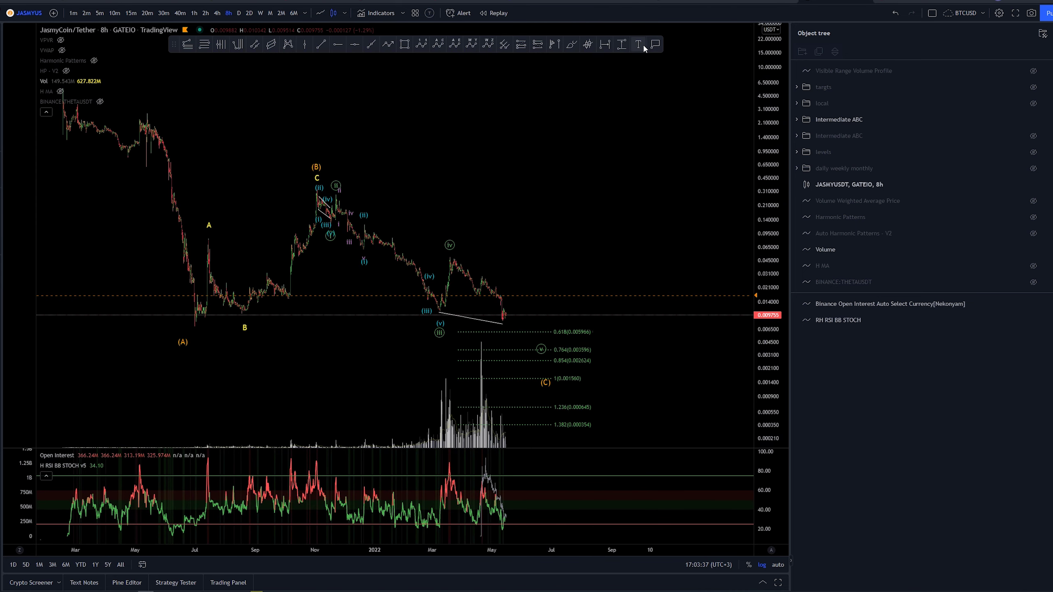
mouse_move(320, 189)
left_mouse_down()
mouse_move(431, 357)
mouse_move(383, 187)
left_mouse_up()
Step: Delete the sketched loop, switch the chart to 2h, and reset and compress the view
key("Delete")
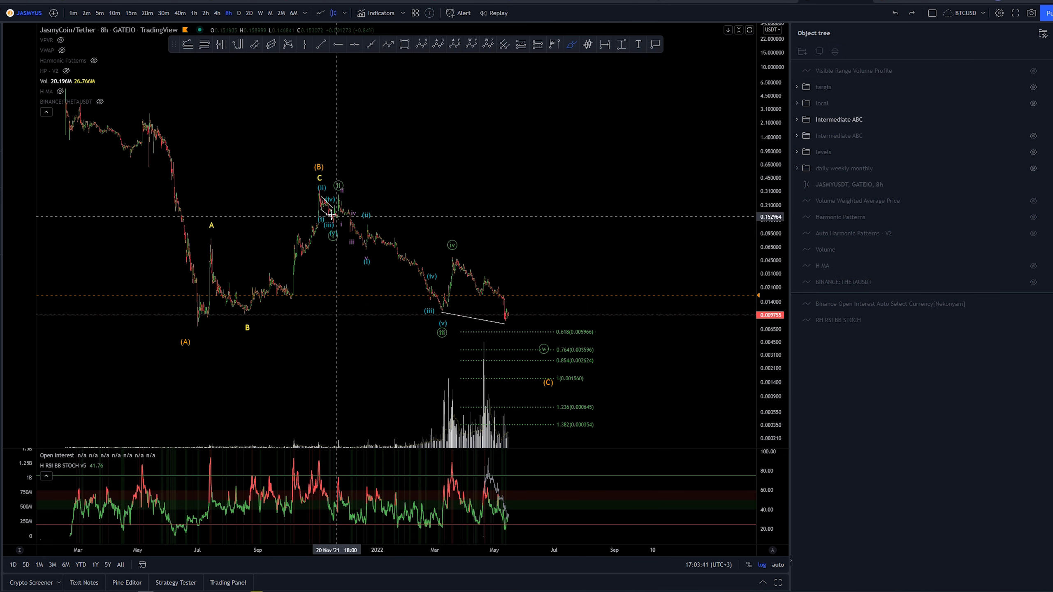
left_click(205, 13)
right_click(408, 119)
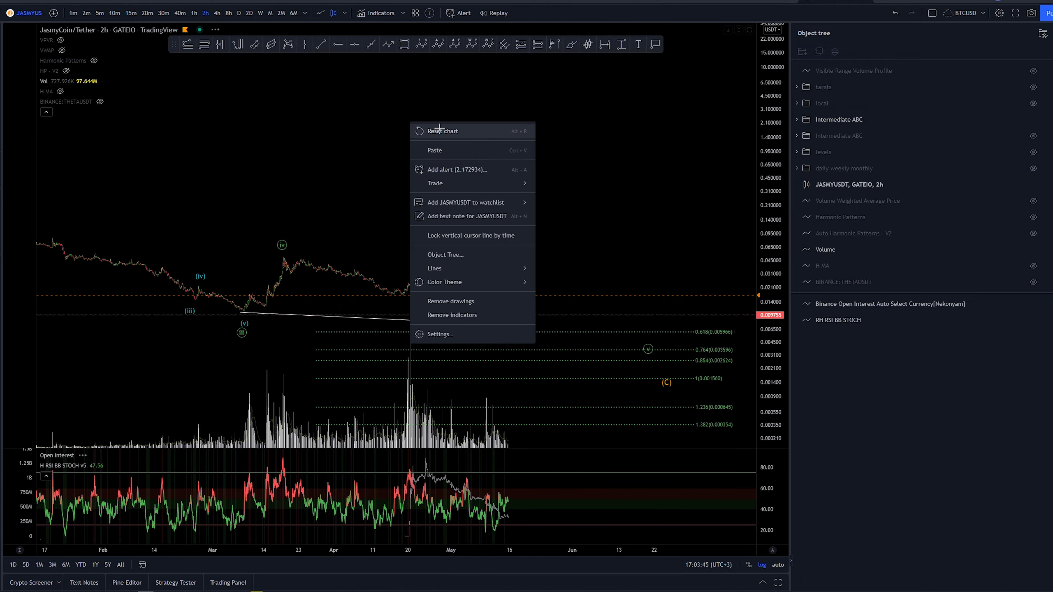
scroll(548, 186, "down", 6)
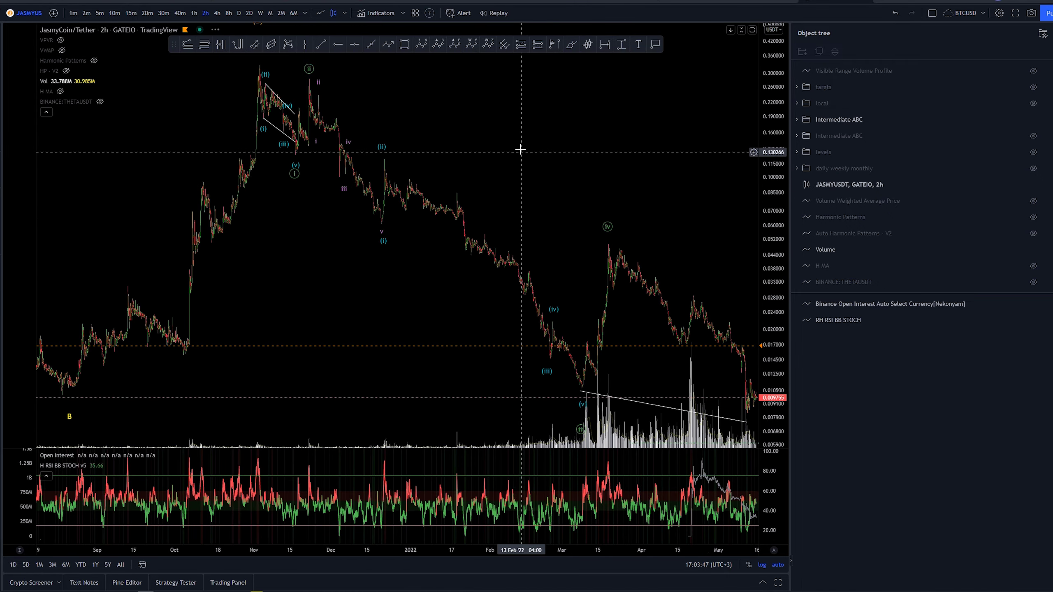
left_click_drag(768, 156, 767, 173)
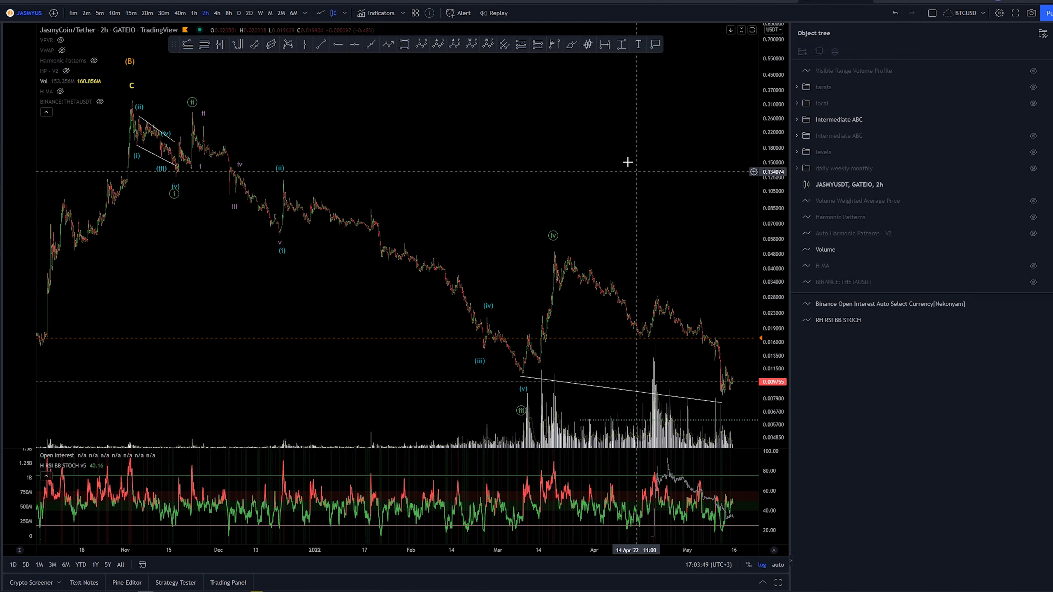
Step: Sketch yellow brush paths from the C top to the (v) low, undo them all, and pan to the Fibonacci targets
left_click(572, 44)
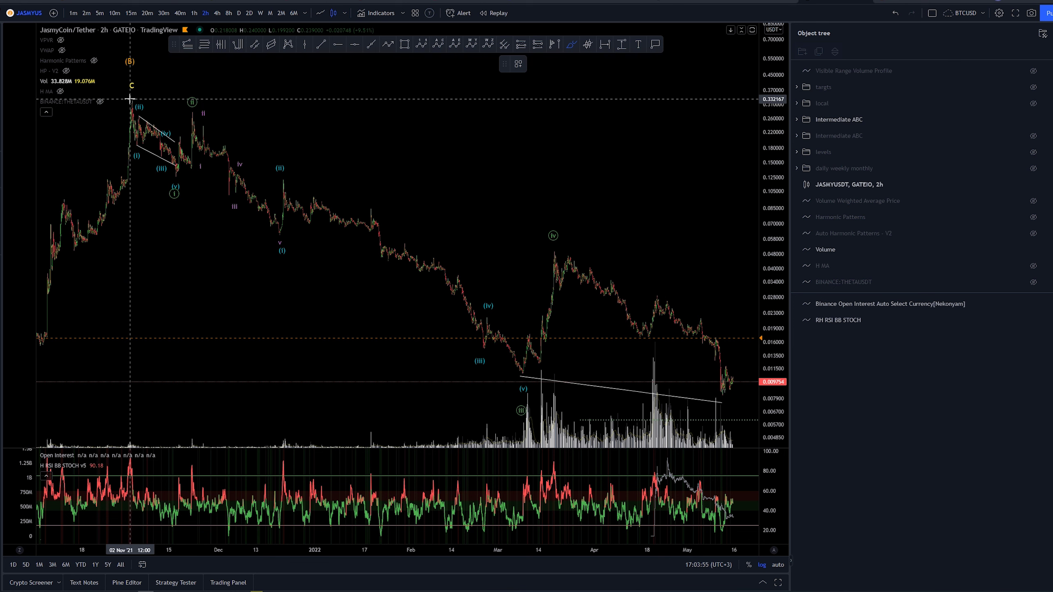
left_click_drag(132, 107, 170, 177)
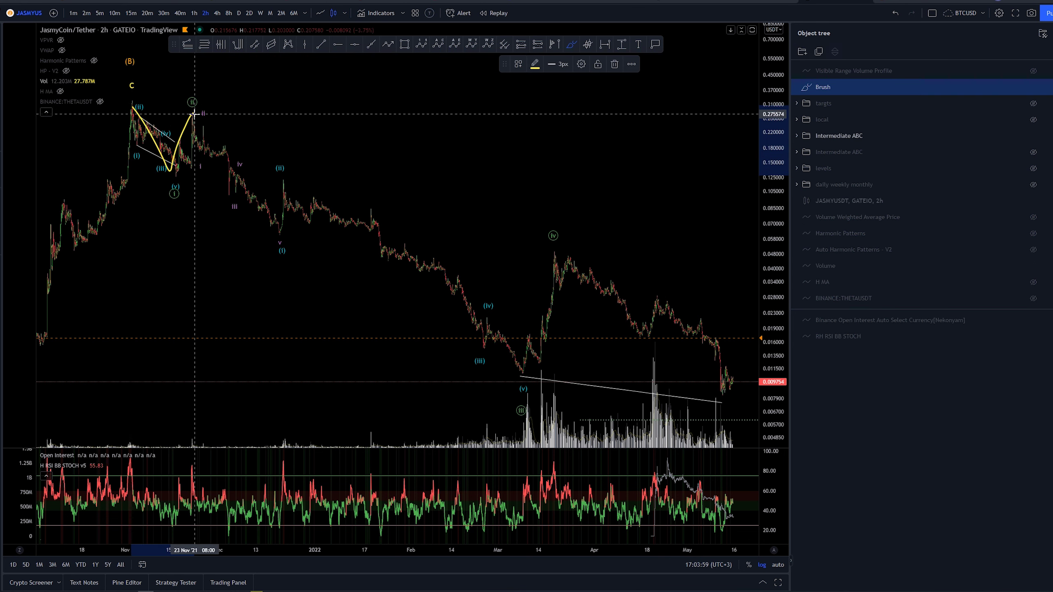
left_click_drag(194, 112, 515, 387)
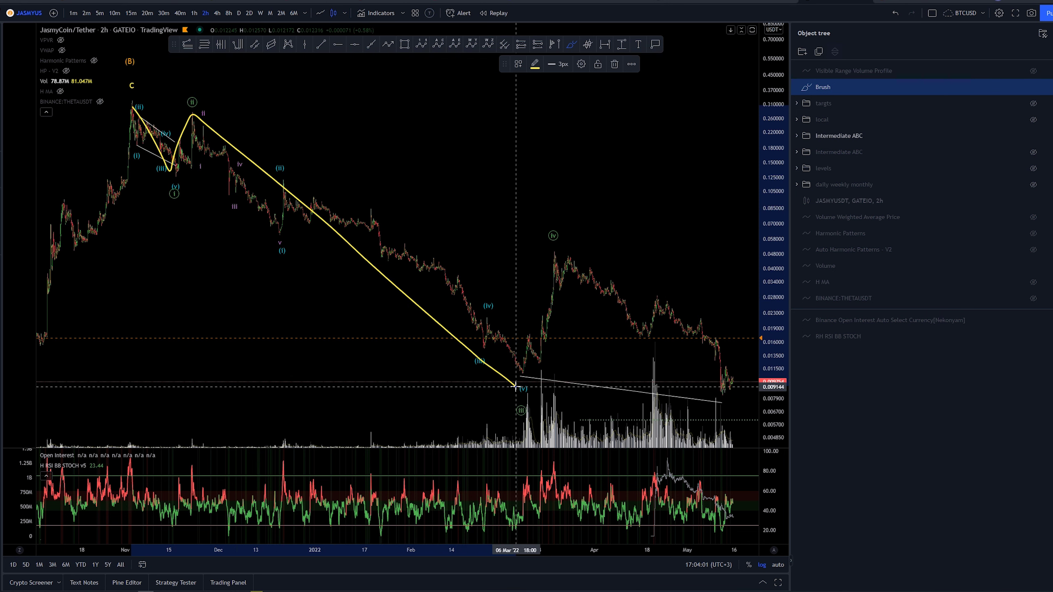
mouse_move(422, 231)
left_mouse_down()
mouse_move(381, 355)
mouse_move(352, 185)
left_mouse_up()
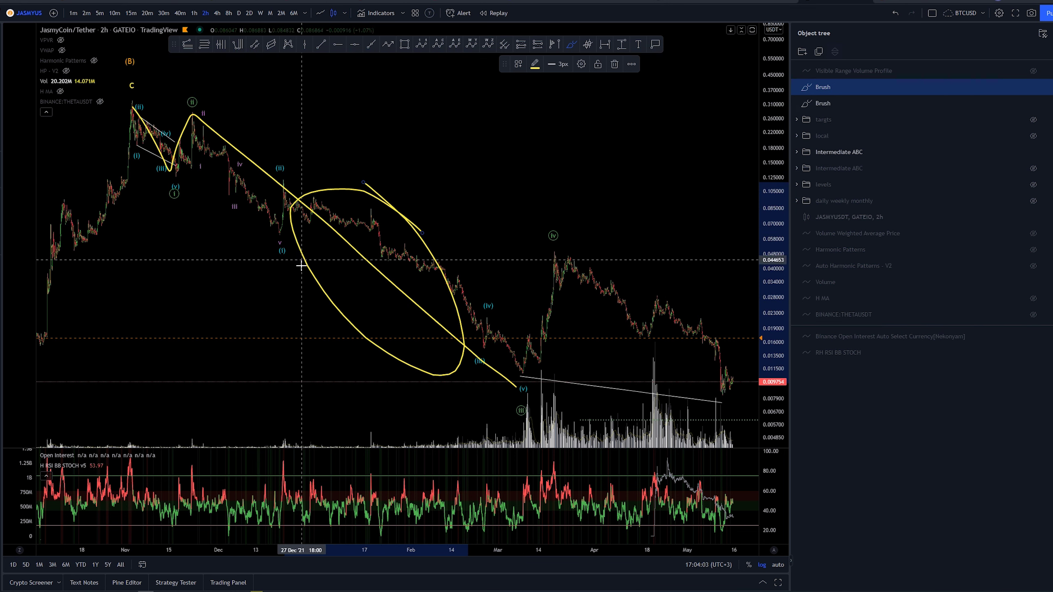
key("ctrl+z")
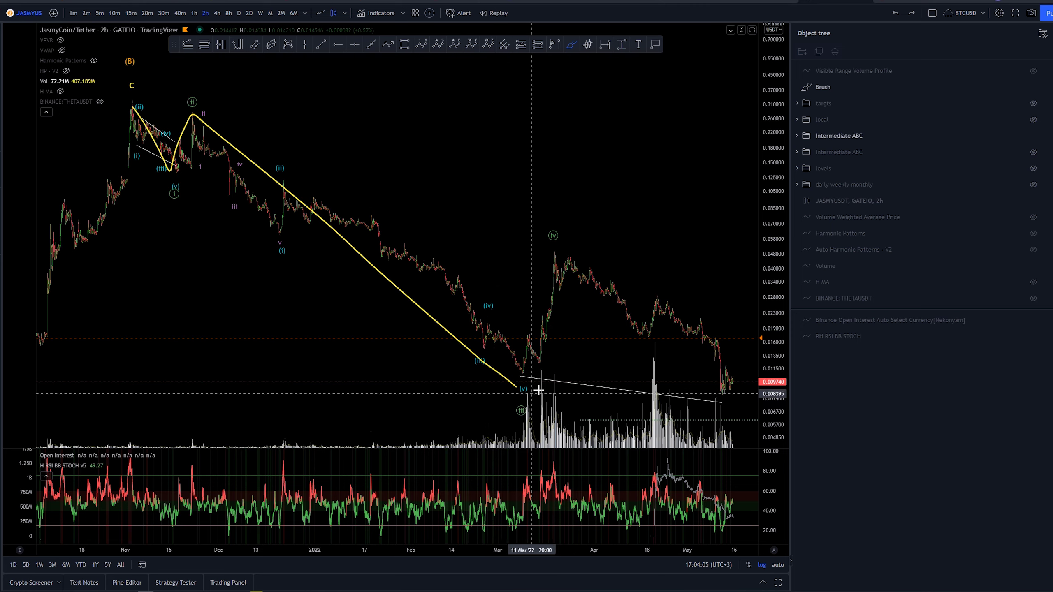
scroll(533, 390, "down", 3)
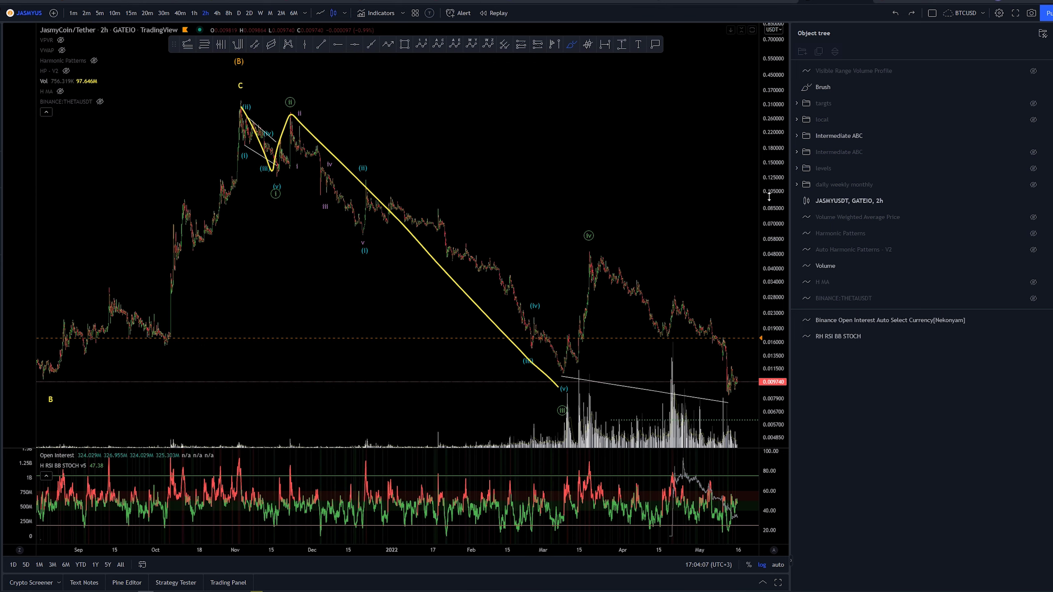
mouse_move(543, 341)
left_mouse_down()
mouse_move(592, 249)
mouse_move(742, 349)
left_mouse_up()
key("ctrl+z")
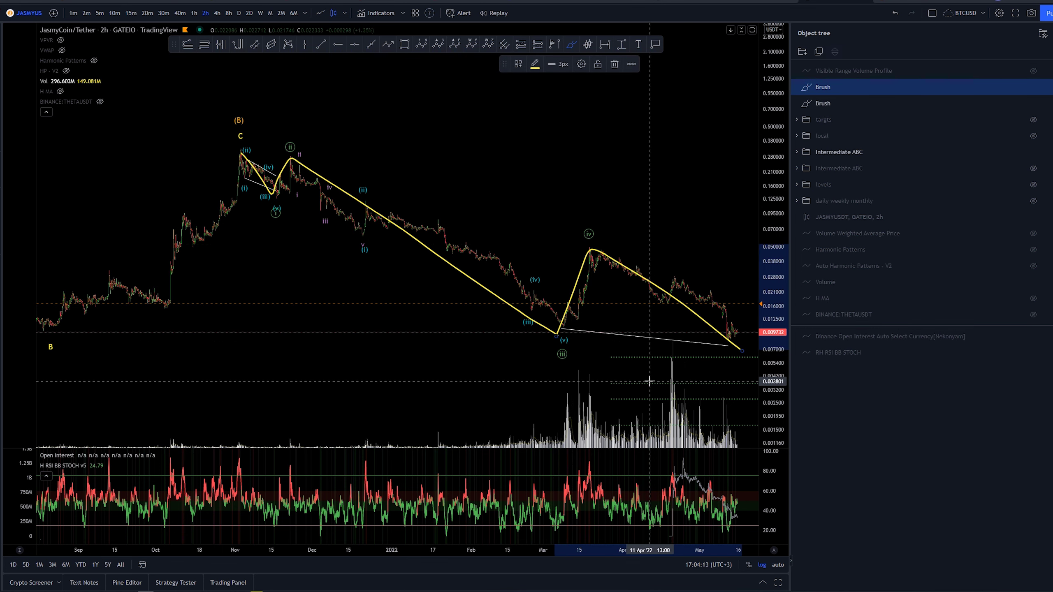
key("ctrl+z")
key("ctrl+z")
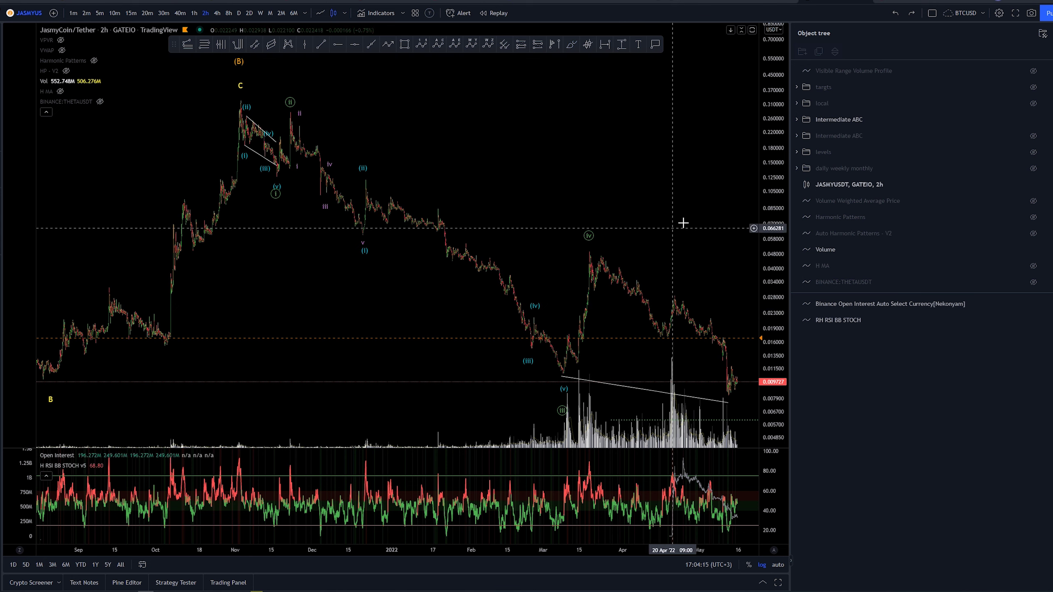
left_click_drag(678, 213, 539, 158)
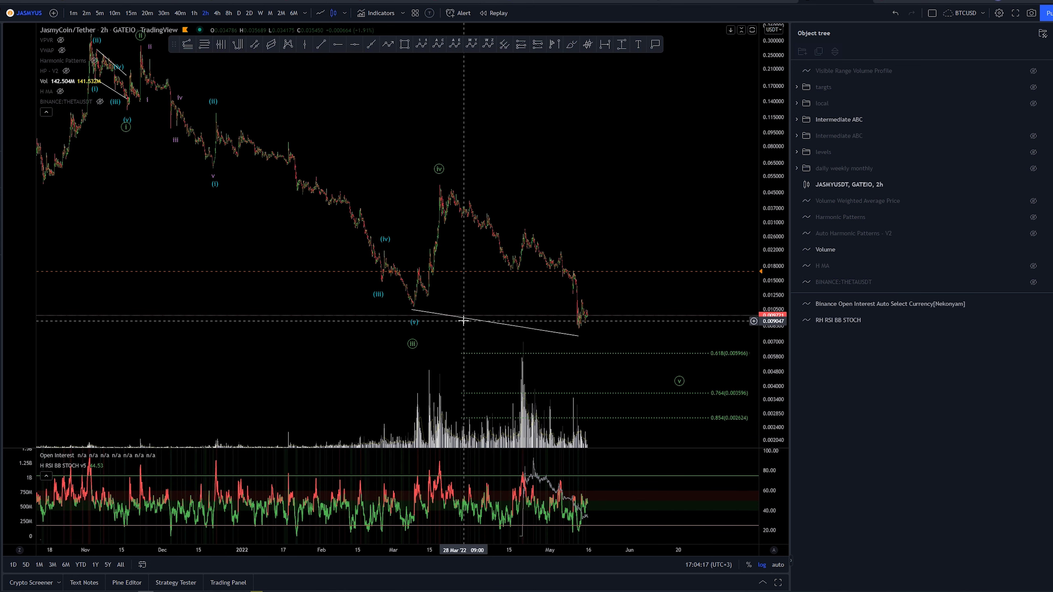
Step: Switch to the daily timeframe and zoom and center on the Jul 2021–May 2022 (i)–(v) count
left_click(239, 13)
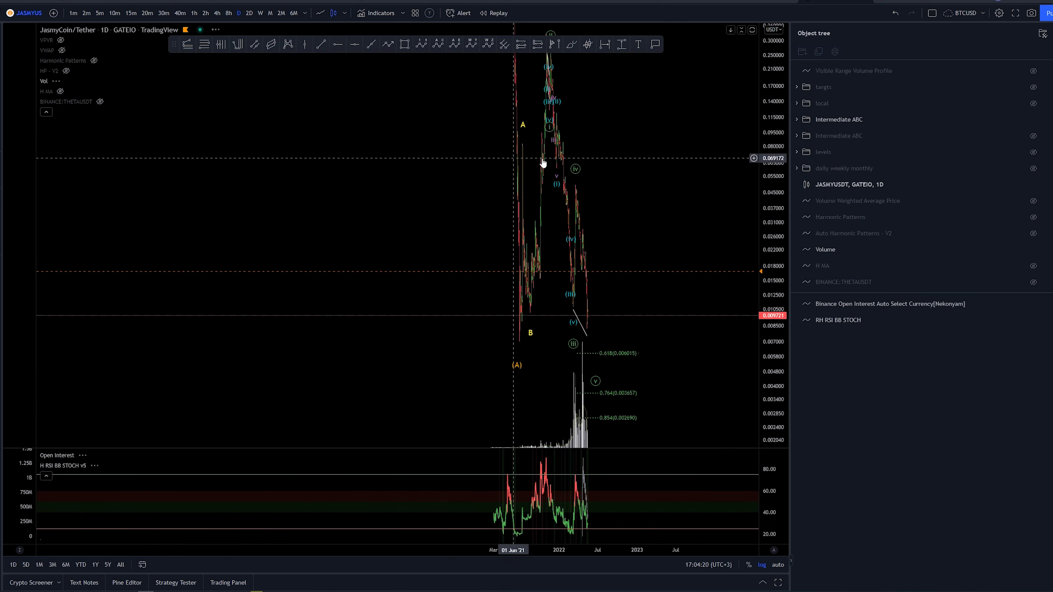
scroll(625, 264, "up", 9)
left_click_drag(409, 205, 675, 215)
scroll(672, 218, "up", 7)
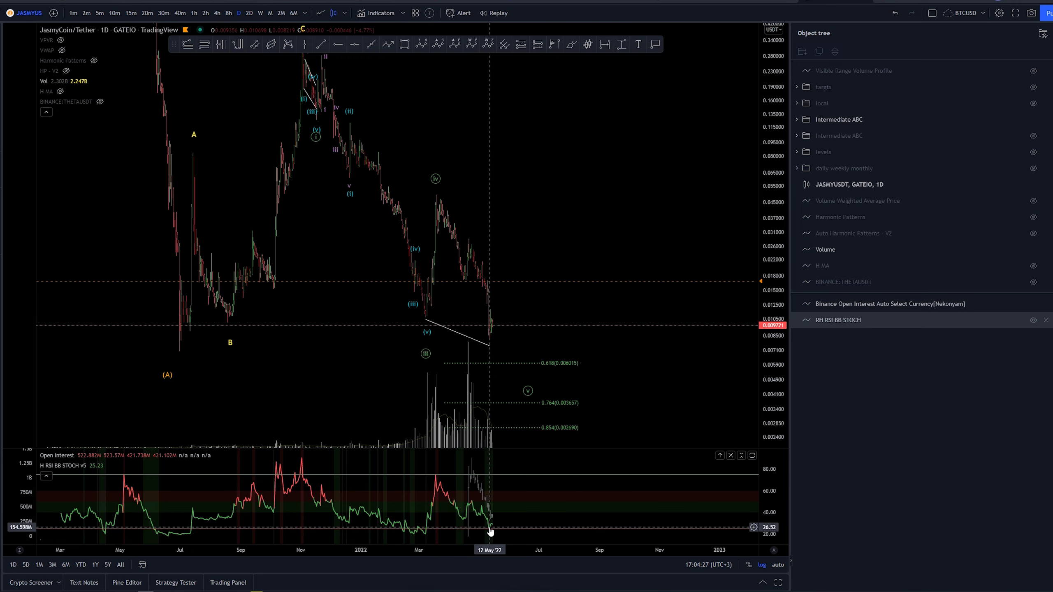
scroll(559, 243, "up", 3)
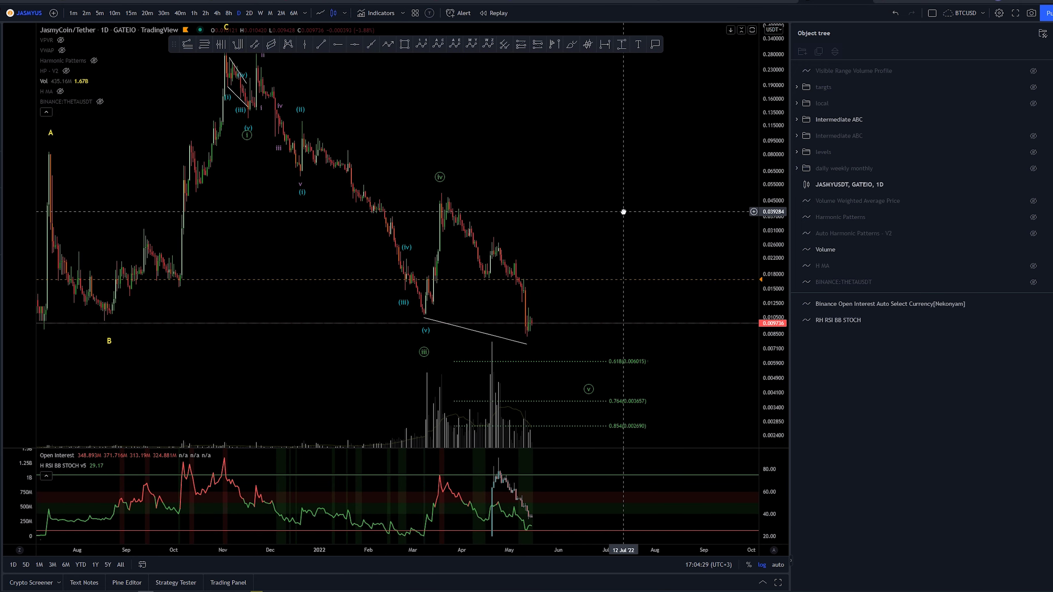
left_click_drag(624, 212, 623, 202)
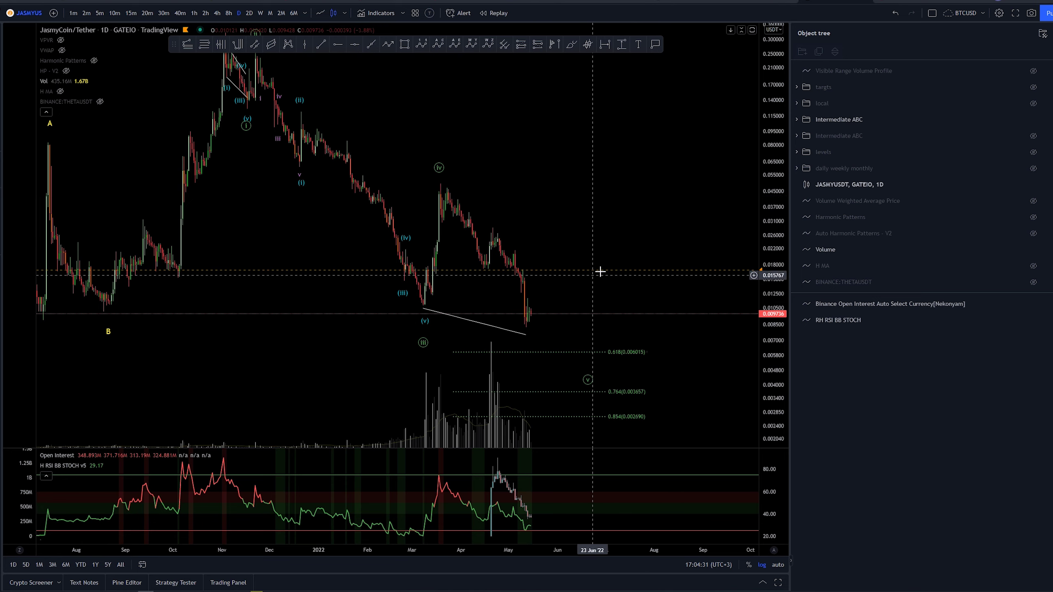
left_click_drag(549, 167, 577, 171)
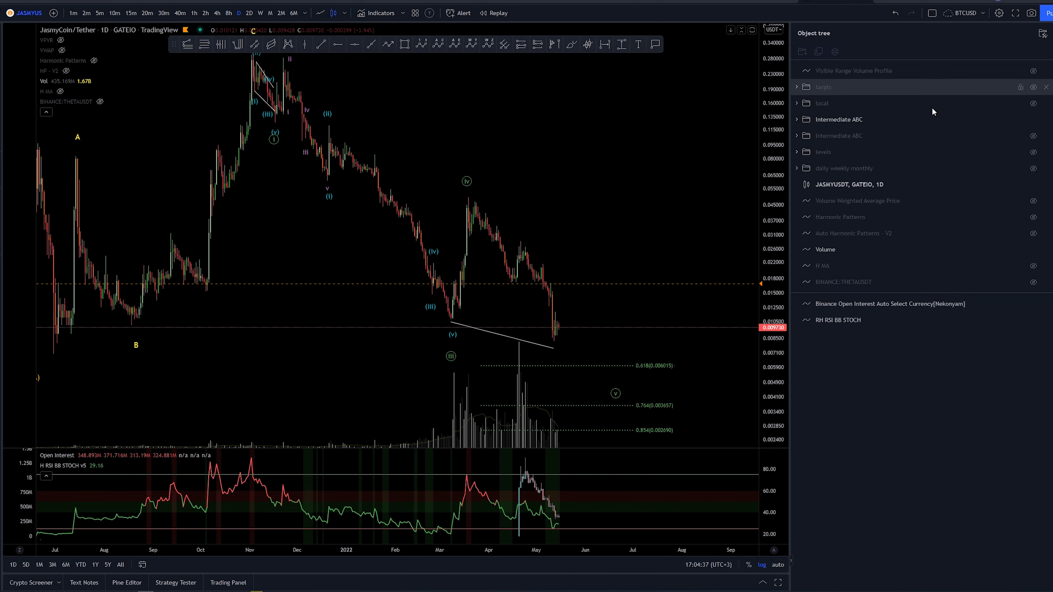
Step: Unhide the local wave-count drawings, switch to 1h, and reset and frame the chart view
left_click(1034, 103)
scroll(399, 127, "up", 2)
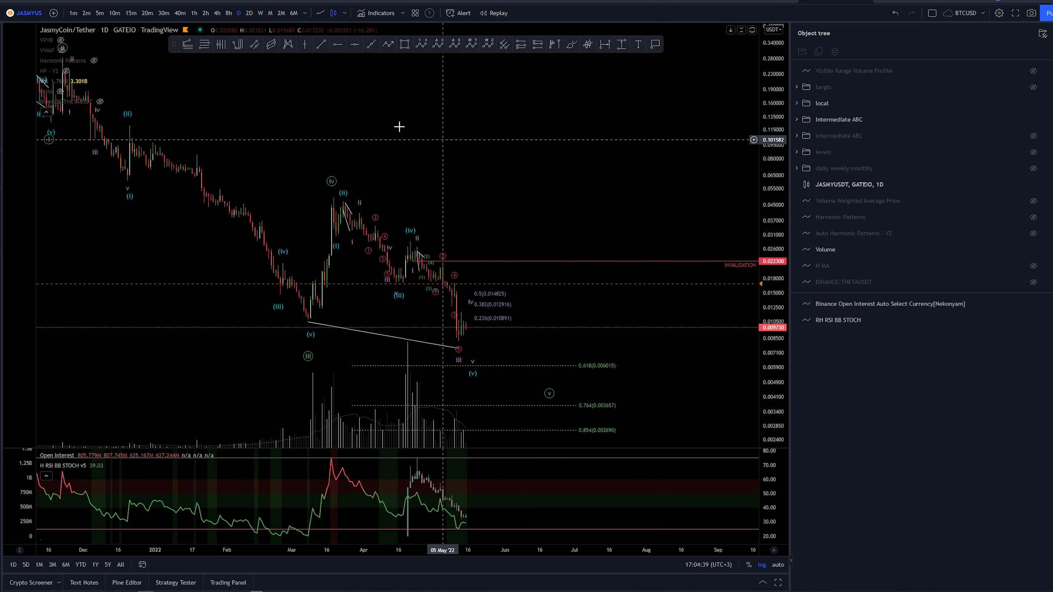
left_click(192, 18)
right_click(384, 104)
left_click(412, 116)
scroll(592, 219, "down", 10)
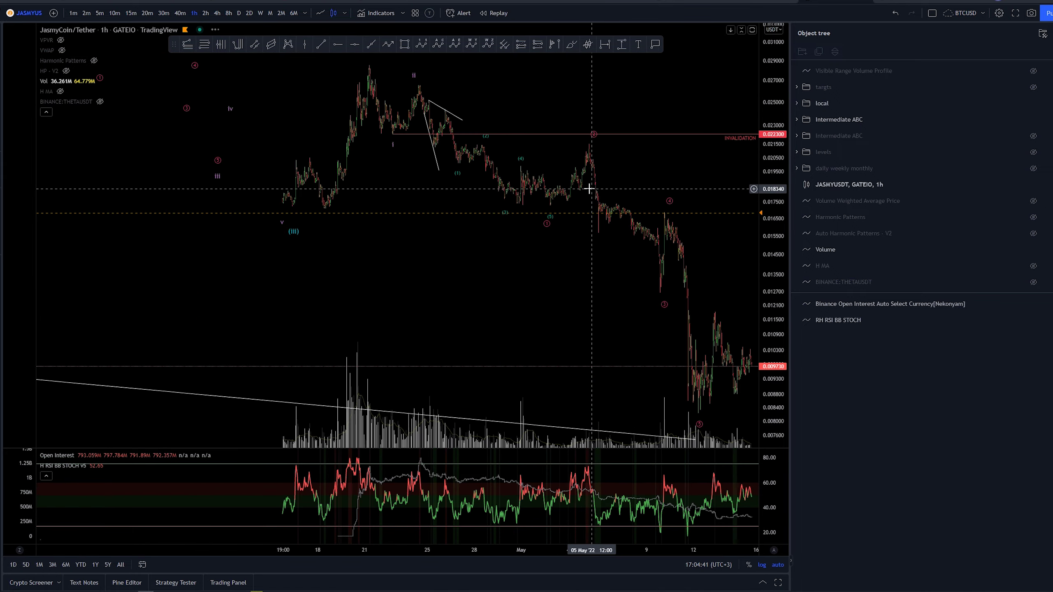
scroll(550, 331, "down", 5)
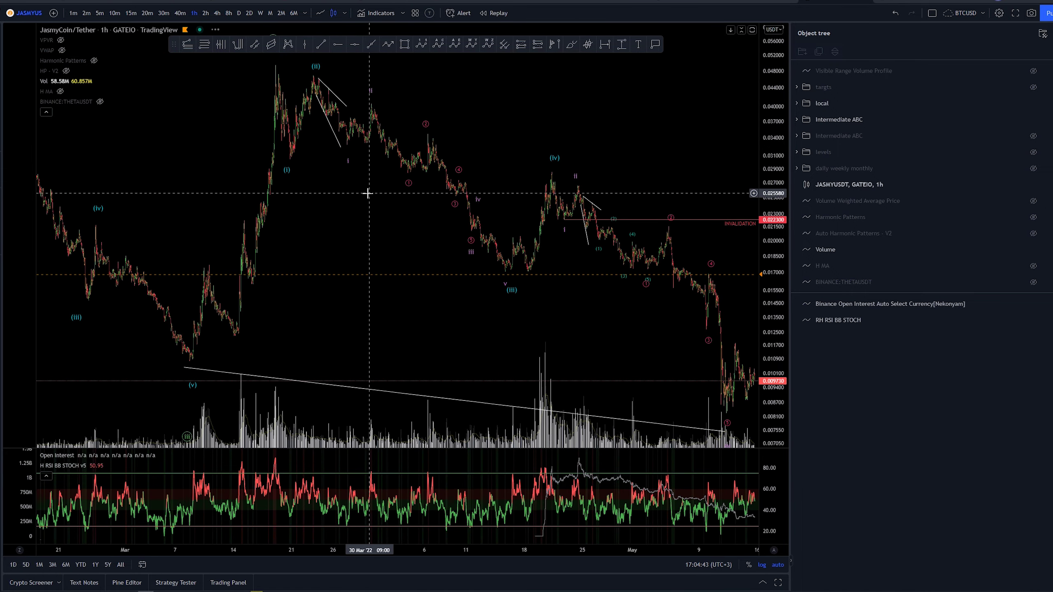
left_click_drag(773, 116, 773, 195)
left_click_drag(659, 108, 481, 85)
Step: Sketch a yellow brush zigzag down the decline from the circled (iv) top
left_click(166, 86)
scroll(388, 92, "down", 2)
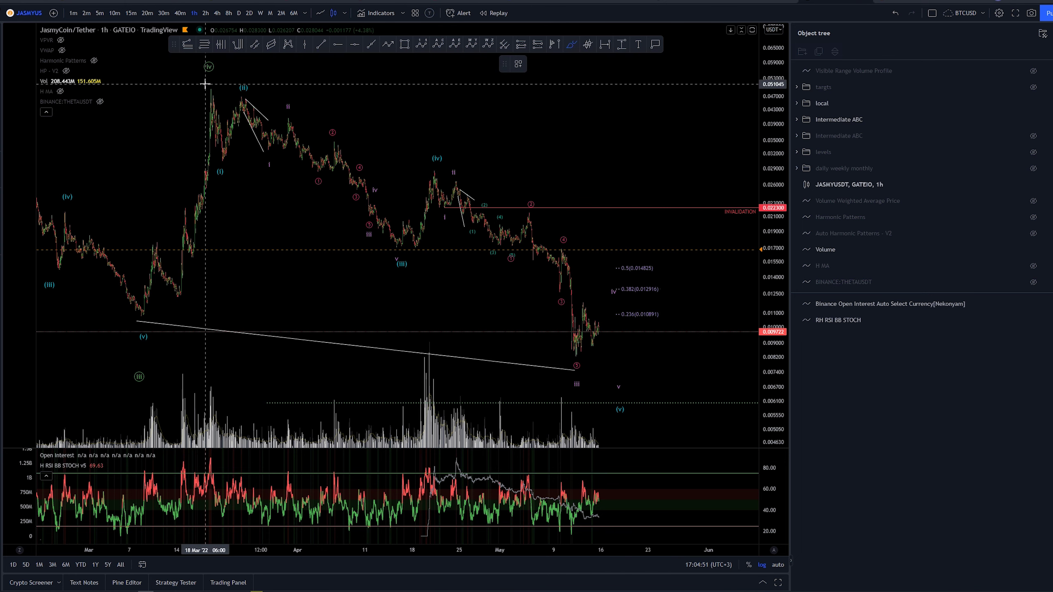
mouse_move(206, 87)
left_mouse_down()
mouse_move(221, 156)
mouse_move(253, 98)
left_mouse_up()
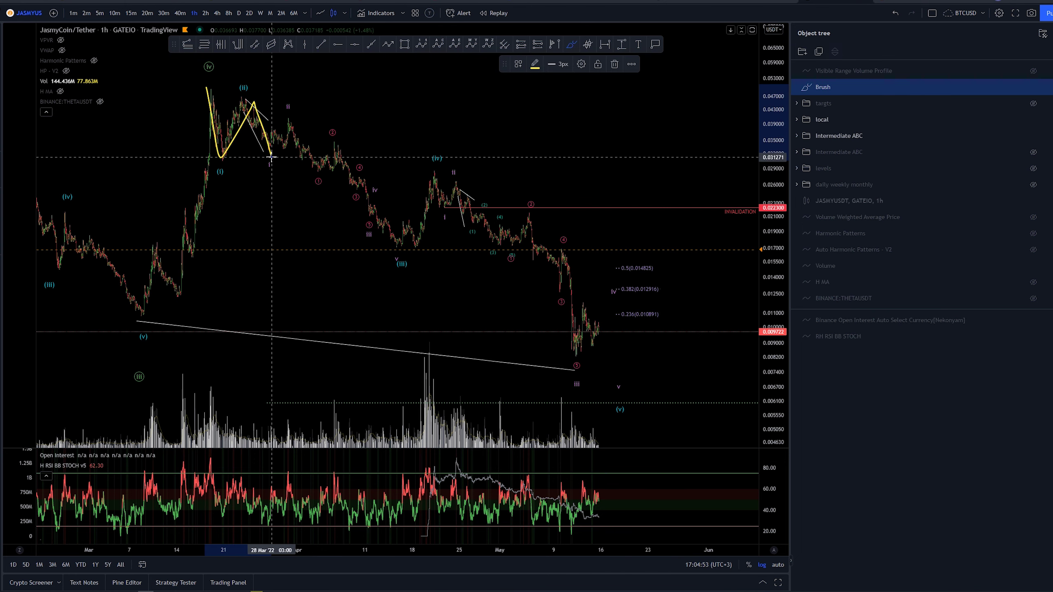
left_click_drag(292, 115, 327, 176)
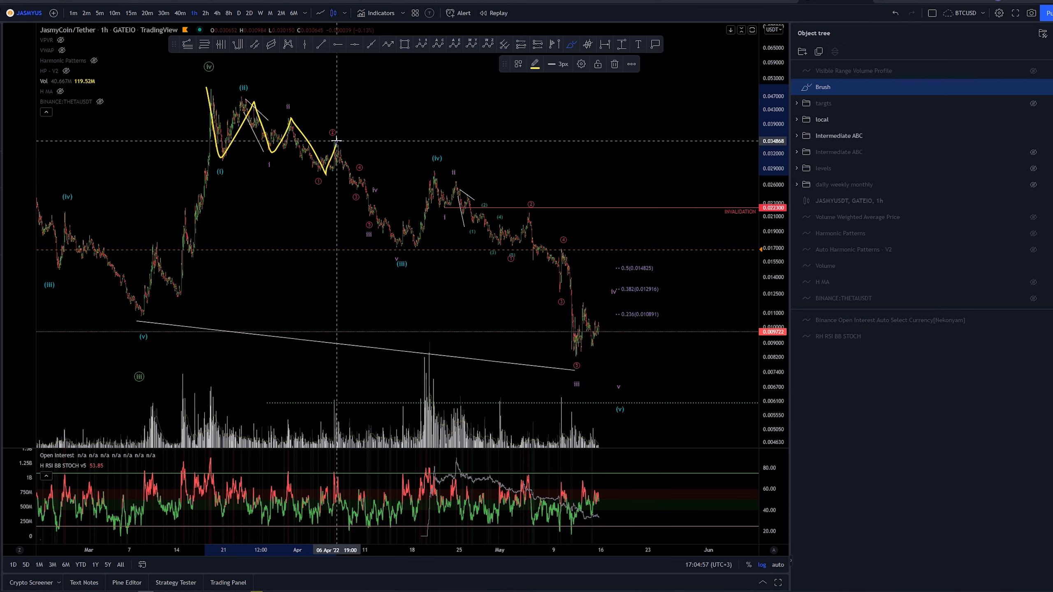
left_click_drag(337, 141, 336, 142)
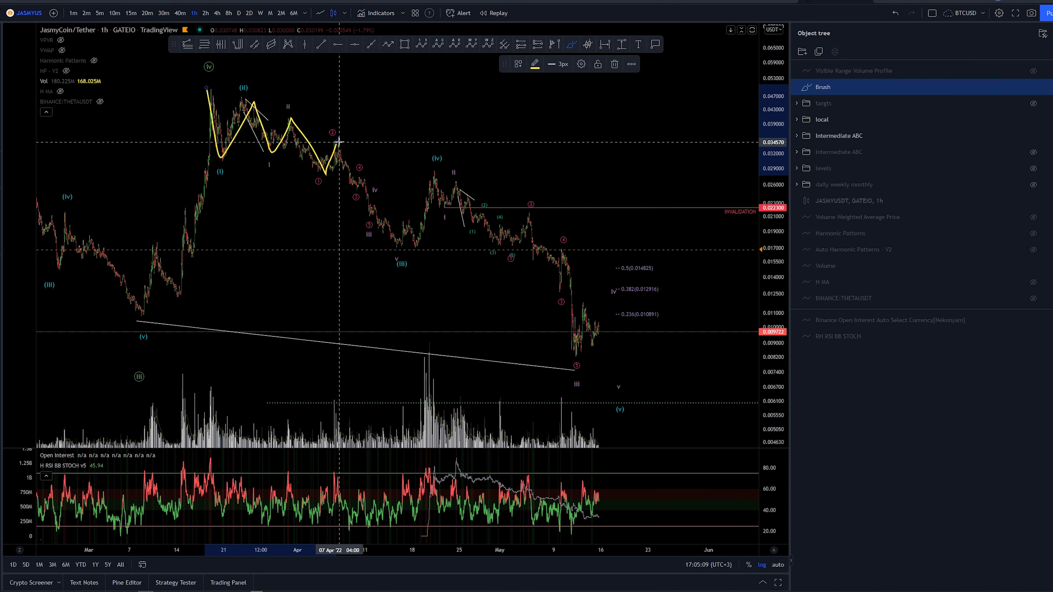
Step: Toggle the price scale to linear and back to log, undo the yellow brush strokes, and exit Brush
left_click(762, 565)
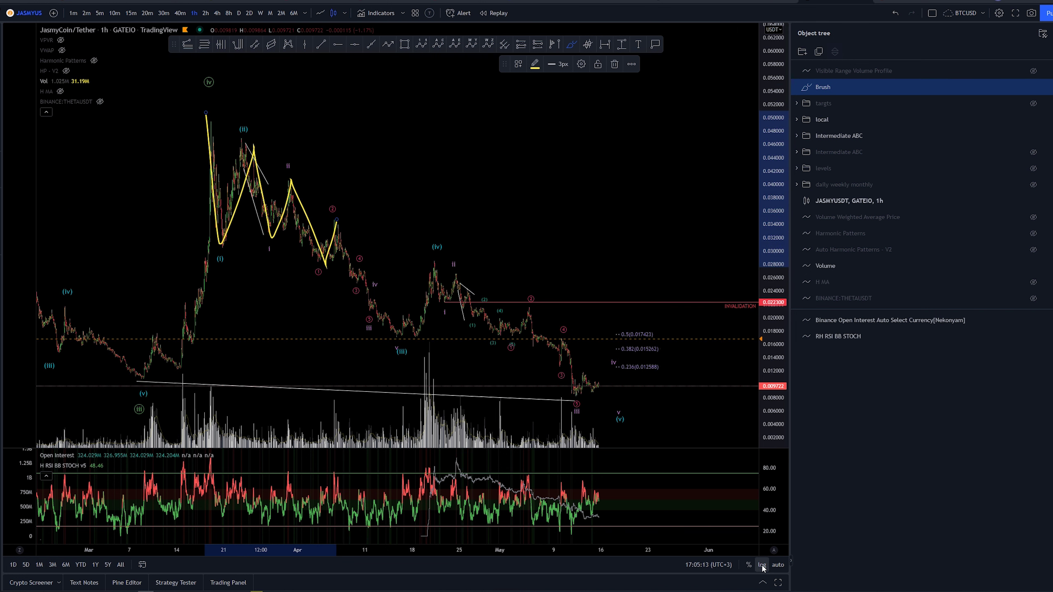
left_click(762, 566)
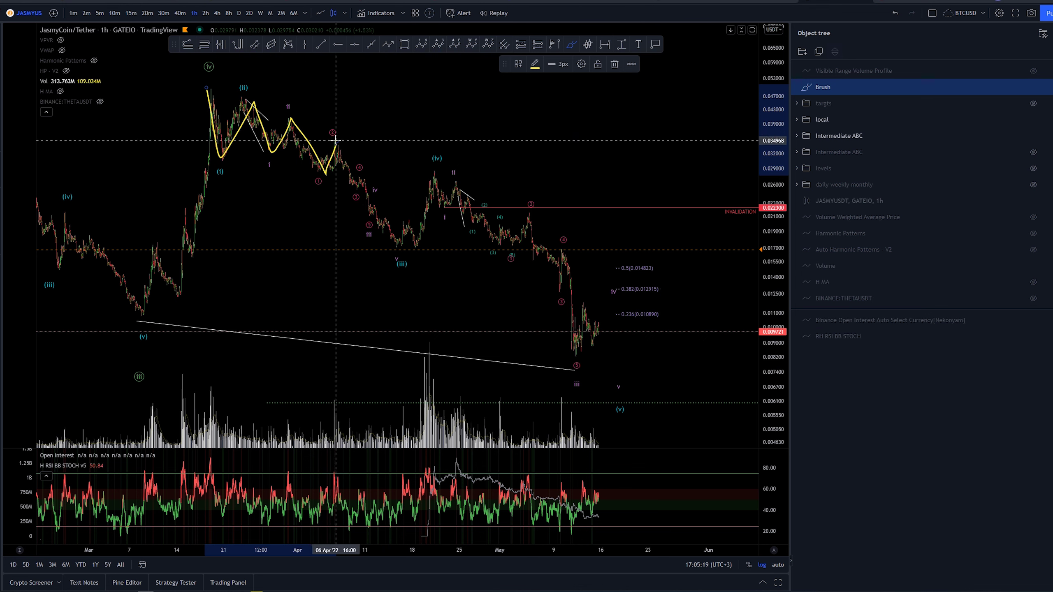
left_click_drag(336, 140, 338, 141)
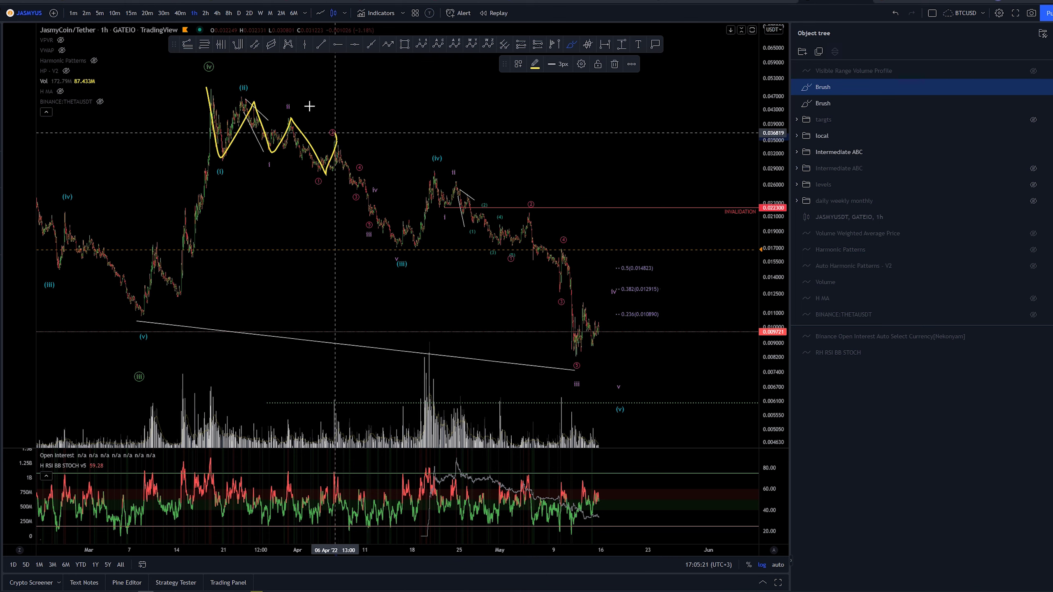
key("ctrl+z")
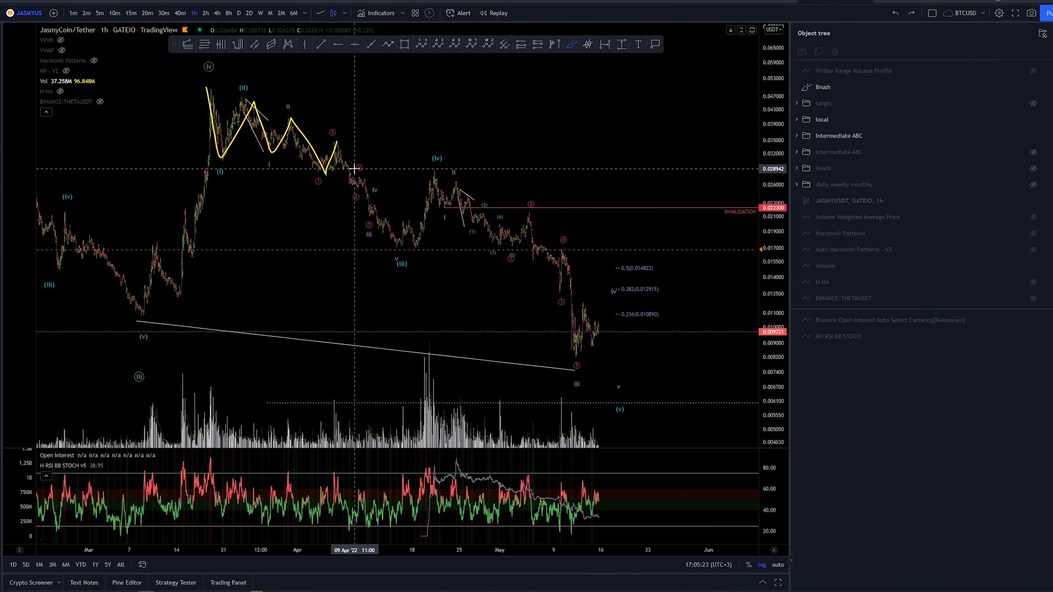
key("ctrl+z")
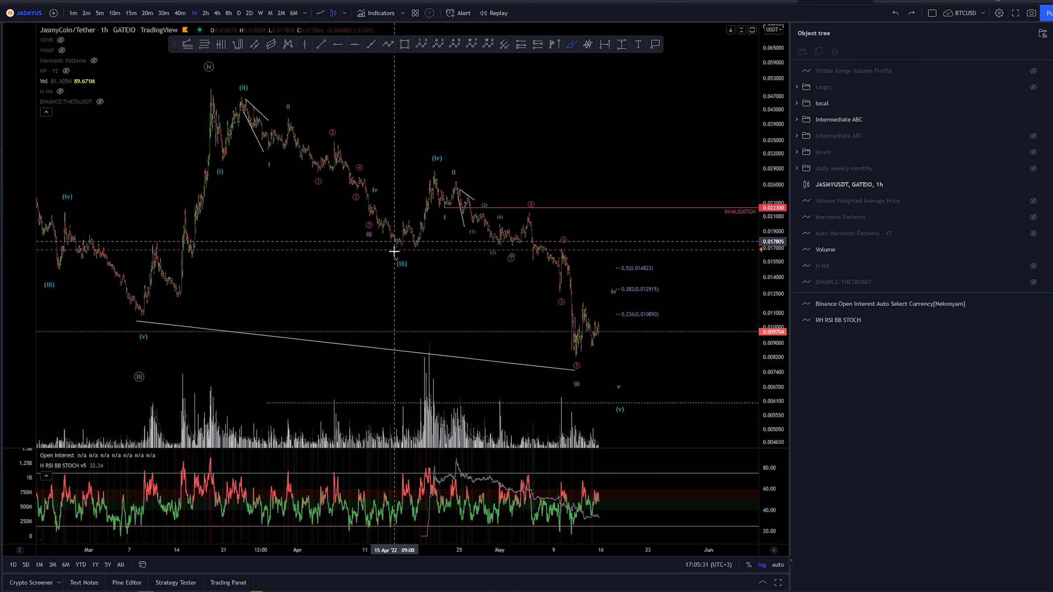
key("Escape")
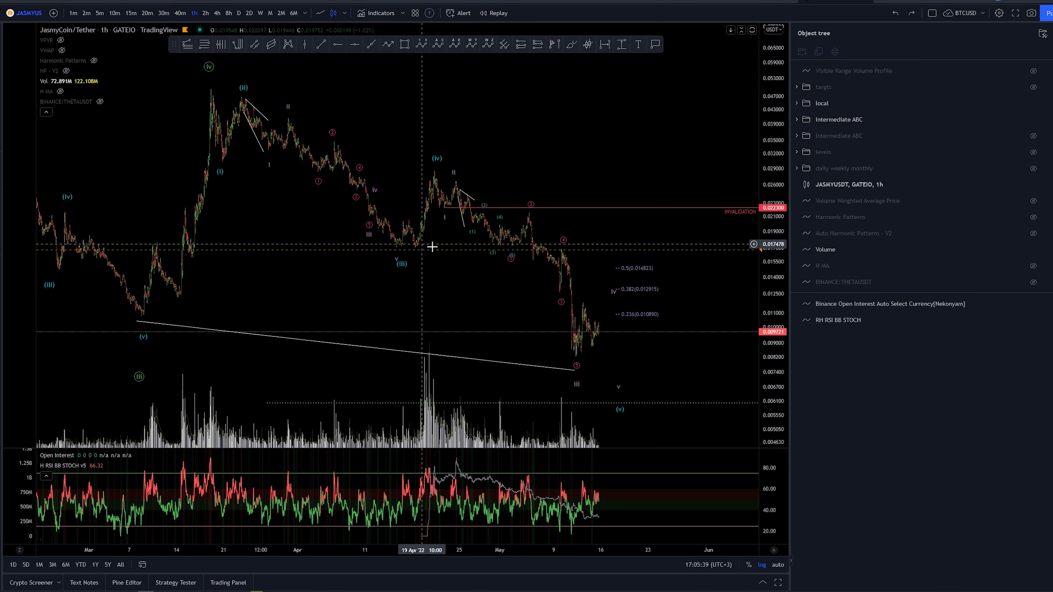
Step: Nudge the wave (iii) point slightly left, then pan and rescale the chart to review the count
scroll(418, 206, "up", 4)
scroll(477, 187, "down", 4)
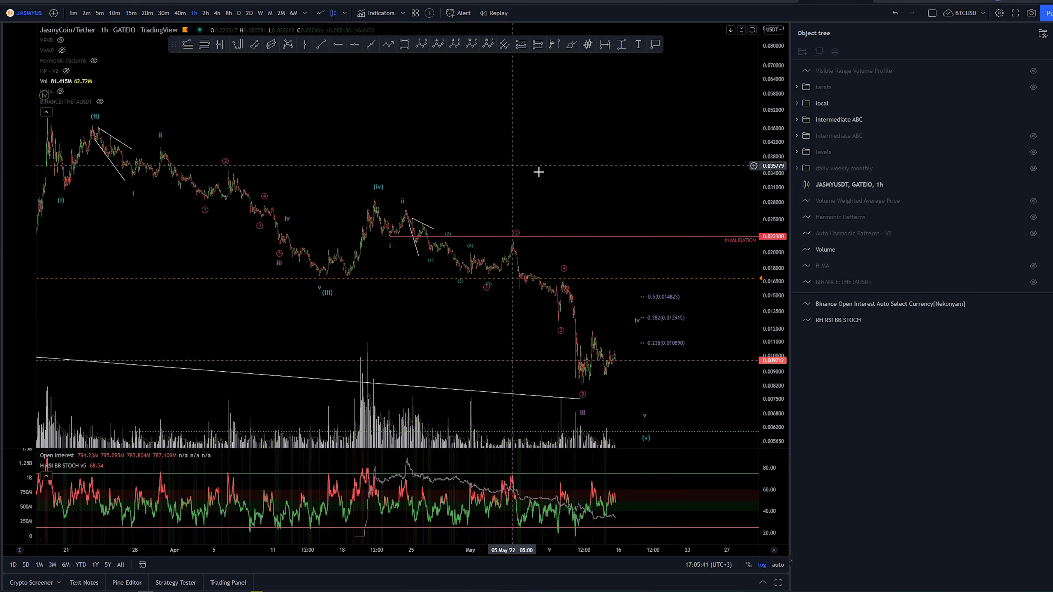
left_click_drag(357, 287, 347, 288)
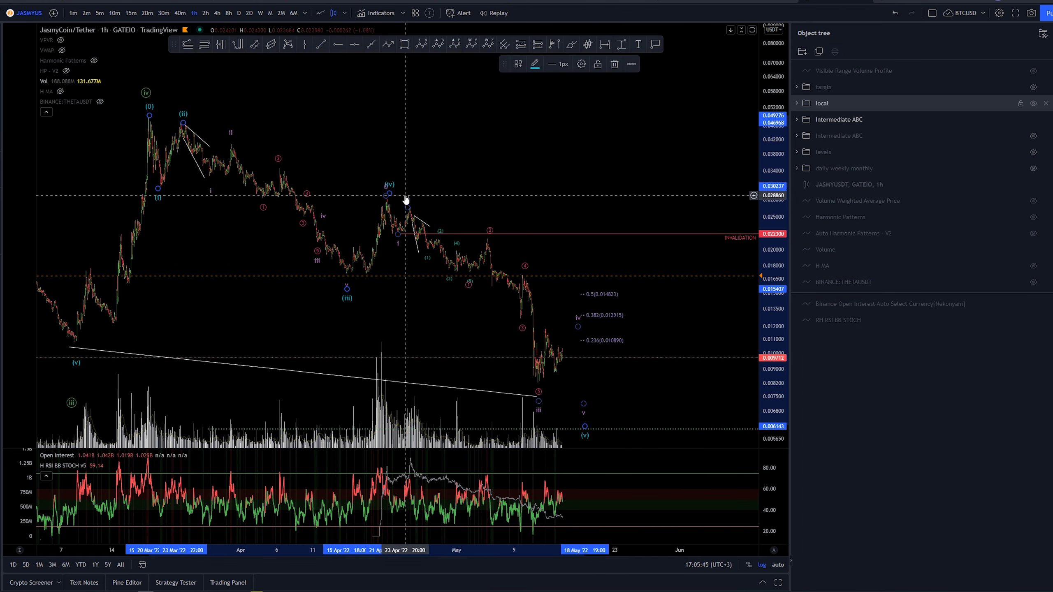
mouse_move(487, 172)
left_mouse_down()
mouse_move(459, 166)
mouse_move(501, 127)
mouse_move(530, 129)
left_mouse_up()
left_click_drag(765, 292, 667, 226)
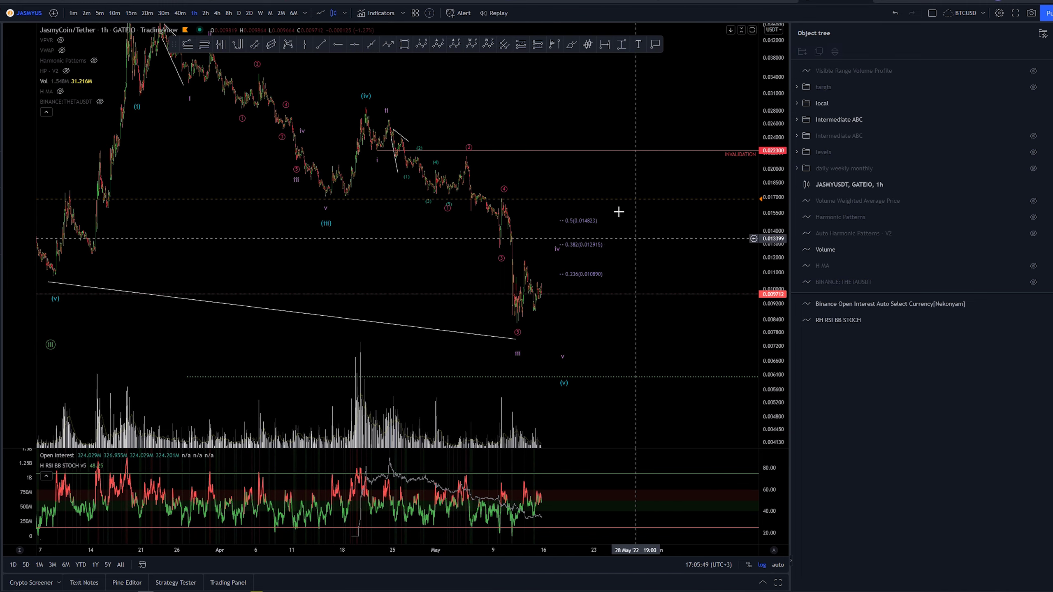
left_click_drag(600, 134, 600, 161)
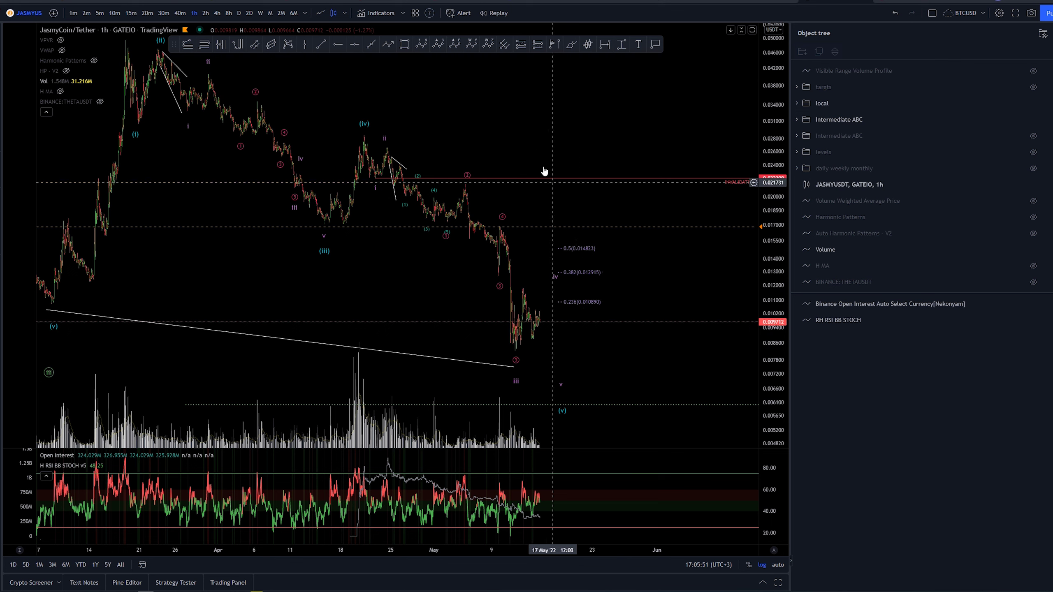
left_click_drag(515, 124, 599, 168)
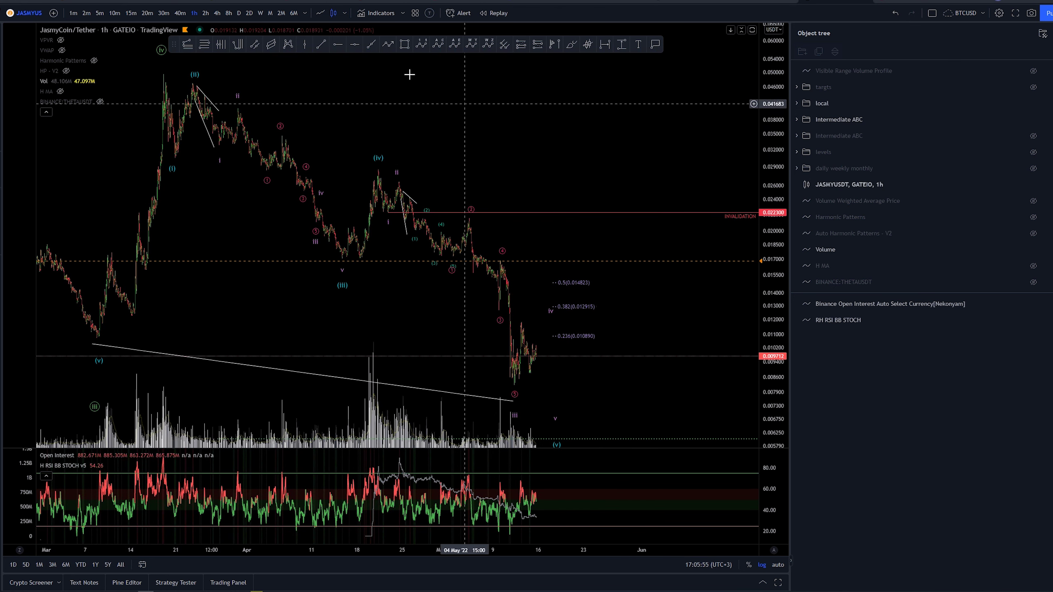
left_click_drag(504, 141, 463, 86)
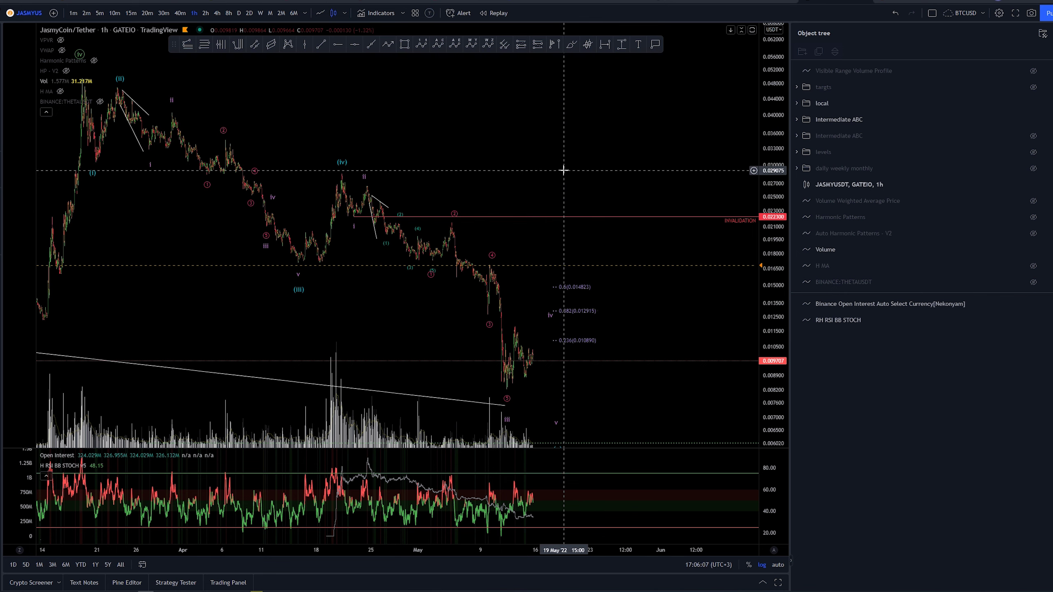
left_click_drag(382, 102, 426, 113)
scroll(448, 115, "down", 2)
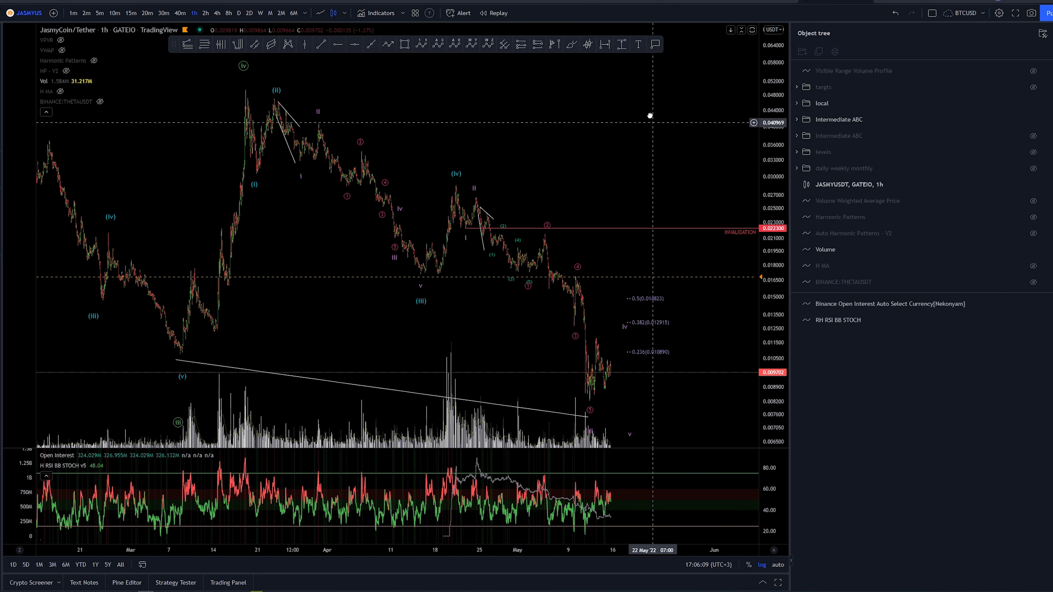
left_click_drag(650, 116, 644, 108)
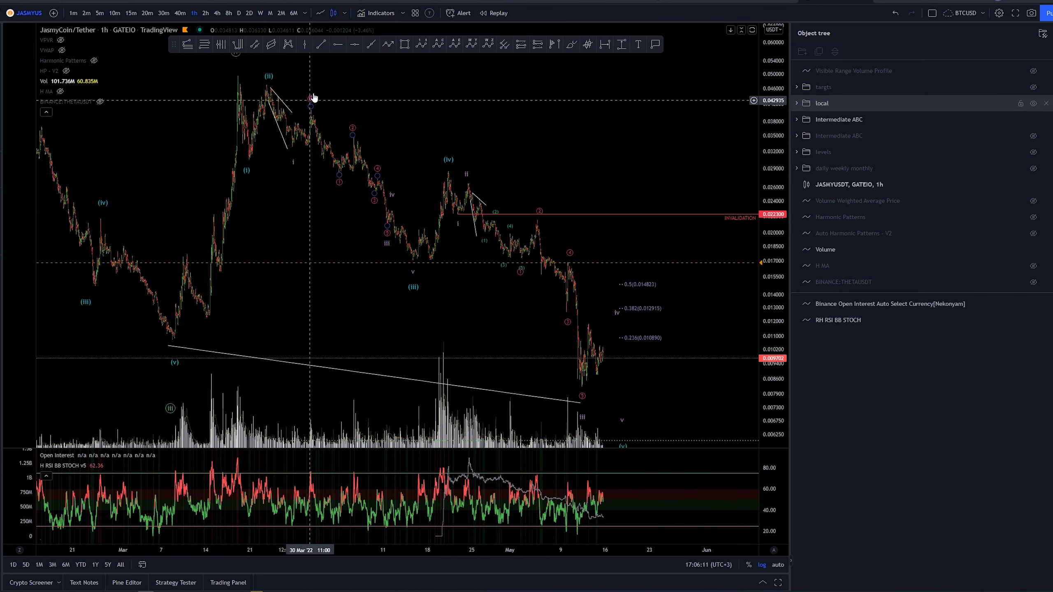
left_click(387, 44)
left_click(234, 73)
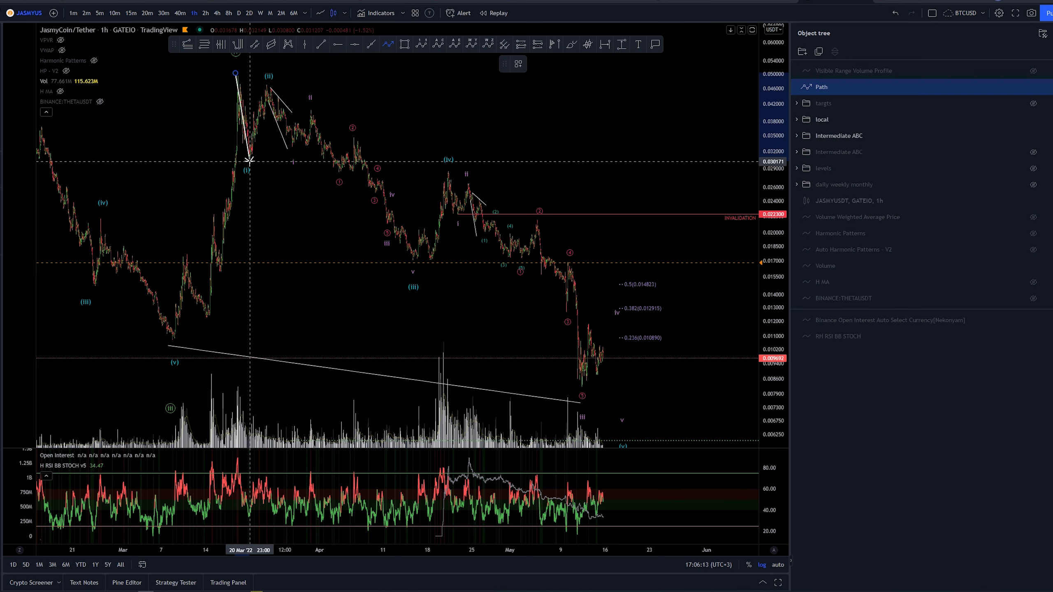
left_click(250, 161)
left_click(270, 85)
left_click(415, 263)
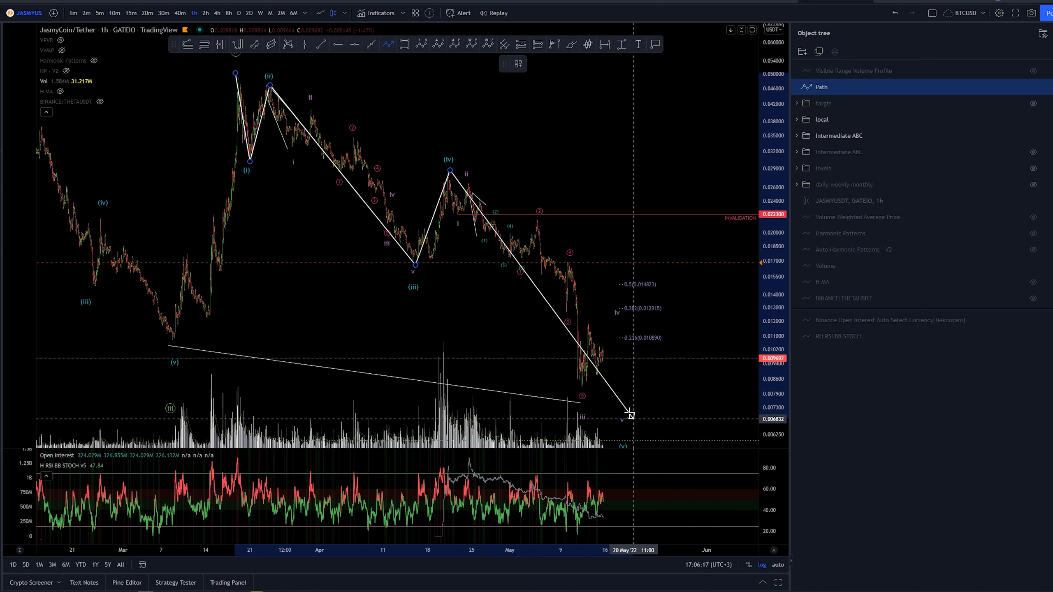
double_click(624, 412)
left_click_drag(547, 309, 647, 282)
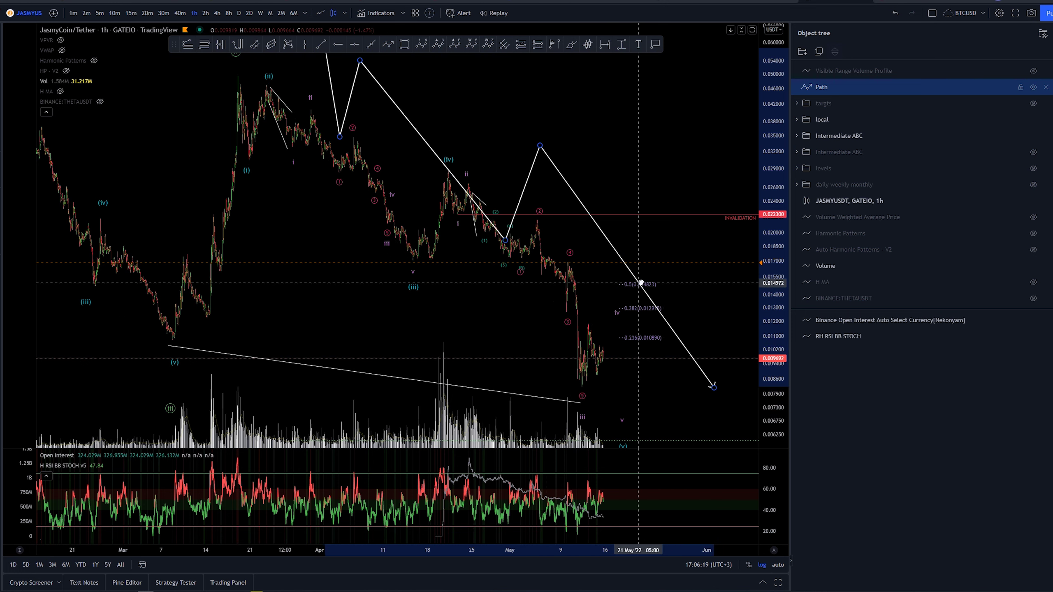
key("Delete")
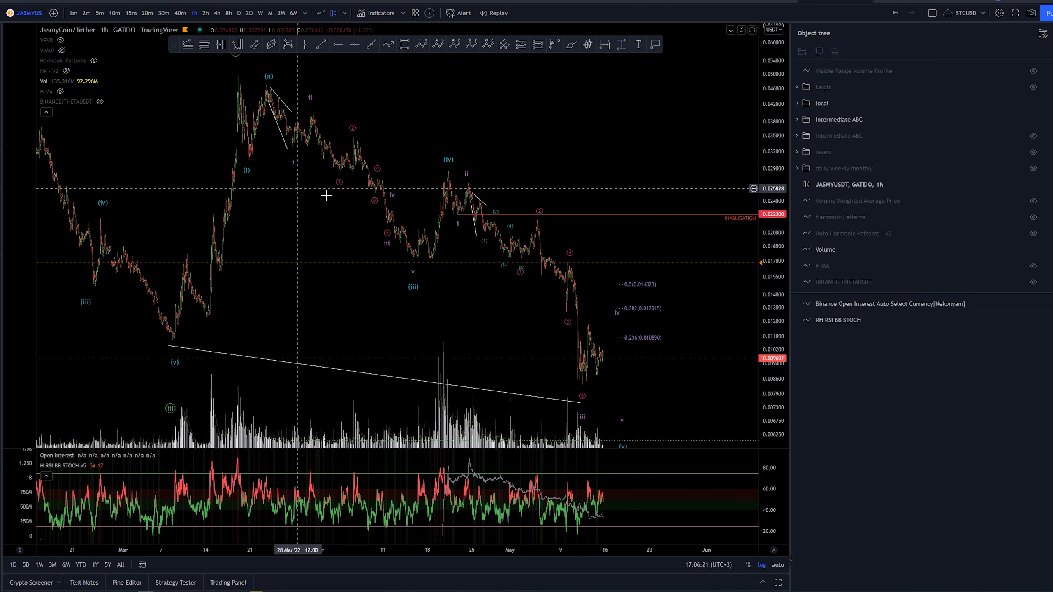
left_click_drag(688, 167, 619, 158)
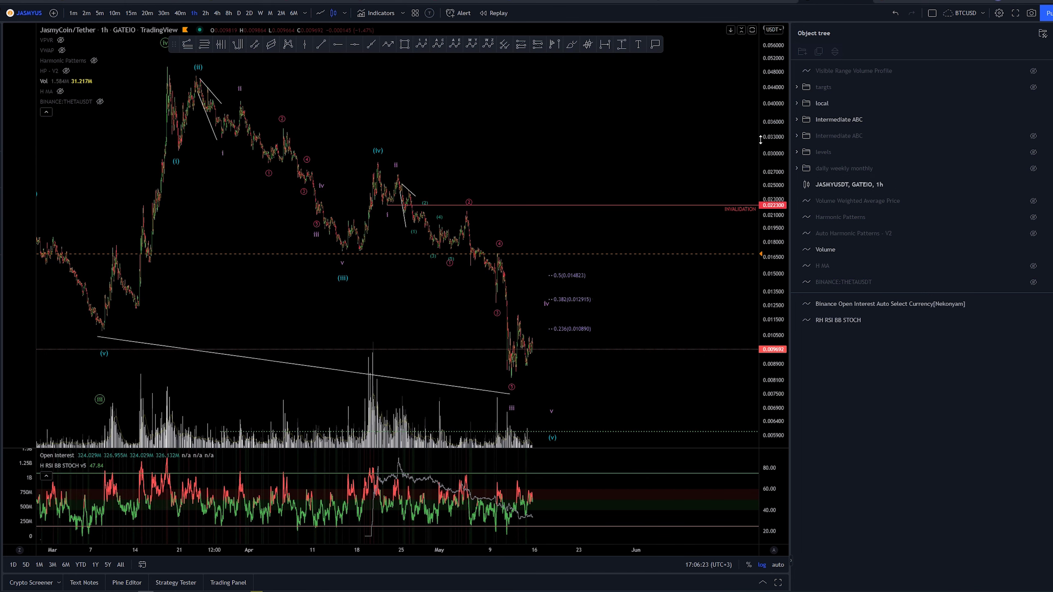
left_click_drag(761, 140, 763, 197)
left_click_drag(695, 316, 693, 290)
left_click_drag(776, 337, 774, 299)
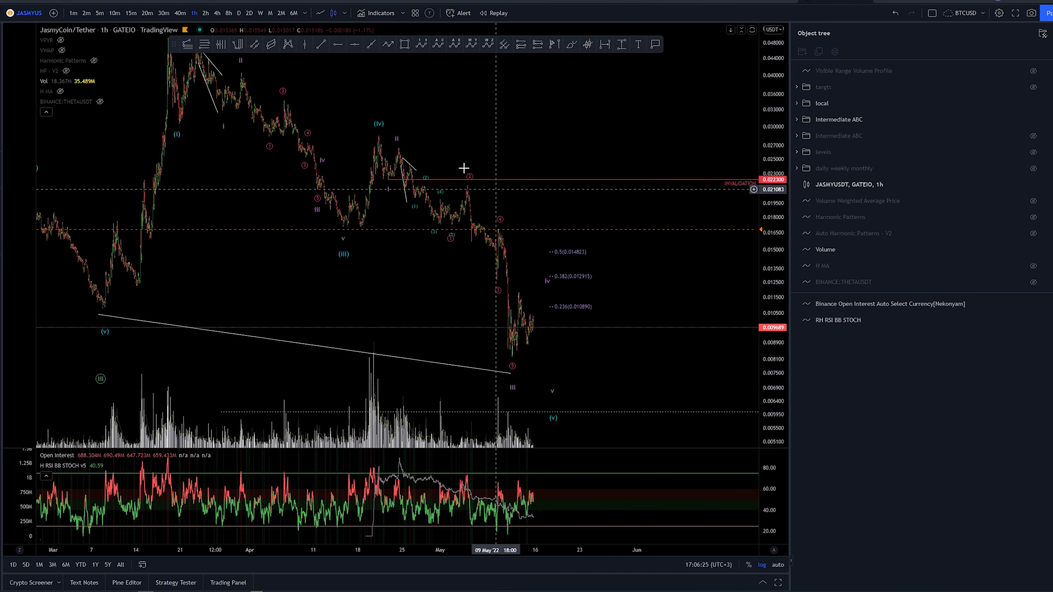
scroll(636, 122, "right", 5)
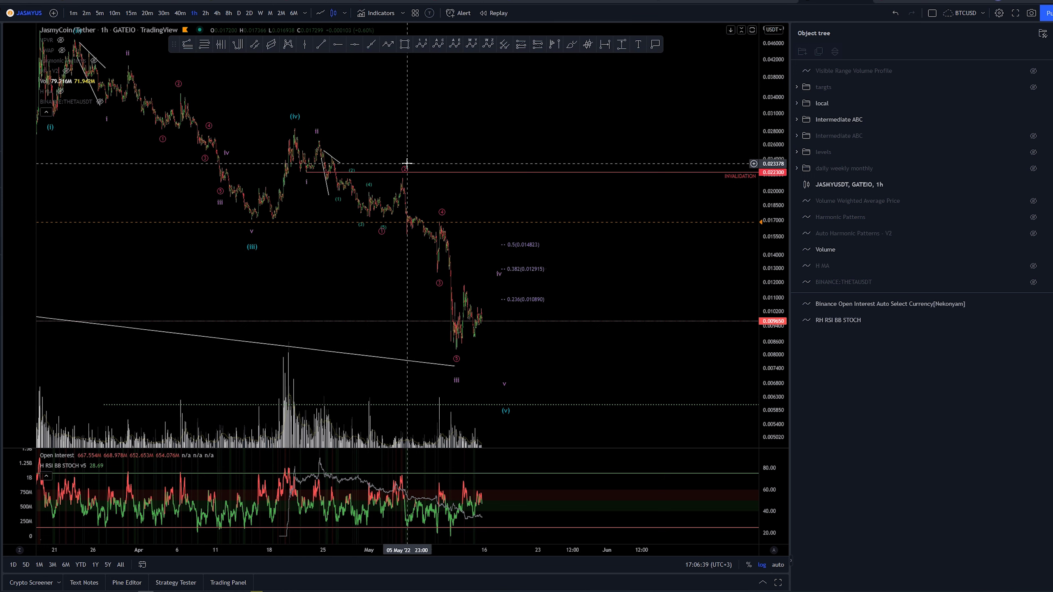
middle_click(368, 185)
left_click_drag(440, 123, 403, 136)
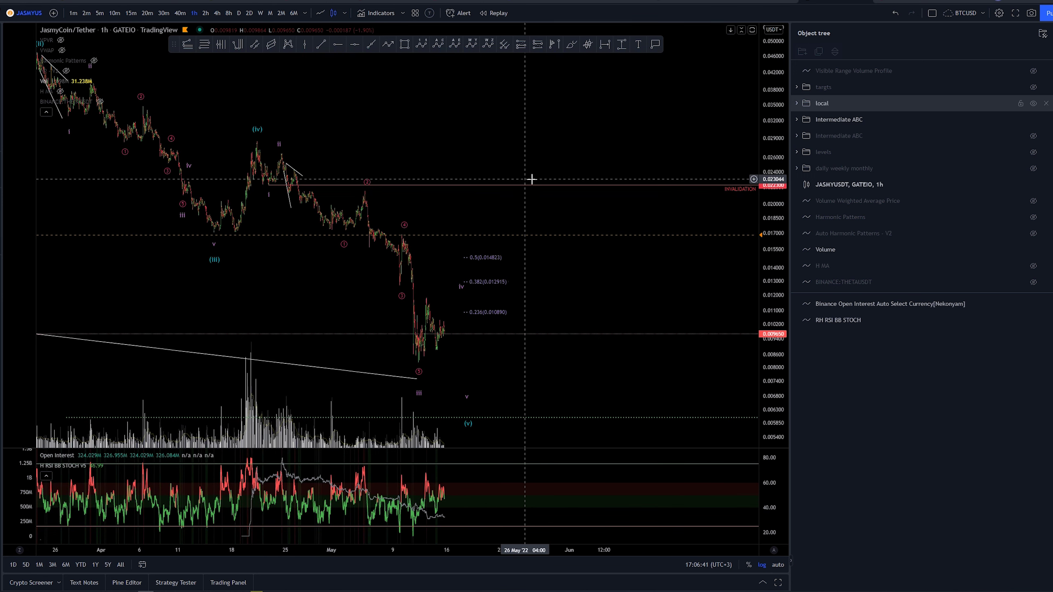
left_click_drag(532, 179, 602, 188)
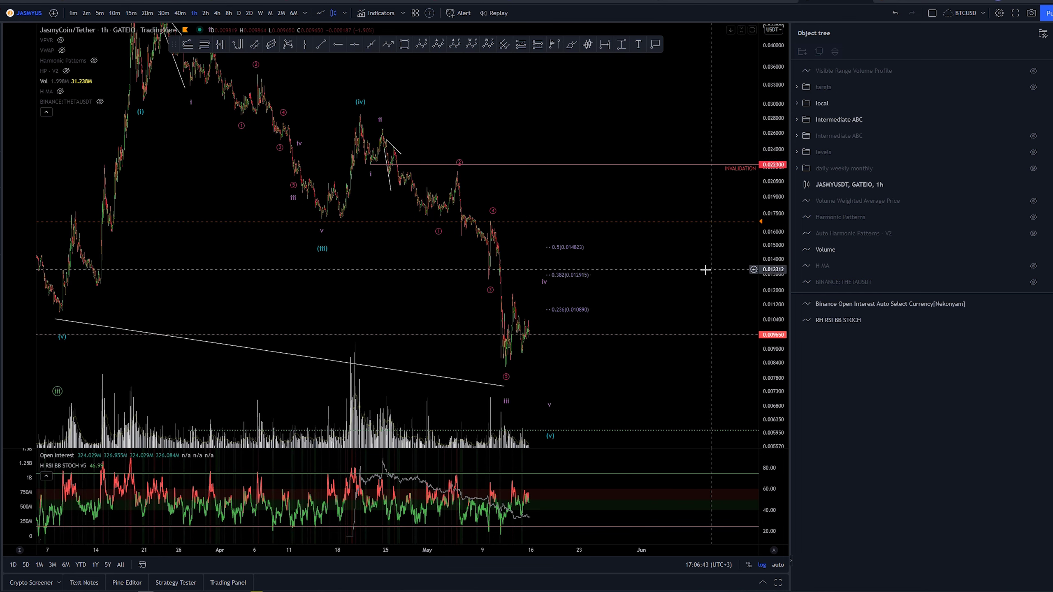
left_click_drag(684, 268, 660, 232)
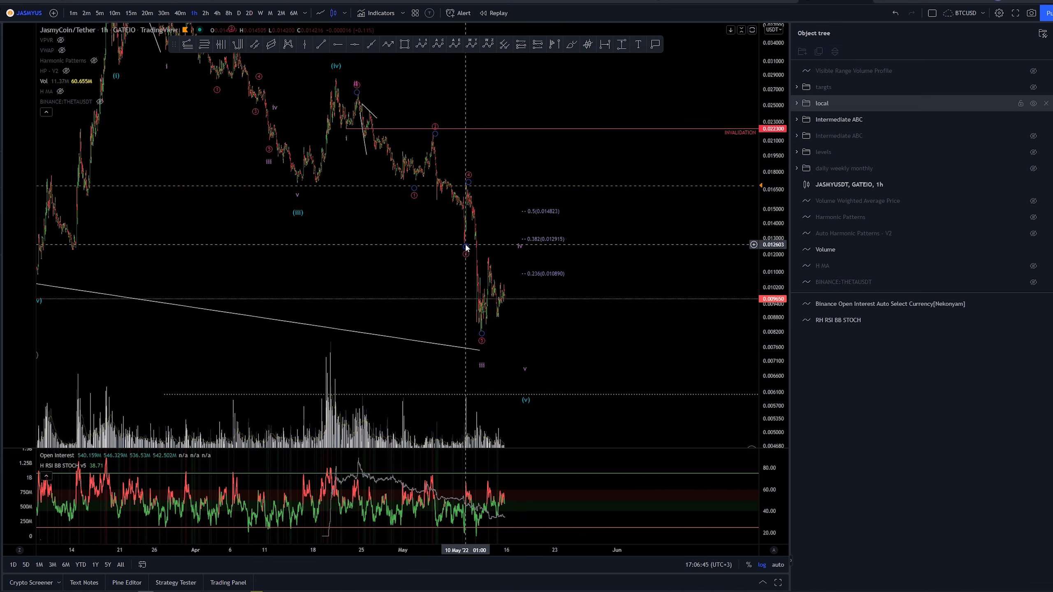
left_click_drag(677, 238, 673, 263)
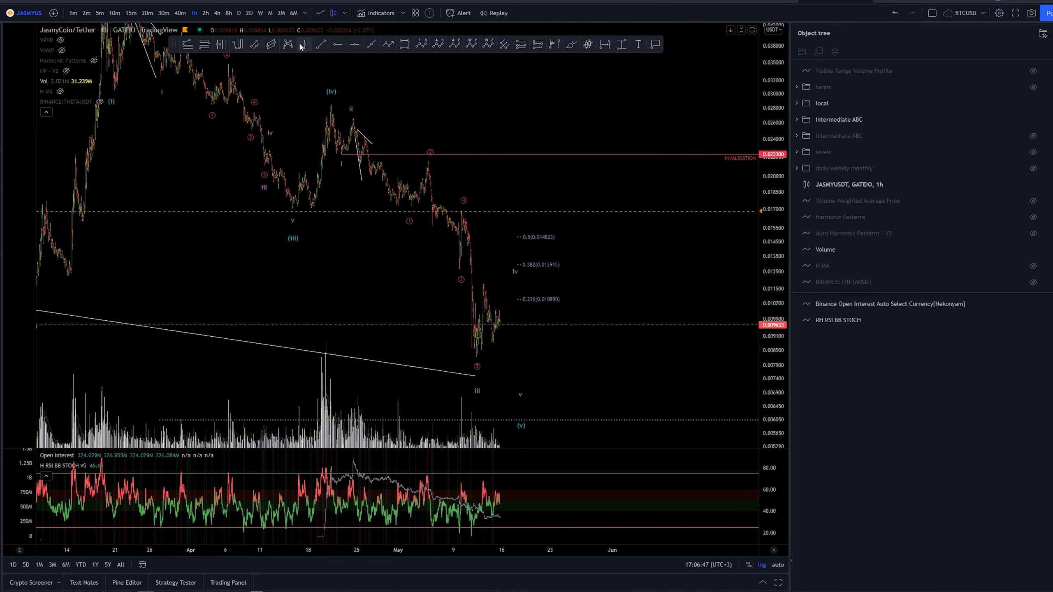
left_click(189, 47)
left_click(388, 118)
left_click(410, 204)
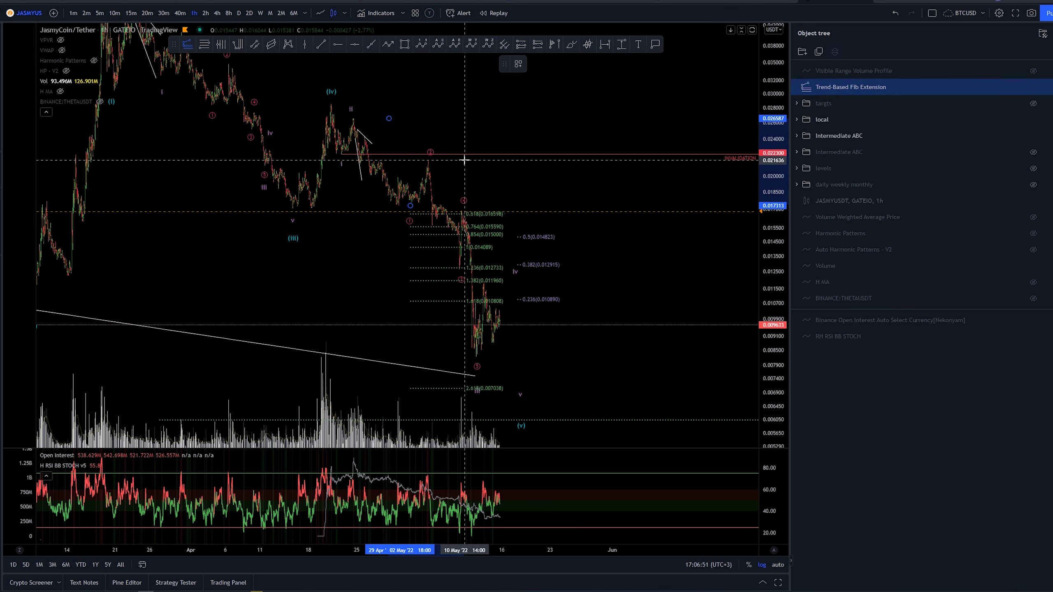
key("Escape")
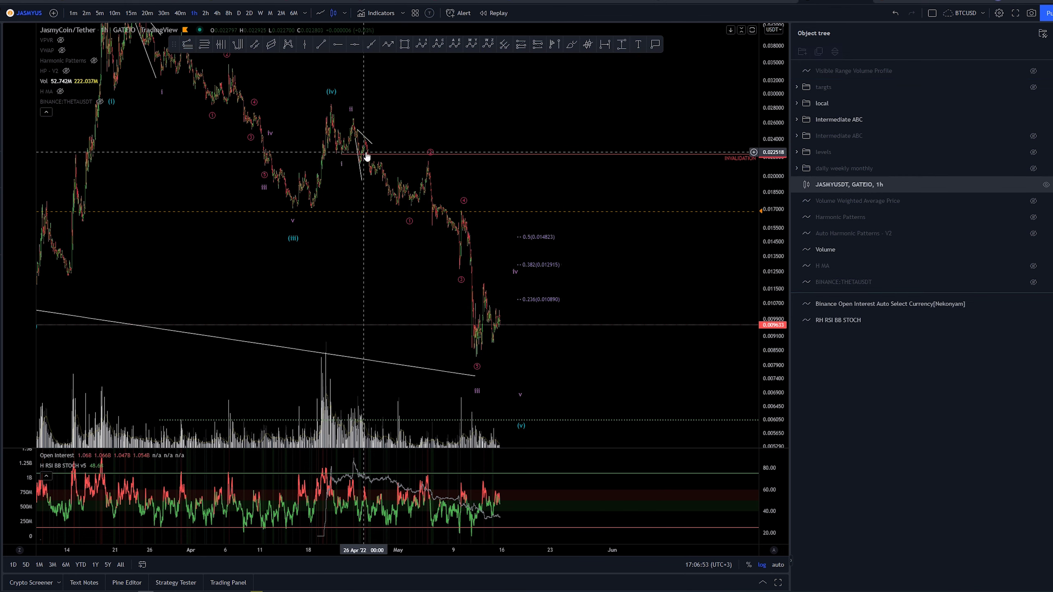
scroll(637, 199, "up", 3)
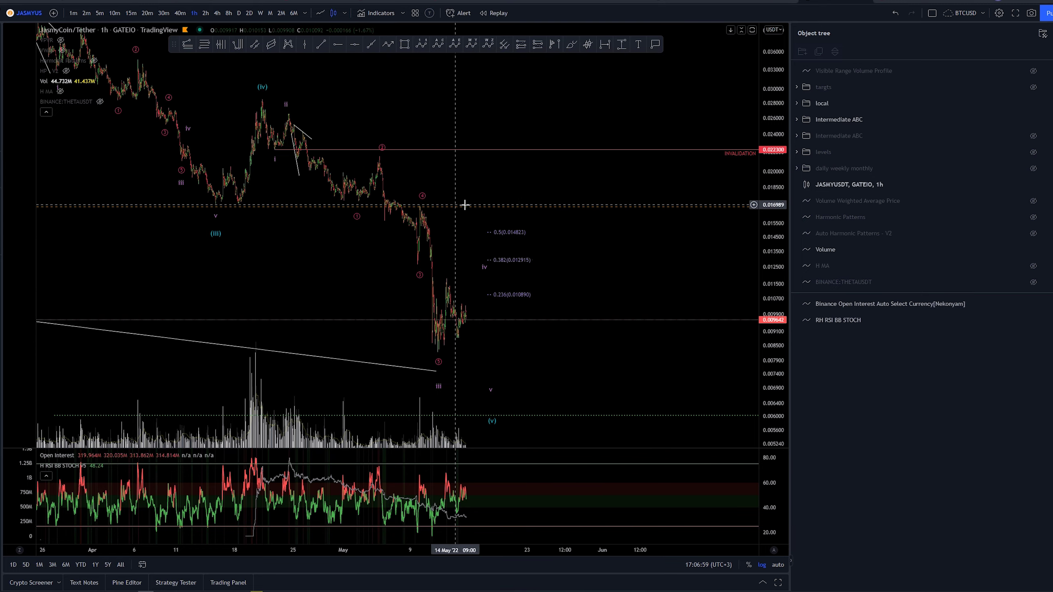
scroll(599, 171, "down", 3)
scroll(738, 278, "down", 2)
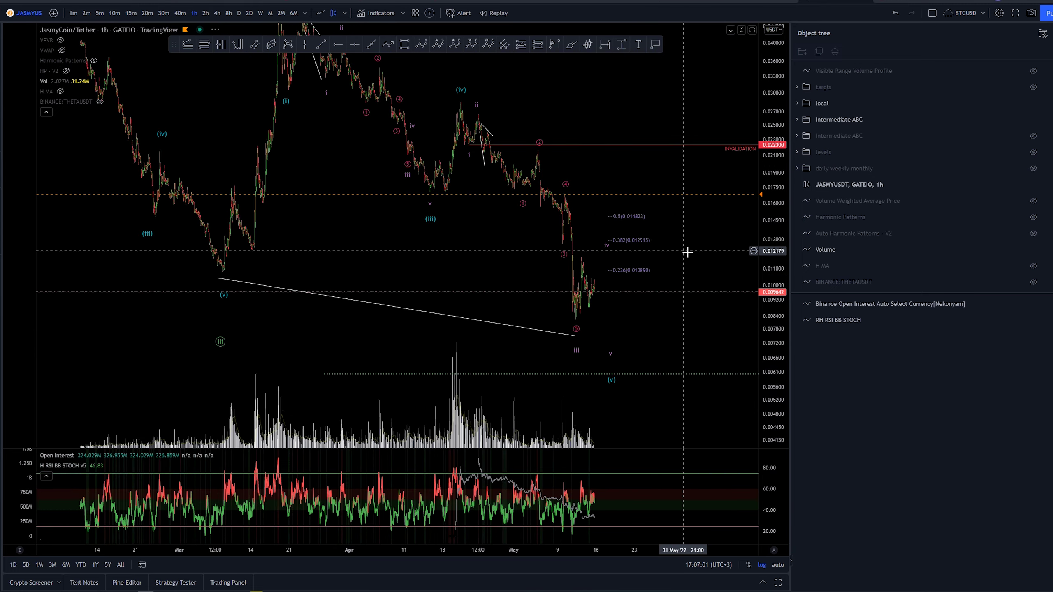
left_click_drag(686, 247, 608, 267)
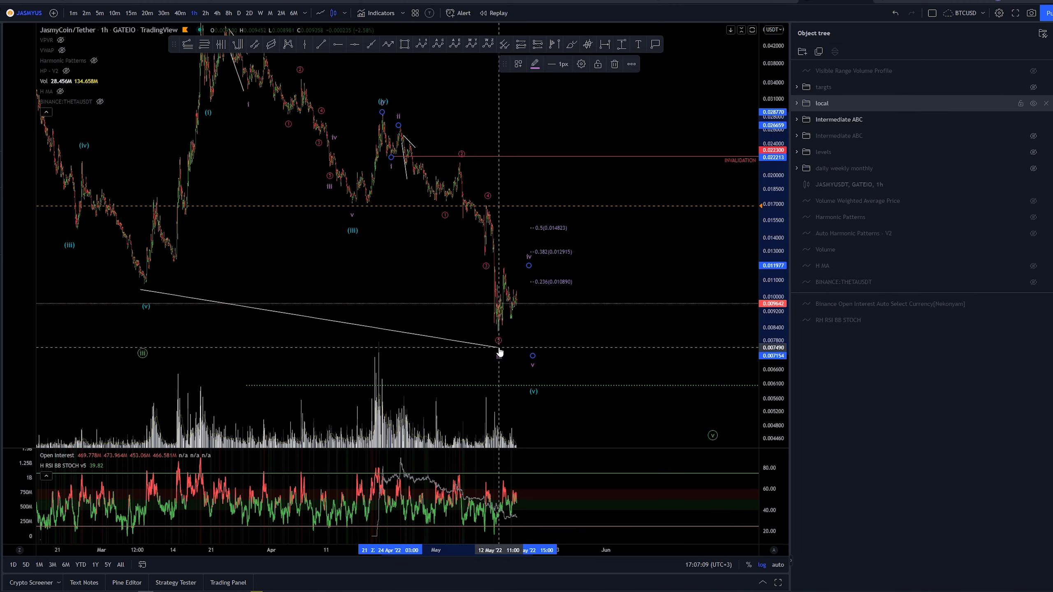
scroll(539, 307, "up", 2)
scroll(468, 346, "up", 2)
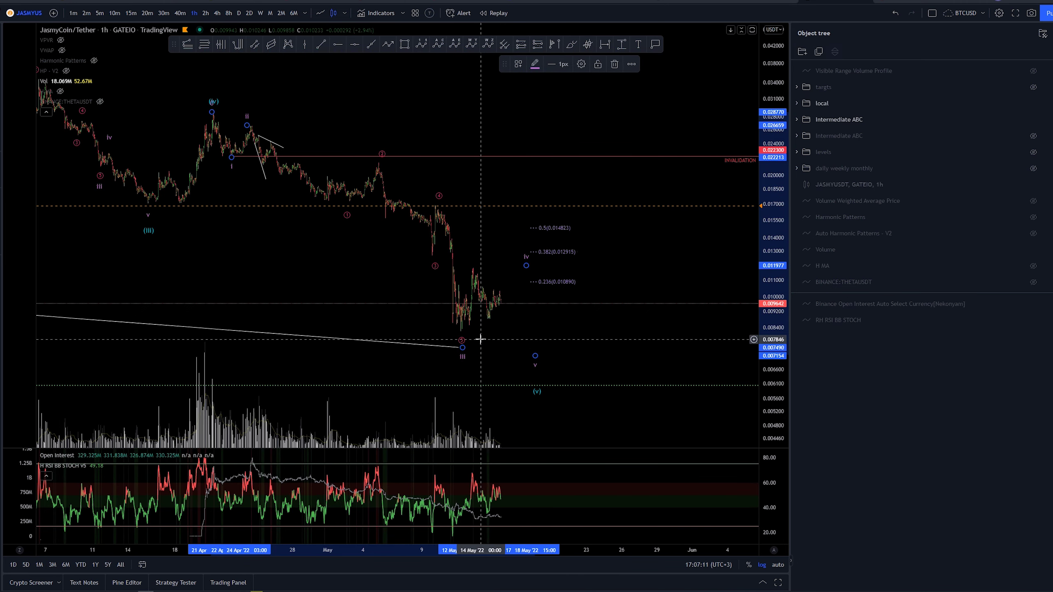
scroll(480, 340, "up", 2)
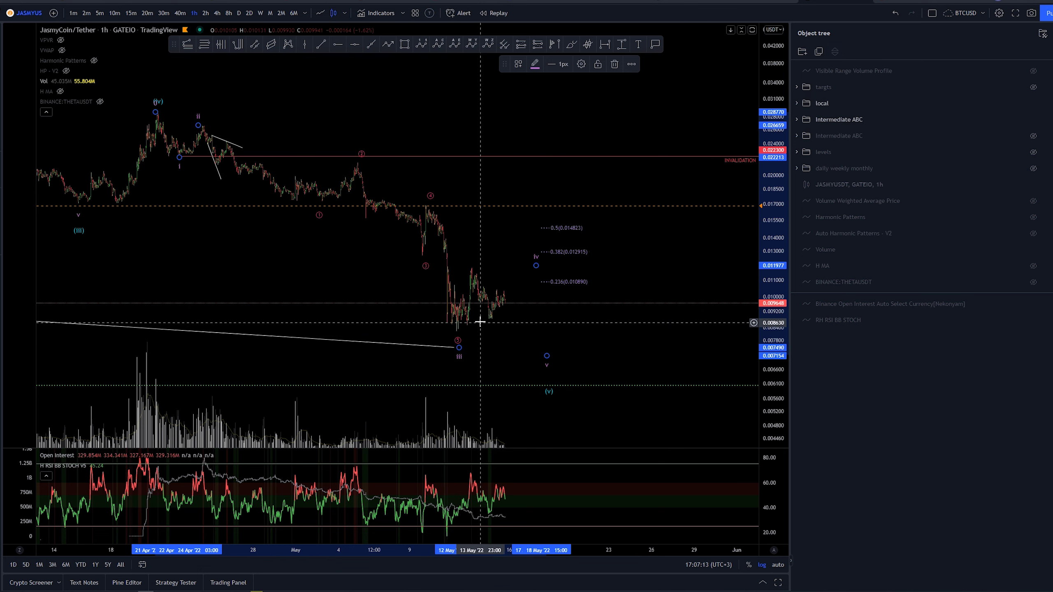
scroll(497, 269, "down", 3)
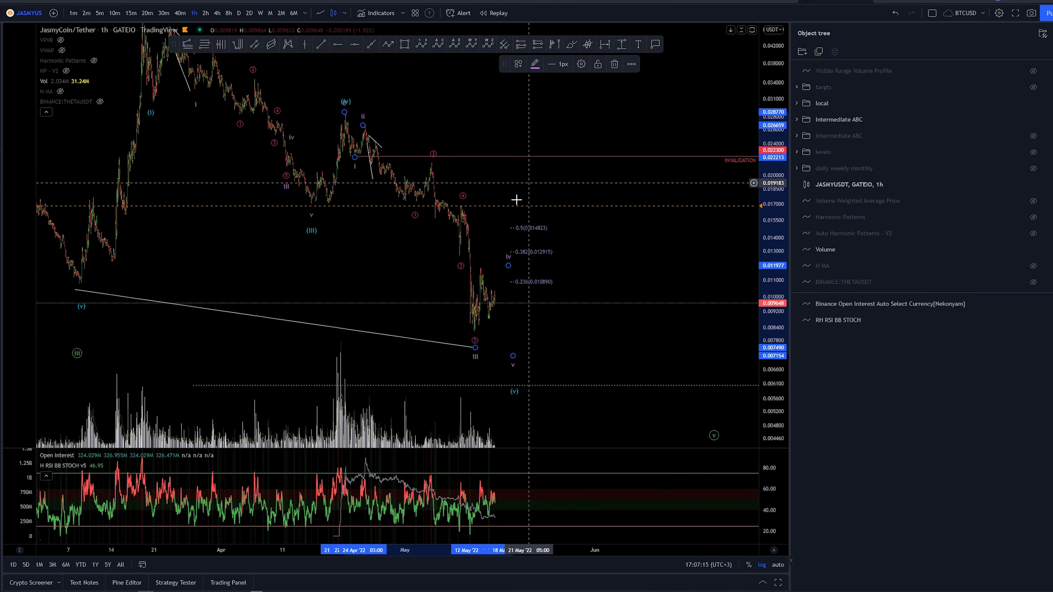
left_click(582, 301)
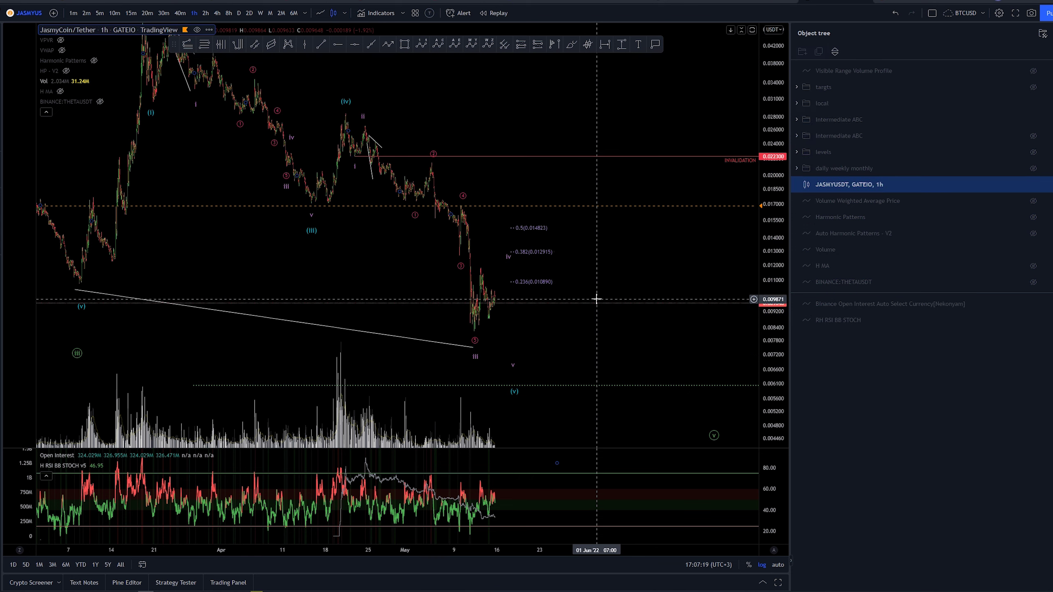
left_click(561, 301, "shift")
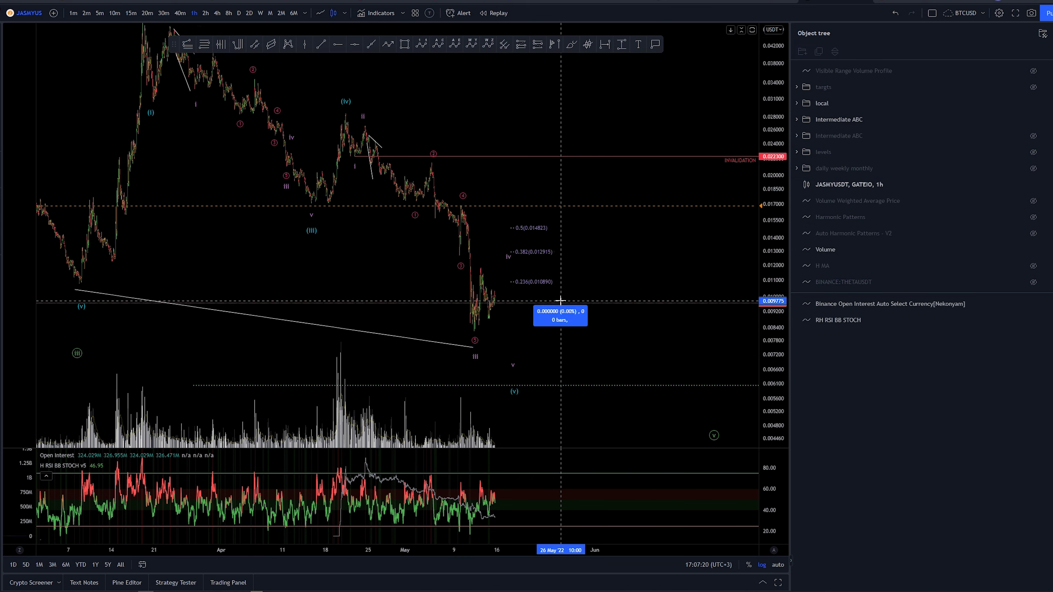
left_click(612, 154)
left_click(612, 160)
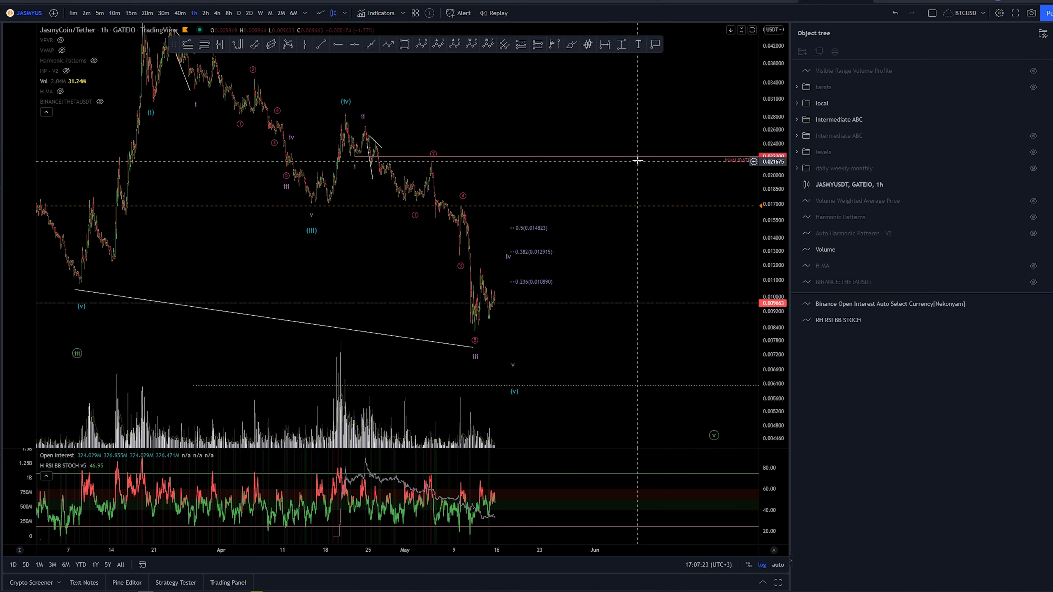
left_click_drag(627, 255, 731, 214)
scroll(578, 273, "up", 5)
scroll(650, 265, "up", 2)
scroll(680, 226, "up", 3)
left_click_drag(589, 248, 674, 234)
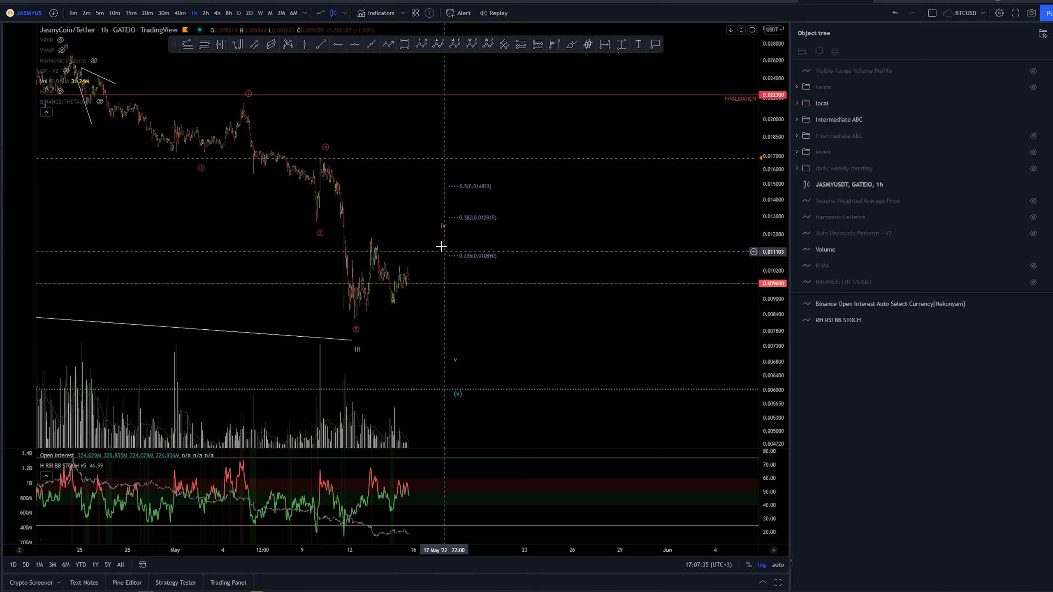
scroll(564, 211, "down", 2)
scroll(590, 224, "down", 2)
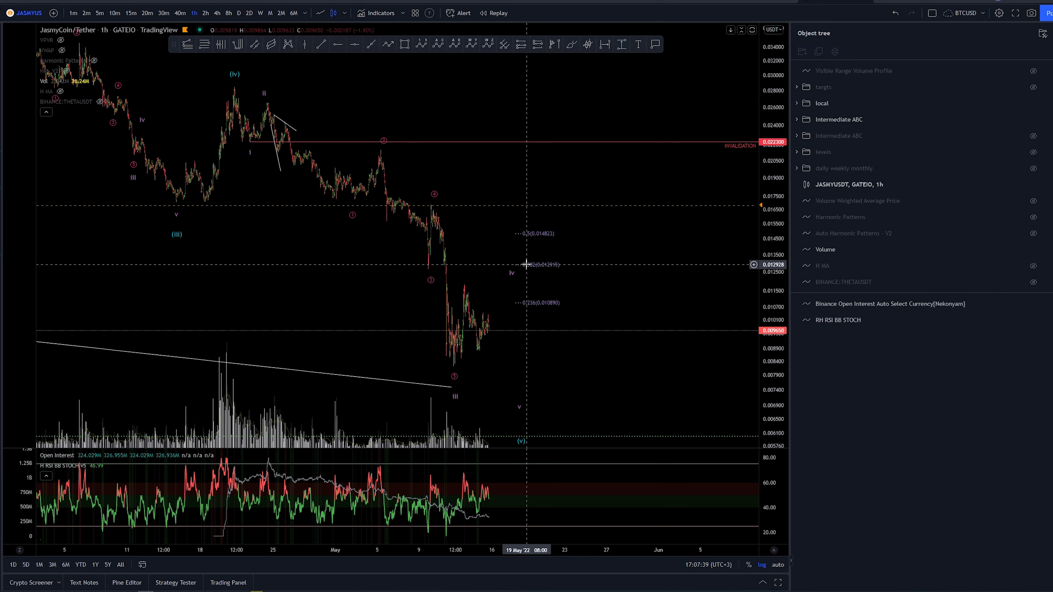
left_click_drag(659, 260, 713, 199)
scroll(512, 295, "up", 6)
left_click_drag(435, 306, 512, 316)
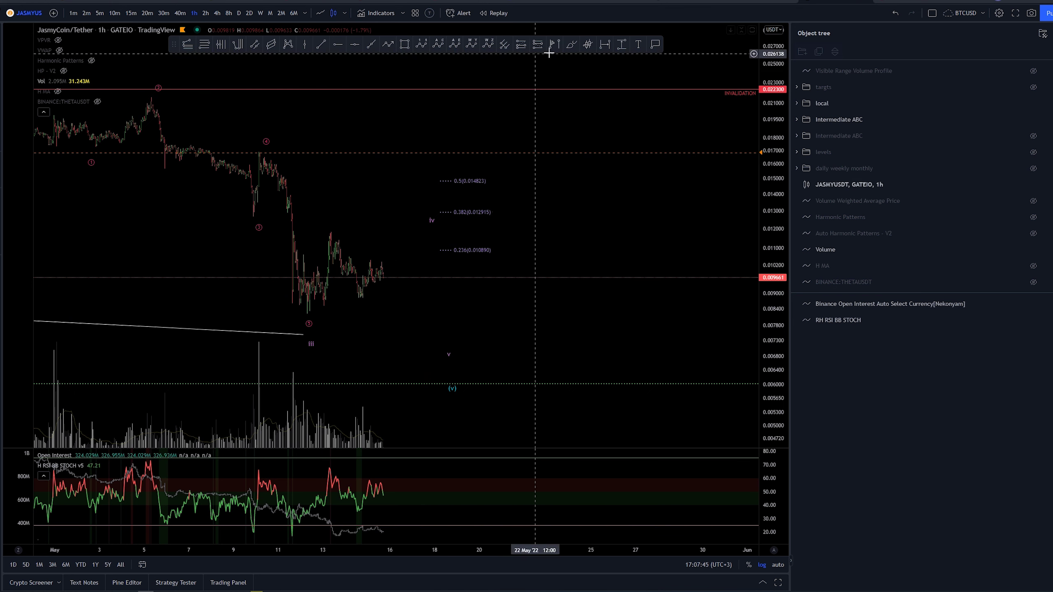
left_click(575, 47)
mouse_move(310, 311)
left_mouse_down()
mouse_move(329, 231)
mouse_move(332, 248)
left_mouse_up()
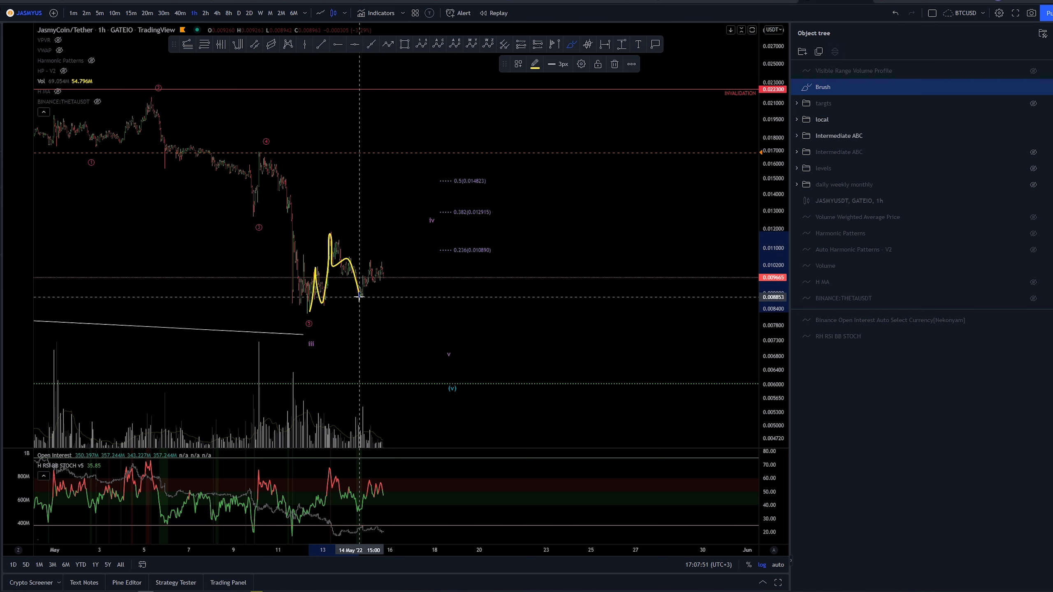
mouse_move(386, 259)
left_mouse_down()
mouse_move(410, 205)
mouse_move(487, 207)
mouse_move(411, 202)
left_mouse_up()
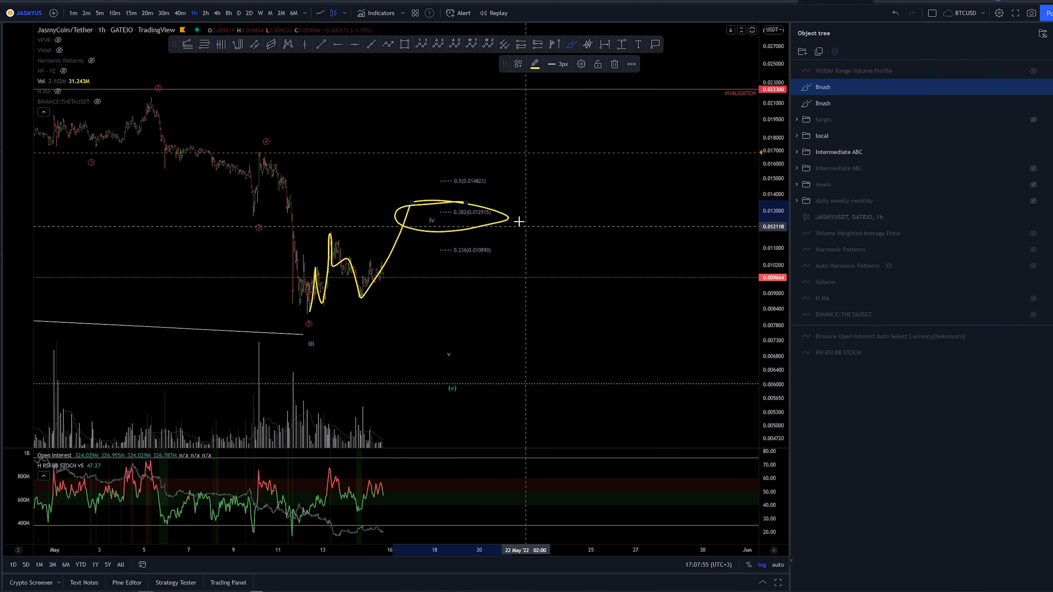
key("ctrl+z")
key("ctrl+z")
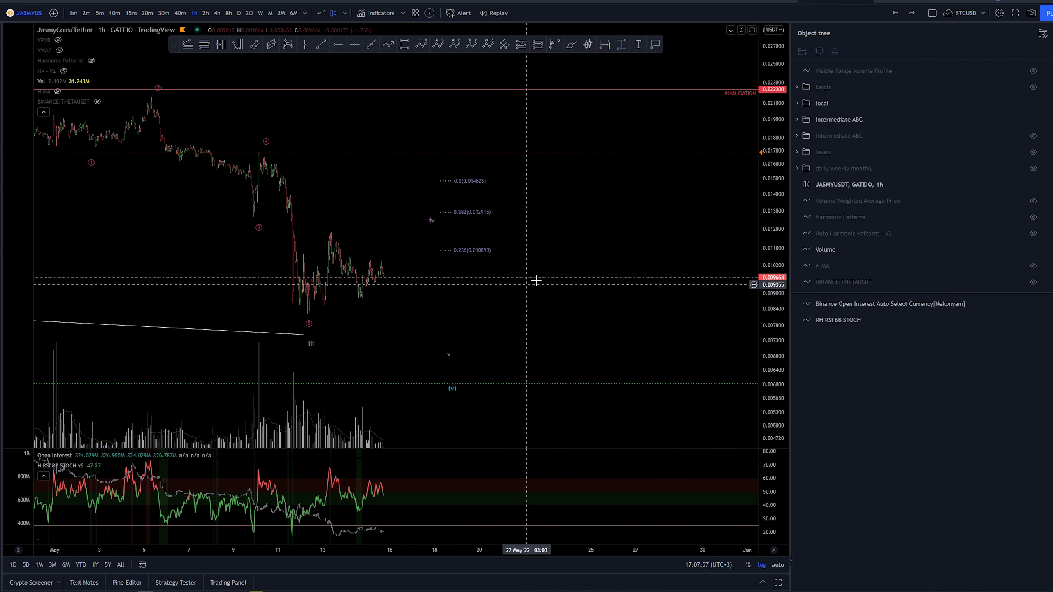
right_click(550, 272)
left_click(515, 306)
scroll(555, 306, "down", 5)
mouse_move(666, 325)
left_mouse_down()
mouse_move(635, 291)
mouse_move(642, 318)
mouse_move(590, 301)
left_mouse_up()
scroll(681, 292, "down", 4)
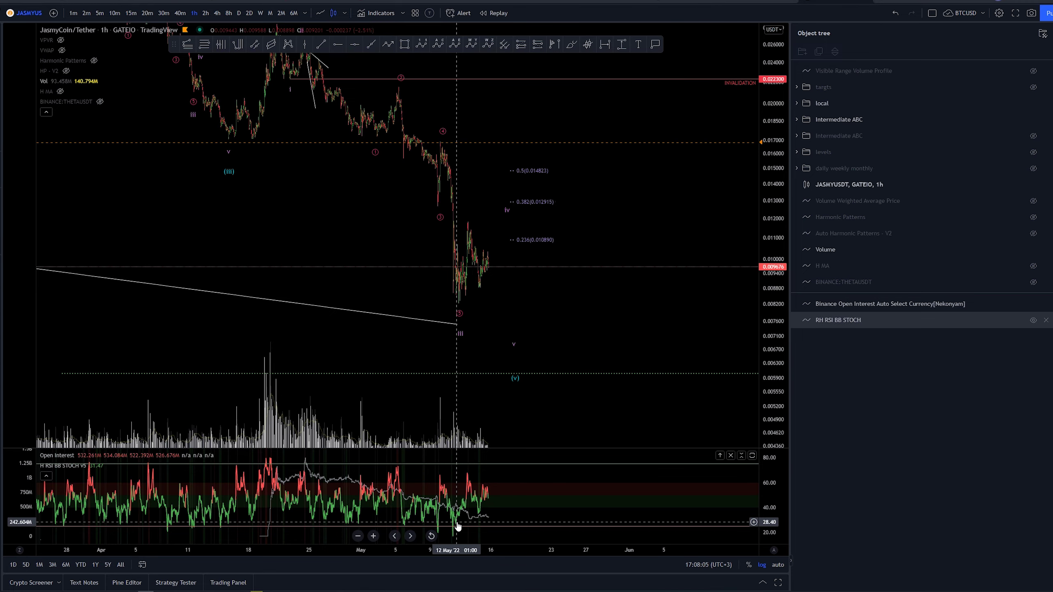
scroll(365, 294, "up", 6)
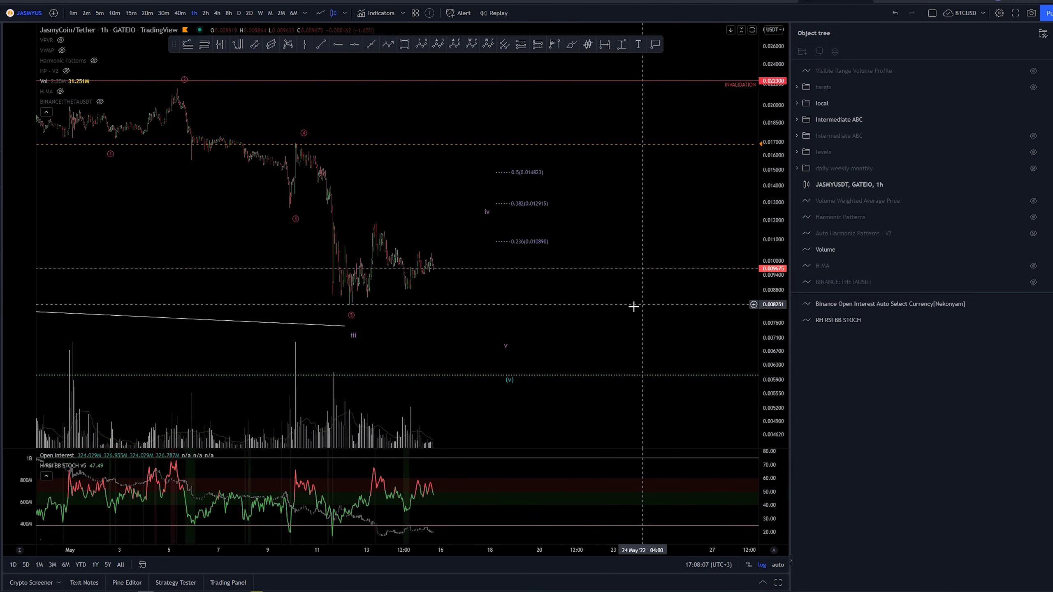
left_click_drag(468, 294, 553, 300)
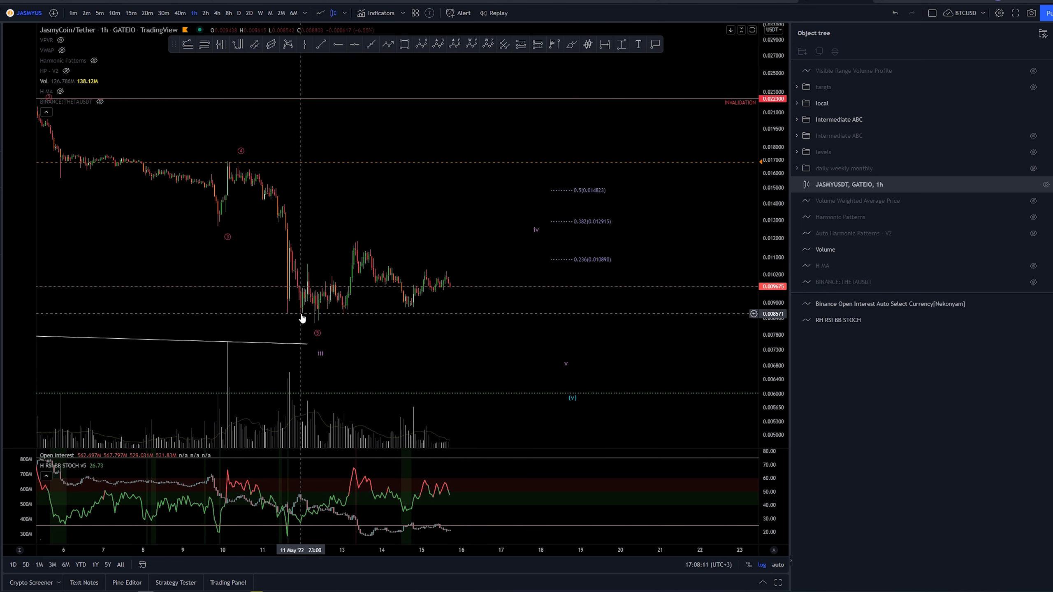
Step: Drag the Elliott count's wave iii point slightly up-left, deselect it, and zoom into the mid-May candles
left_click(317, 332)
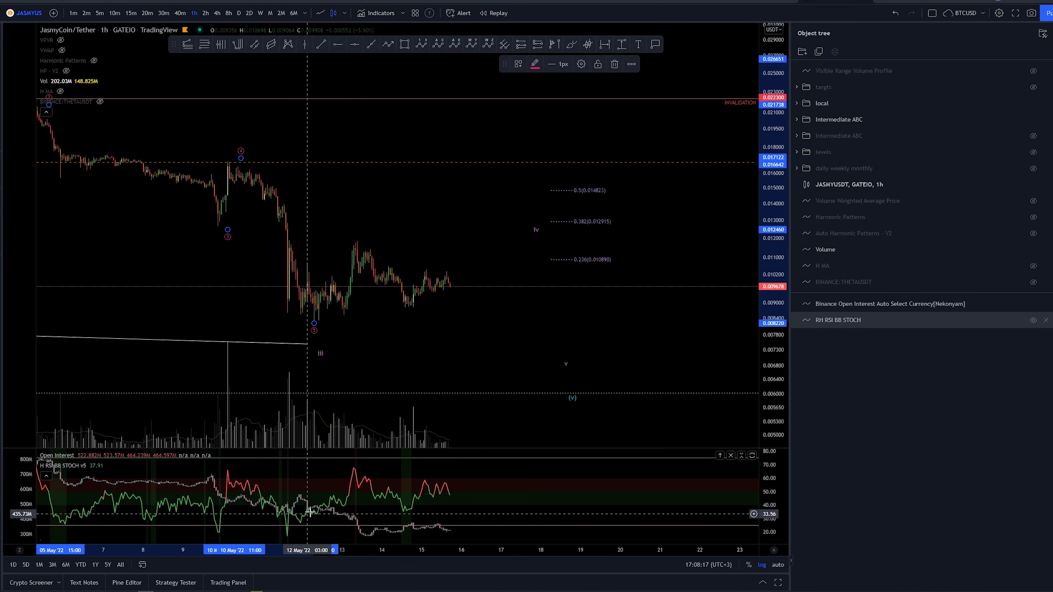
scroll(555, 344, "down", 4)
left_click(567, 343)
left_click_drag(567, 343, 545, 341)
left_click_drag(449, 352, 442, 347)
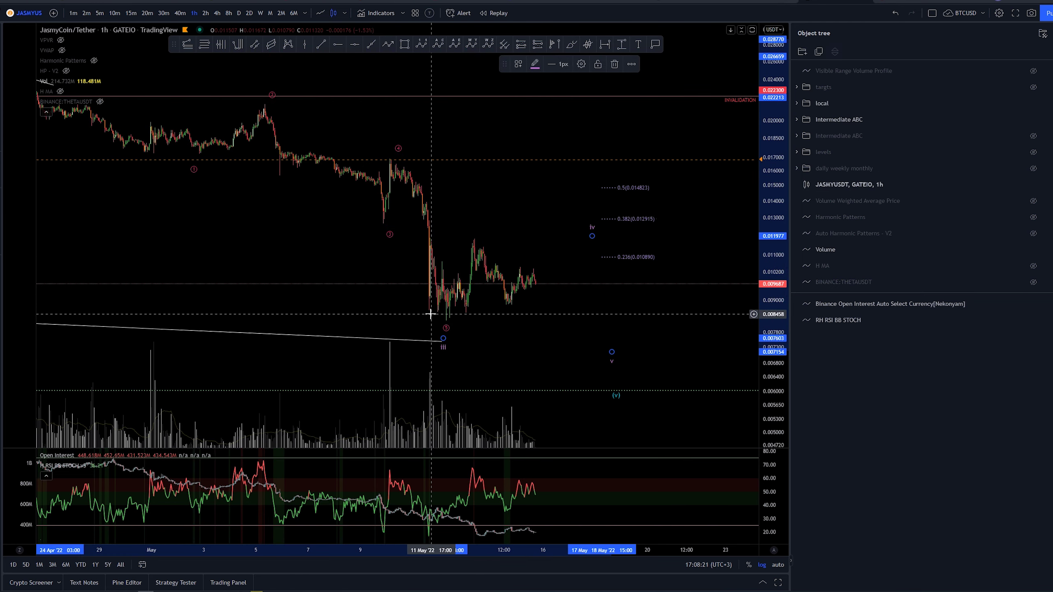
left_click(629, 348)
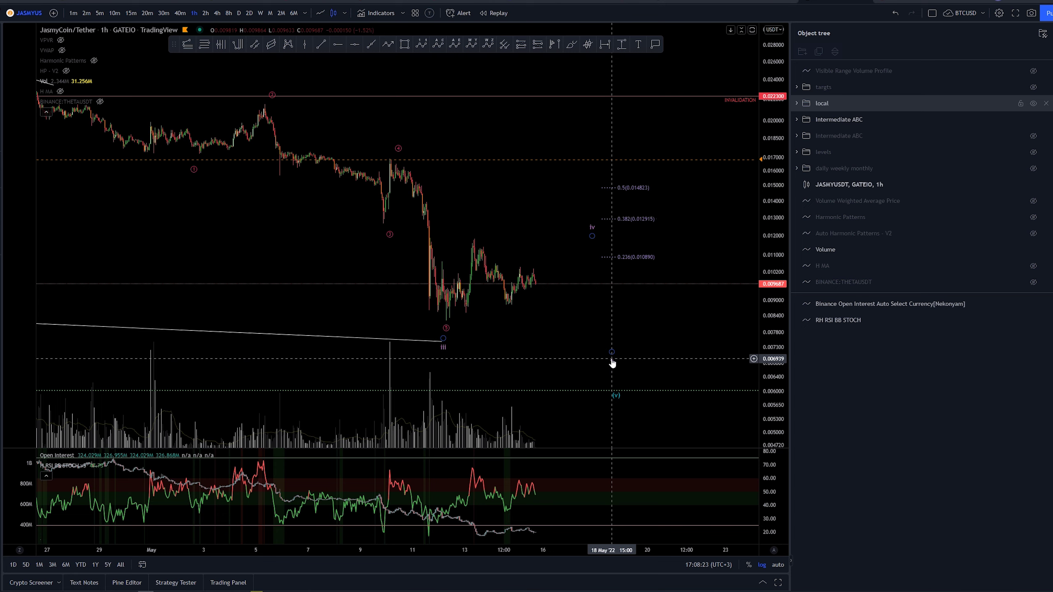
scroll(673, 344, "down", 5)
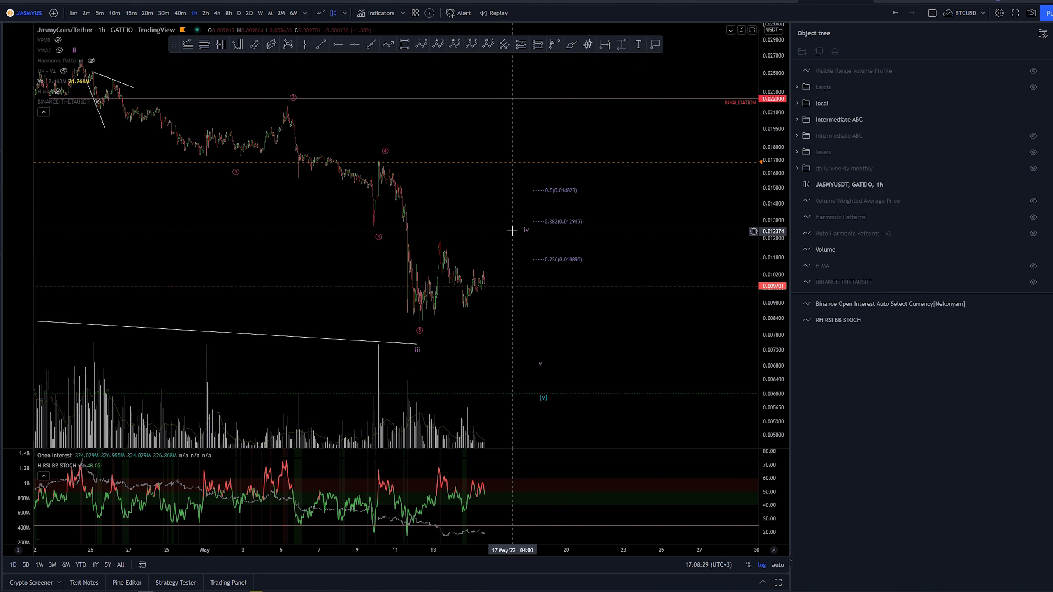
scroll(515, 281, "up", 3)
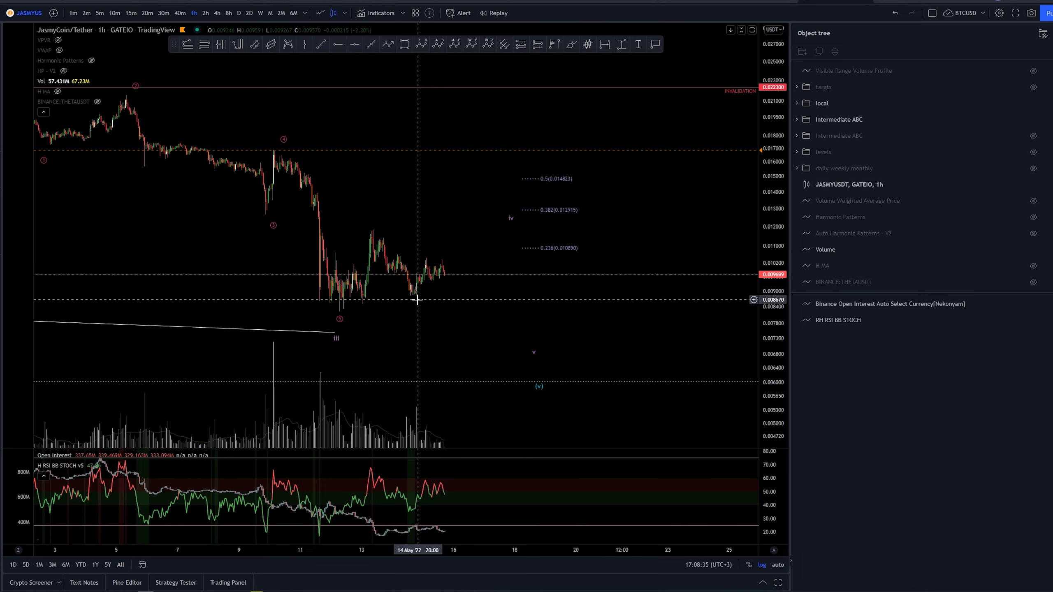
scroll(621, 328, "up", 3)
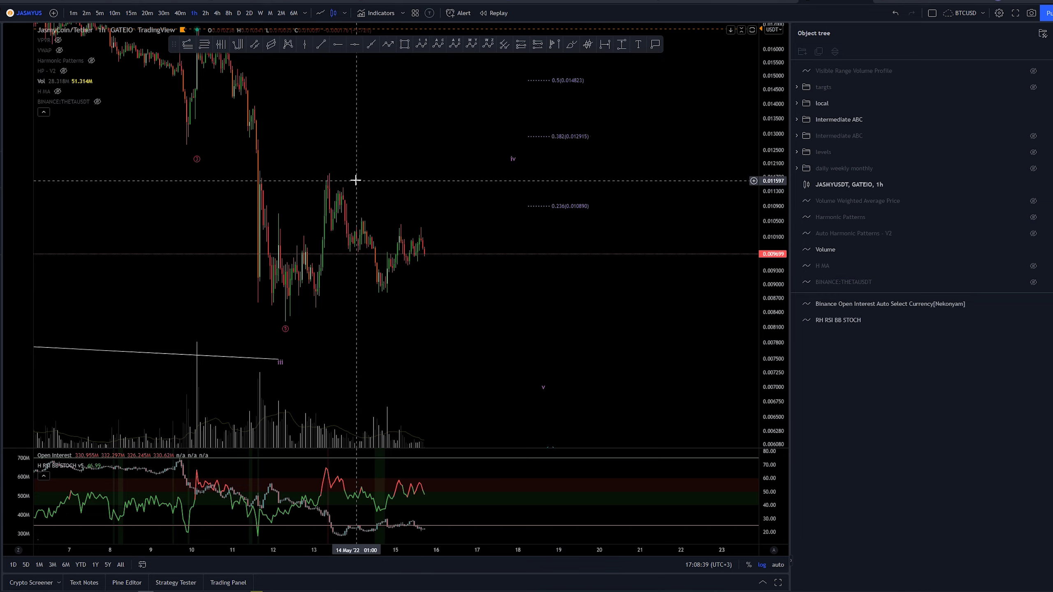
scroll(408, 173, "up", 3)
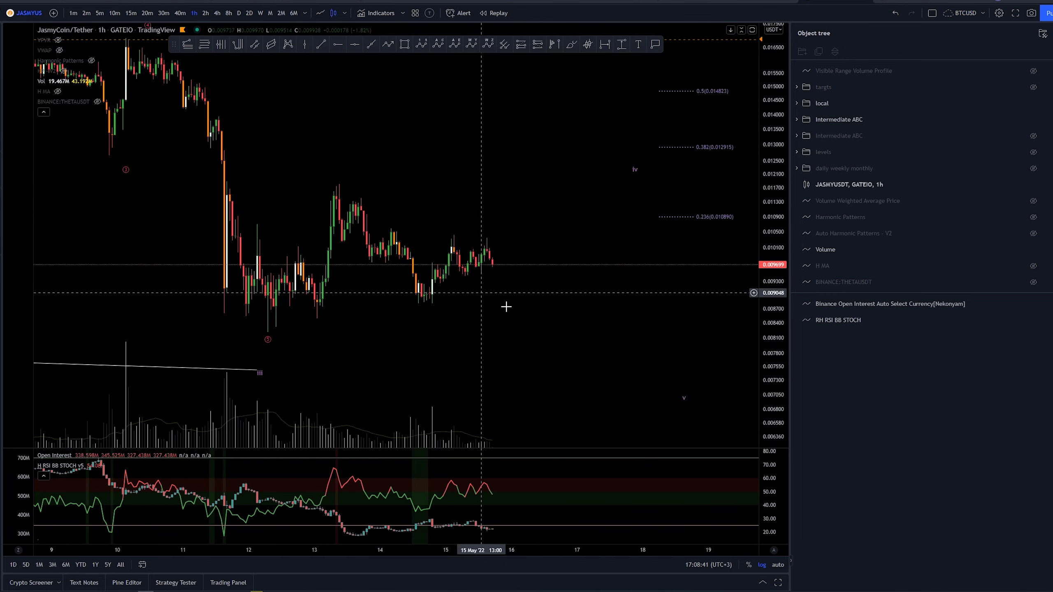
scroll(670, 353, "down", 3)
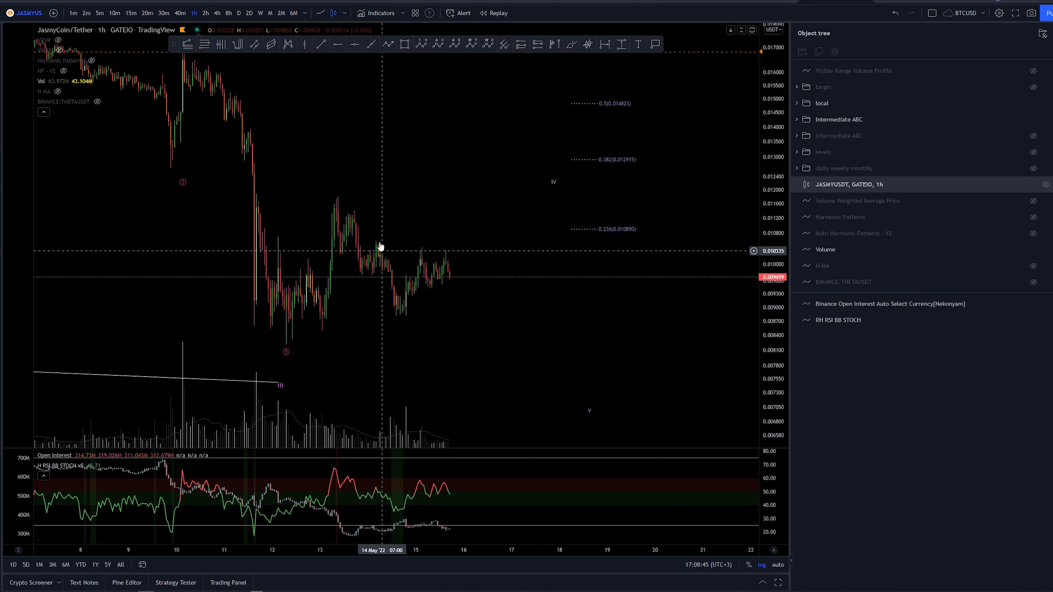
Step: Draw a trend-based Fib extension from the 13 May high showing only the 1 level, then delete it
left_click(183, 46)
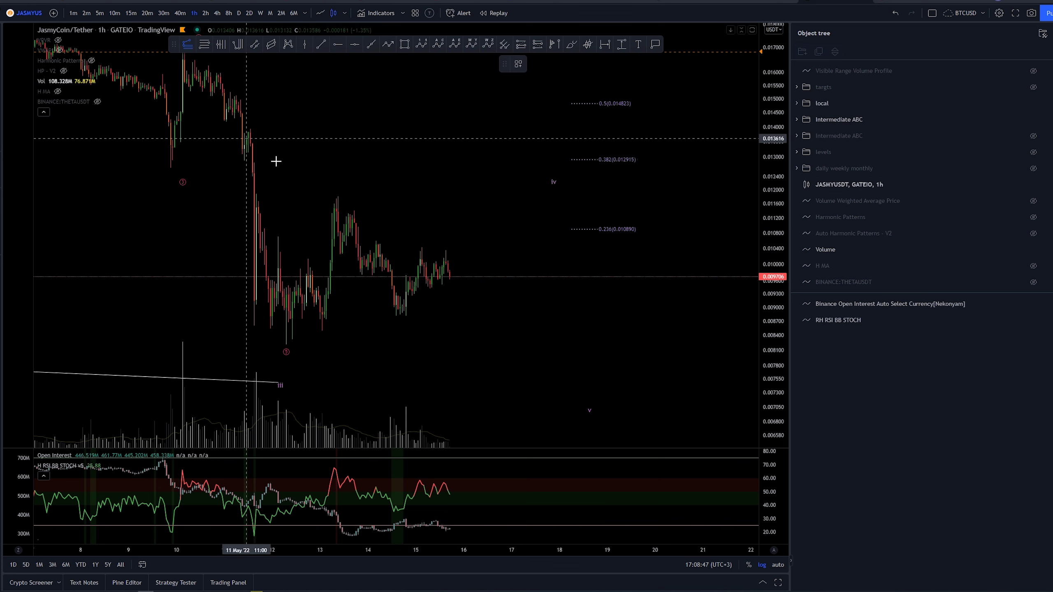
left_click(362, 211)
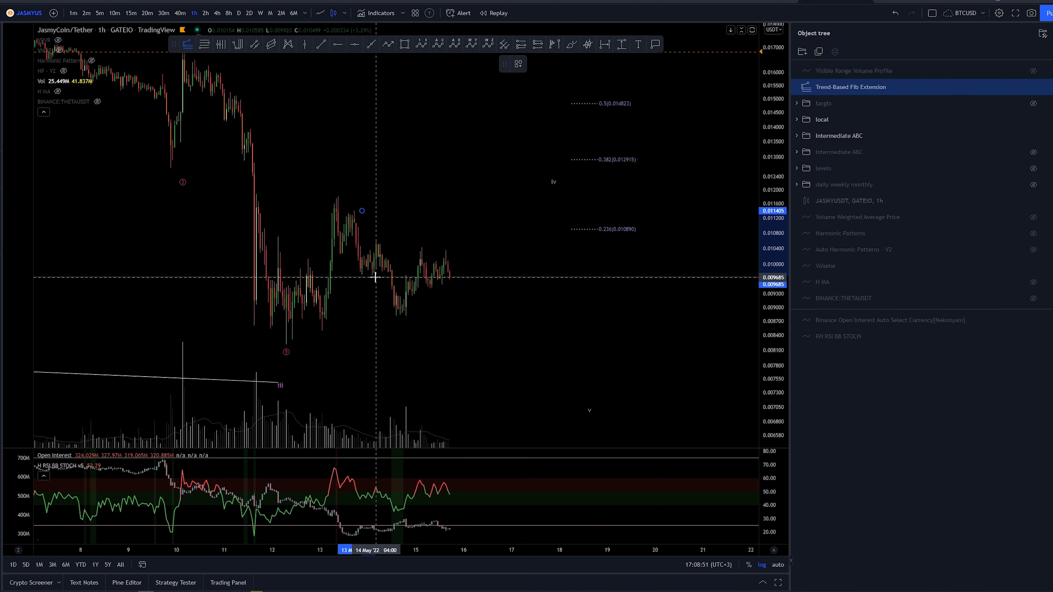
left_click(372, 274)
left_click(410, 241)
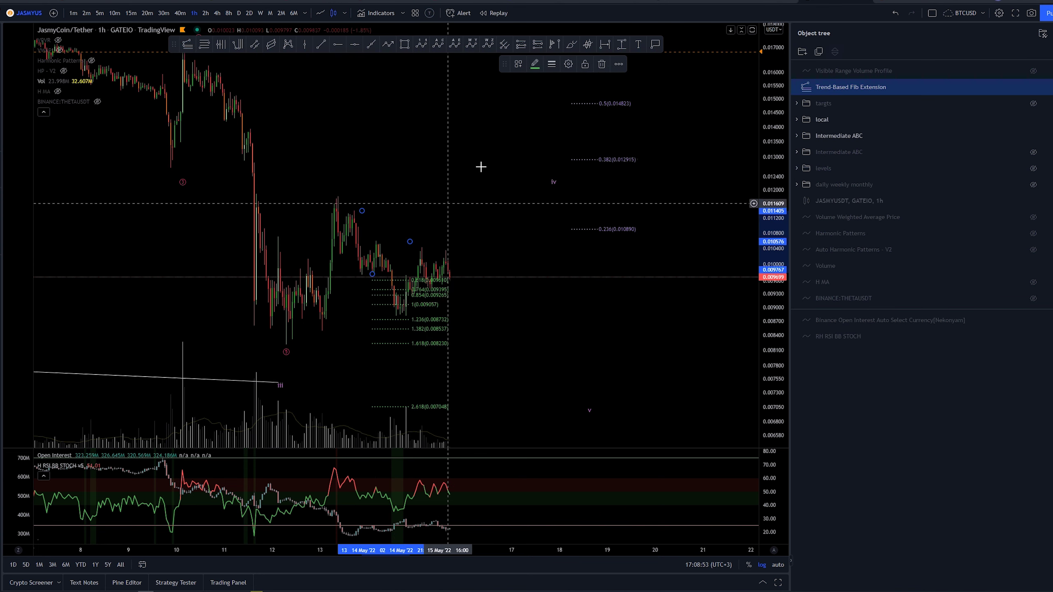
left_click(518, 63)
left_click(529, 116)
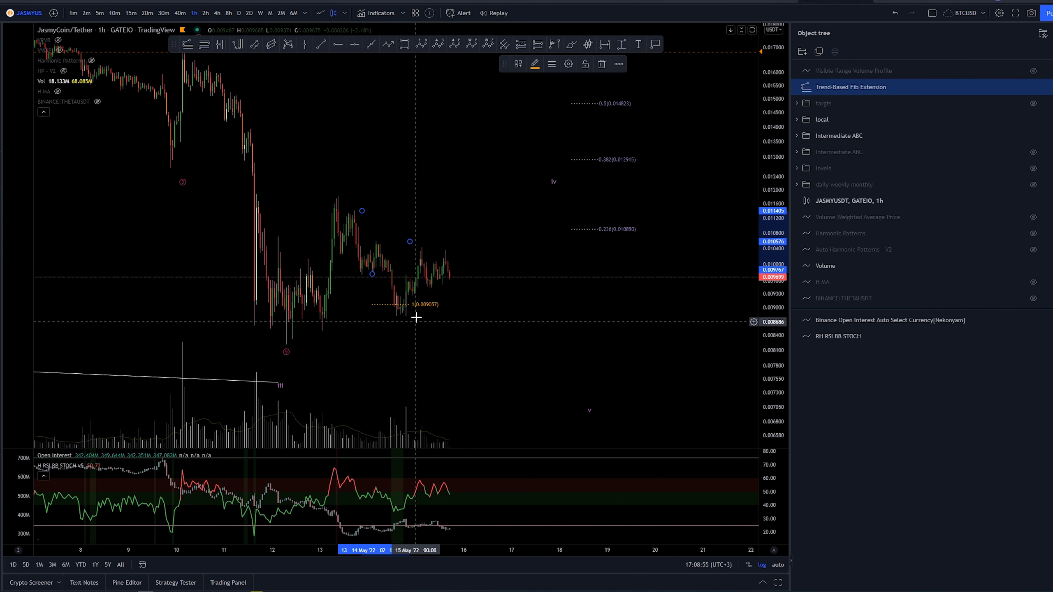
key("Delete")
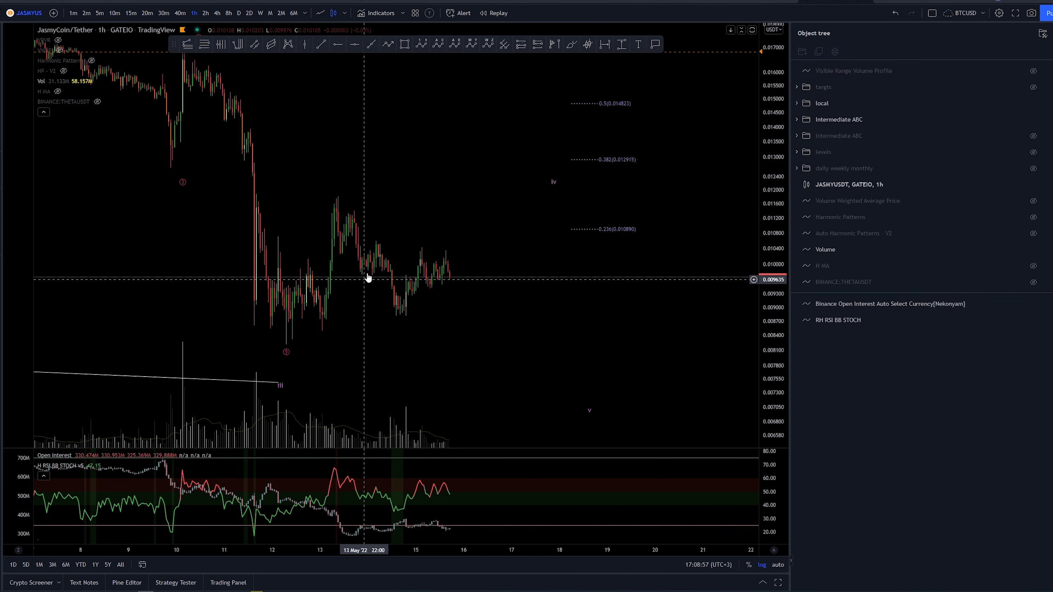
Step: Start another trend-based Fib extension from the swing low, then cancel it unfinished
left_click(187, 45)
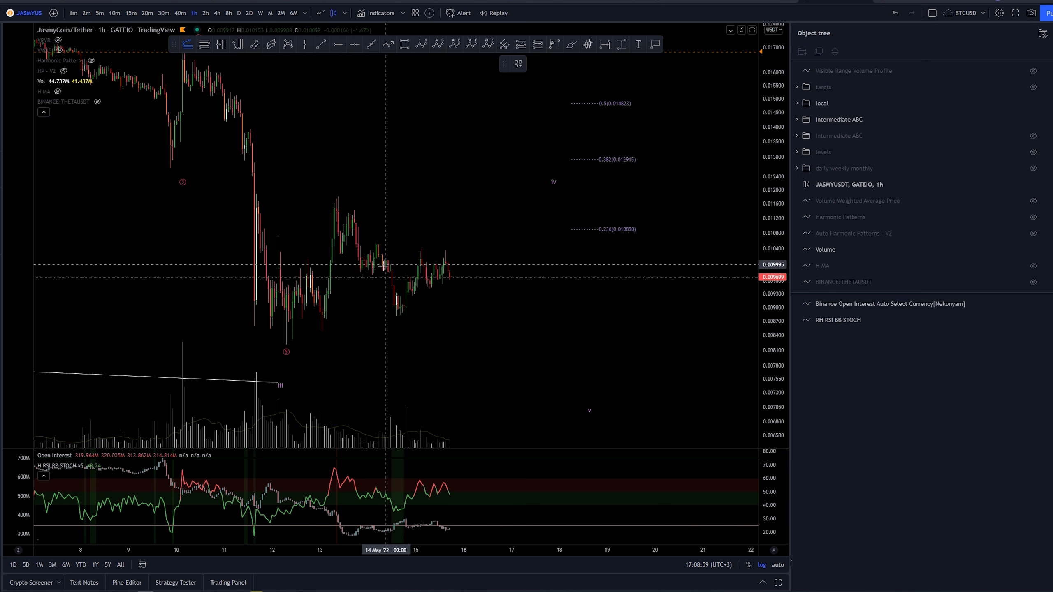
left_click(362, 275)
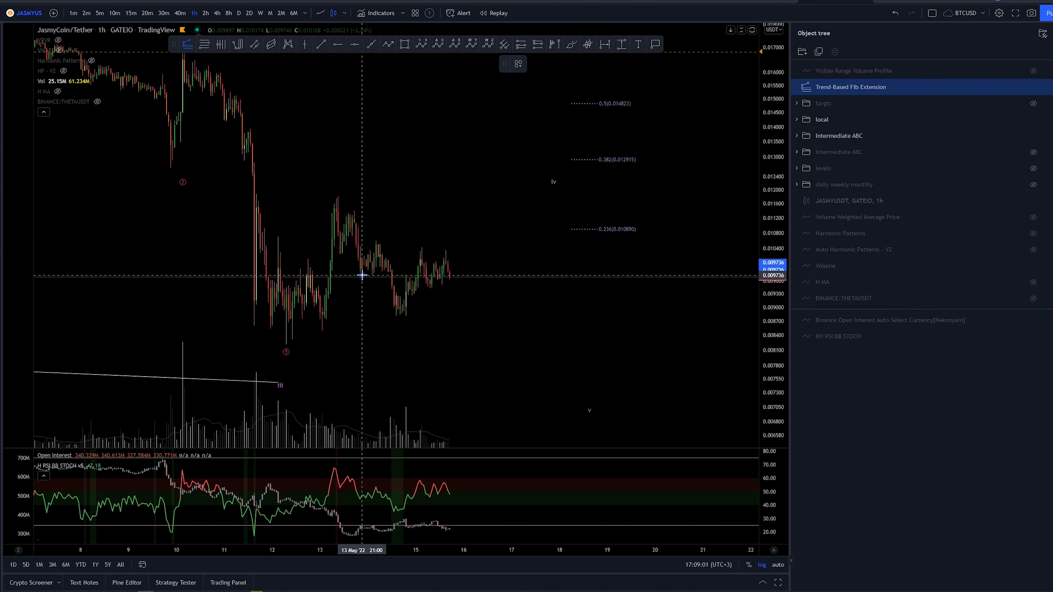
left_click(394, 240)
key("Escape")
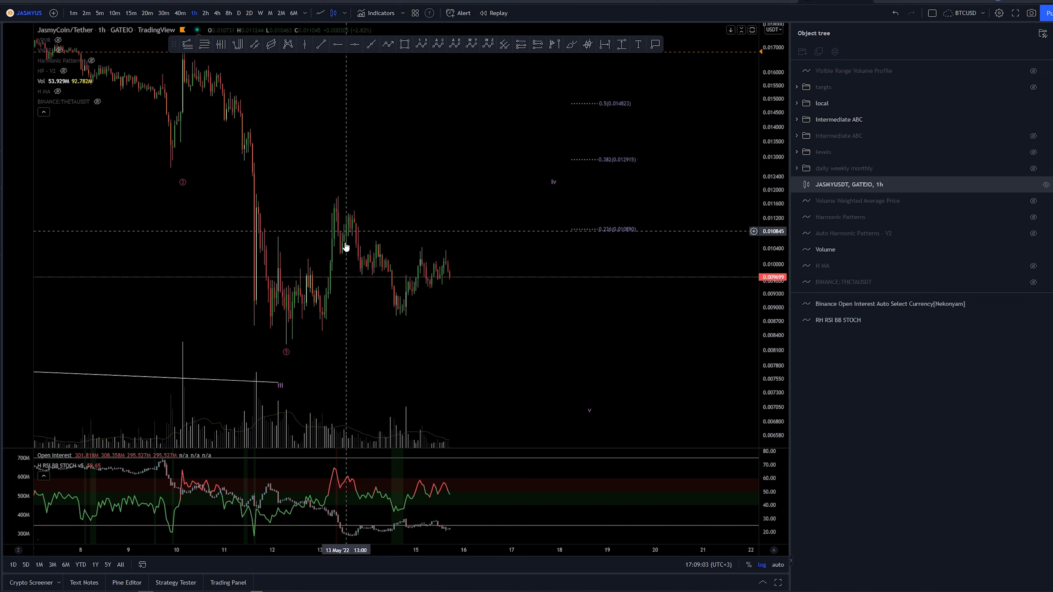
Step: Zoom out and rescale to fit the whole wave count since February in view
scroll(543, 371, "down", 4)
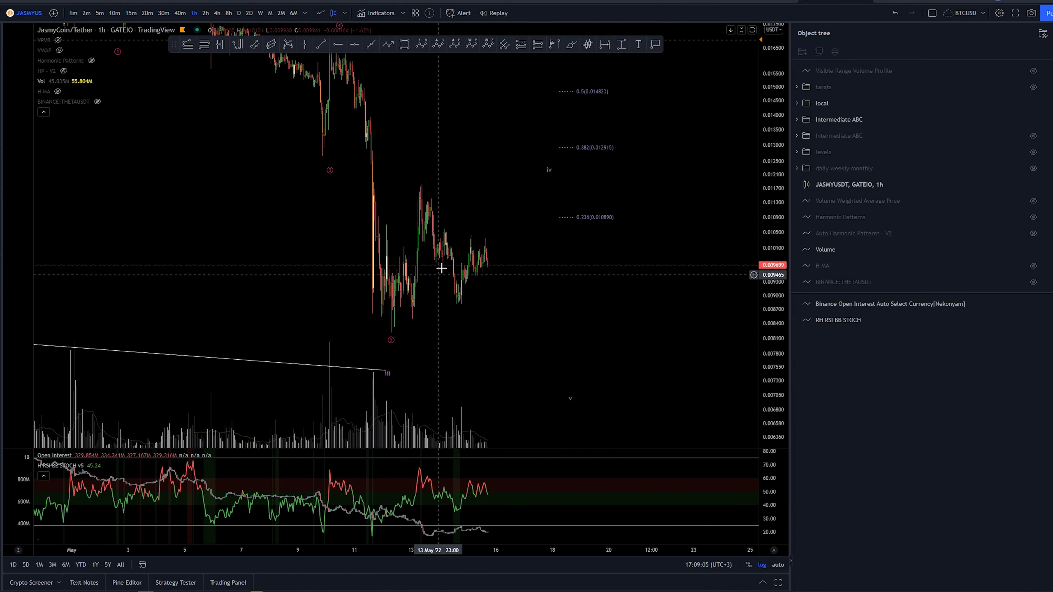
scroll(538, 290, "down", 3)
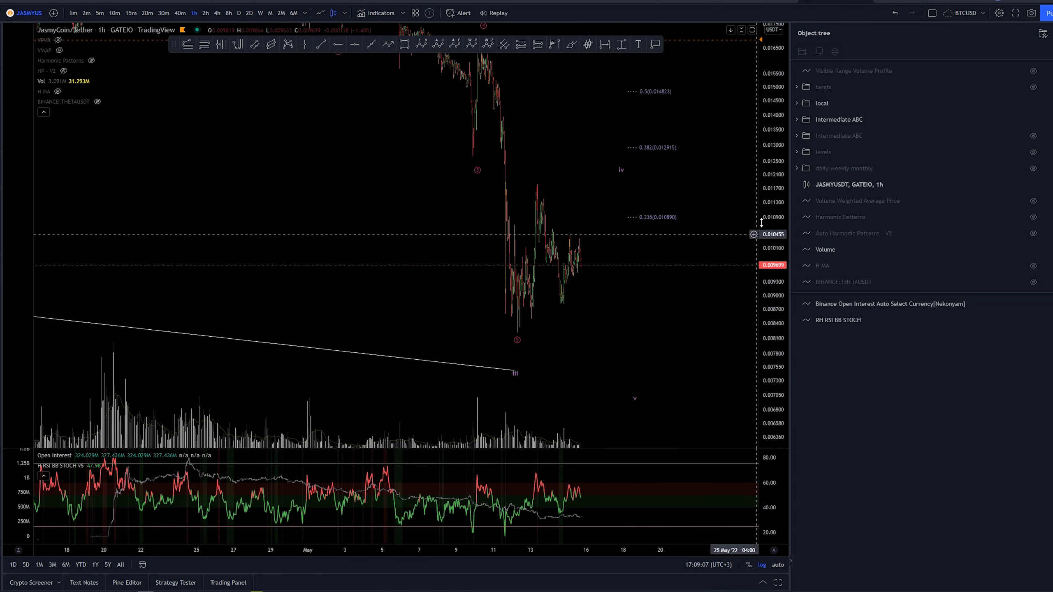
left_click_drag(675, 270, 577, 270)
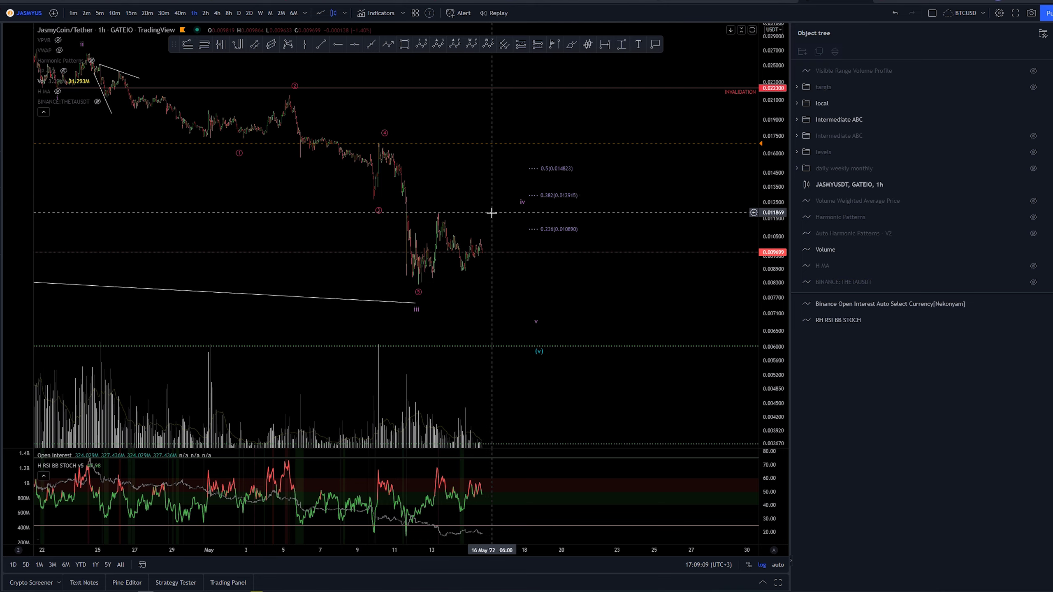
scroll(494, 213, "down", 4)
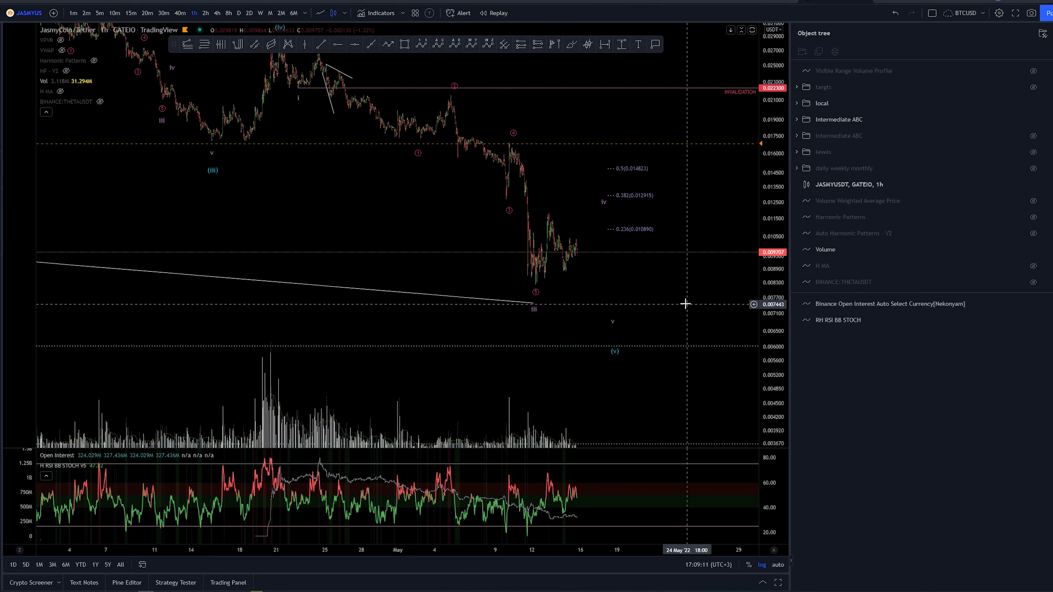
left_click_drag(686, 303, 616, 306)
scroll(613, 287, "down", 5)
left_click_drag(701, 296, 623, 311)
left_click_drag(779, 167, 776, 286)
scroll(730, 287, "down", 3)
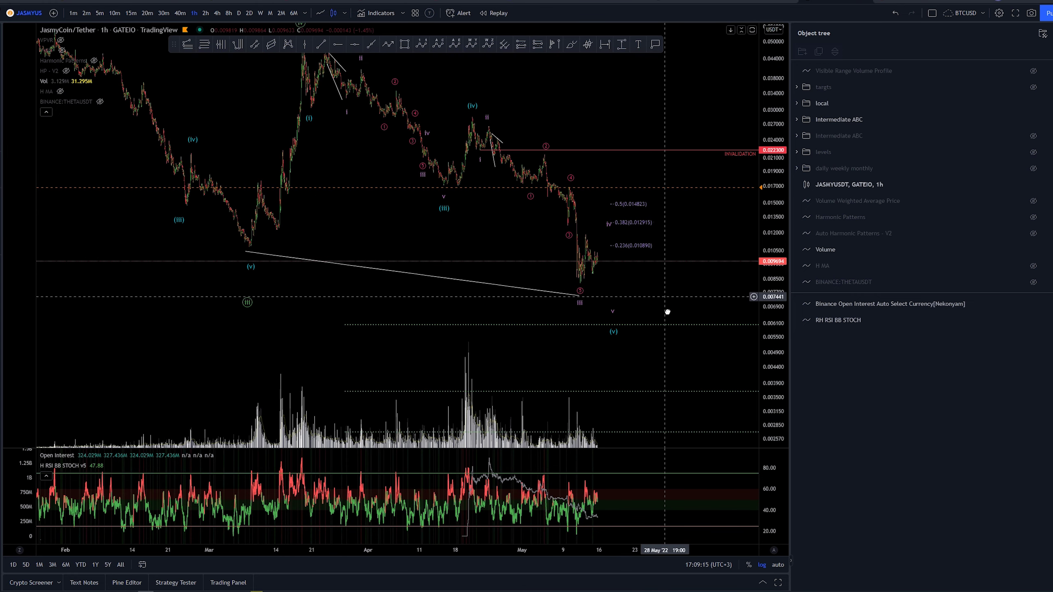
left_click_drag(670, 308, 647, 349)
Step: Switch to the 2-hour timeframe and leave empty future space for projections
left_click(206, 12)
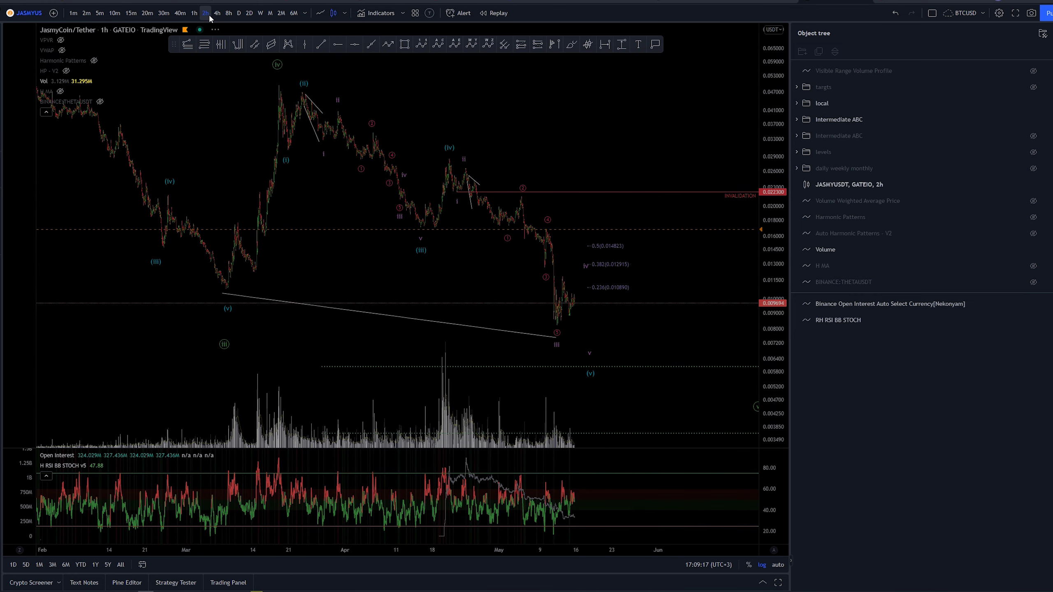
left_click_drag(673, 156, 531, 161)
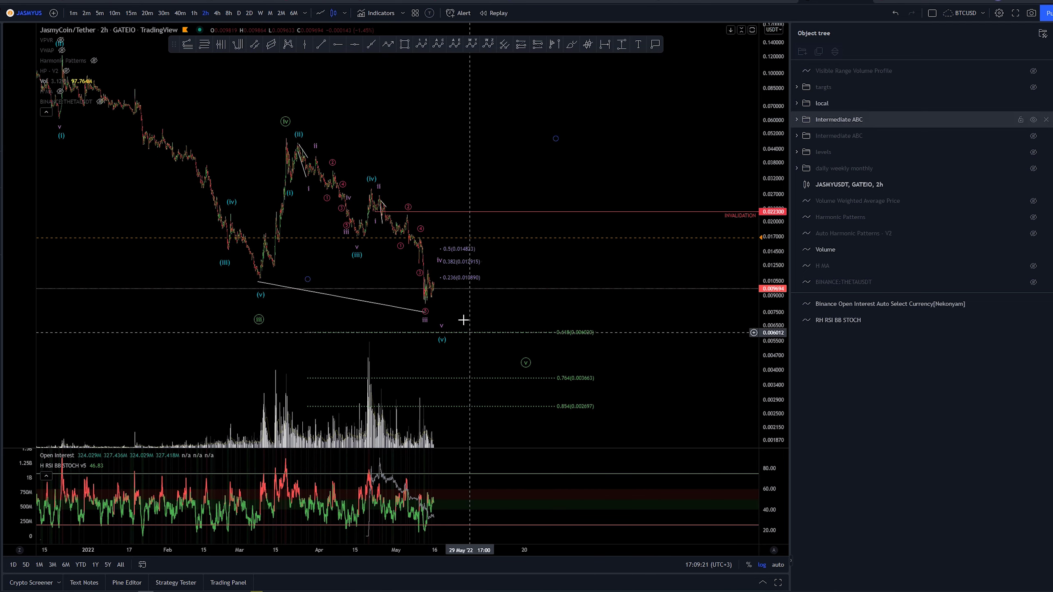
left_click_drag(579, 160, 531, 164)
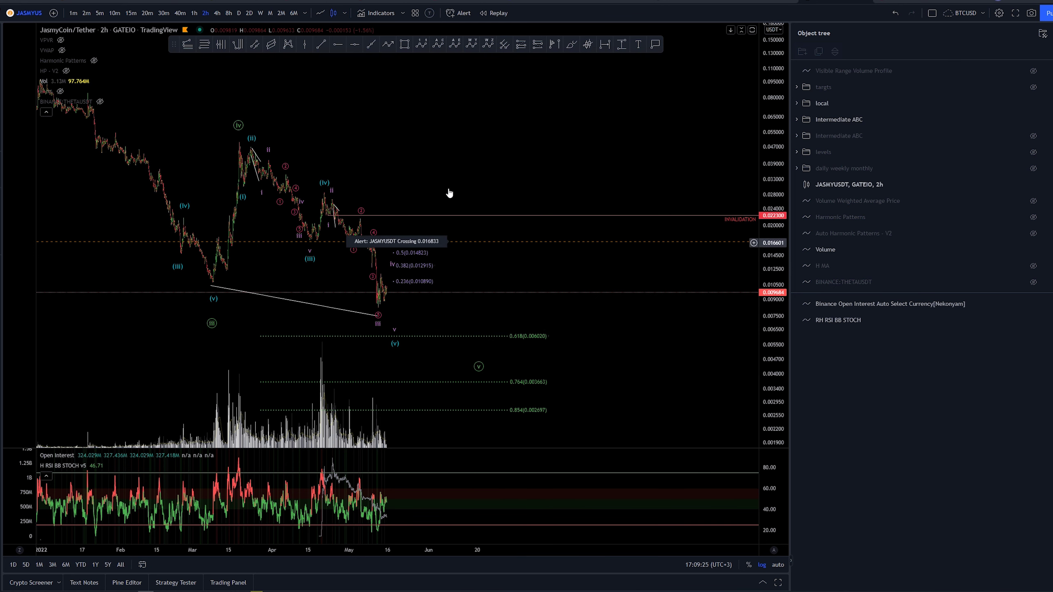
Step: Draw a white zigzag Path from just below the current low up to a top target with an arrowhead
left_click(387, 44)
left_click(409, 322)
left_click(449, 236)
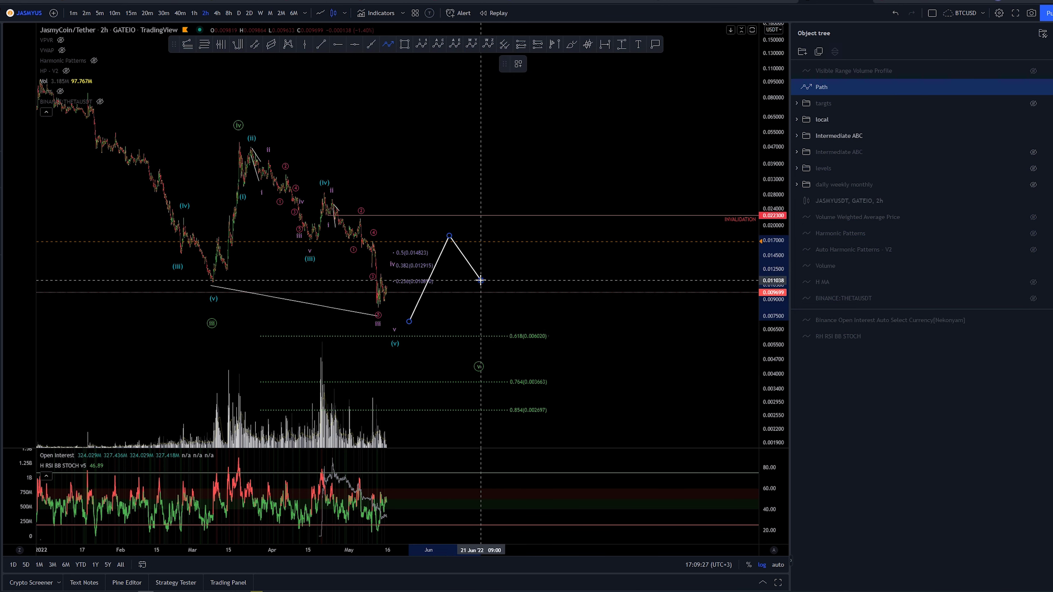
left_click(480, 281)
left_click(527, 164)
left_click(551, 216)
double_click(582, 134)
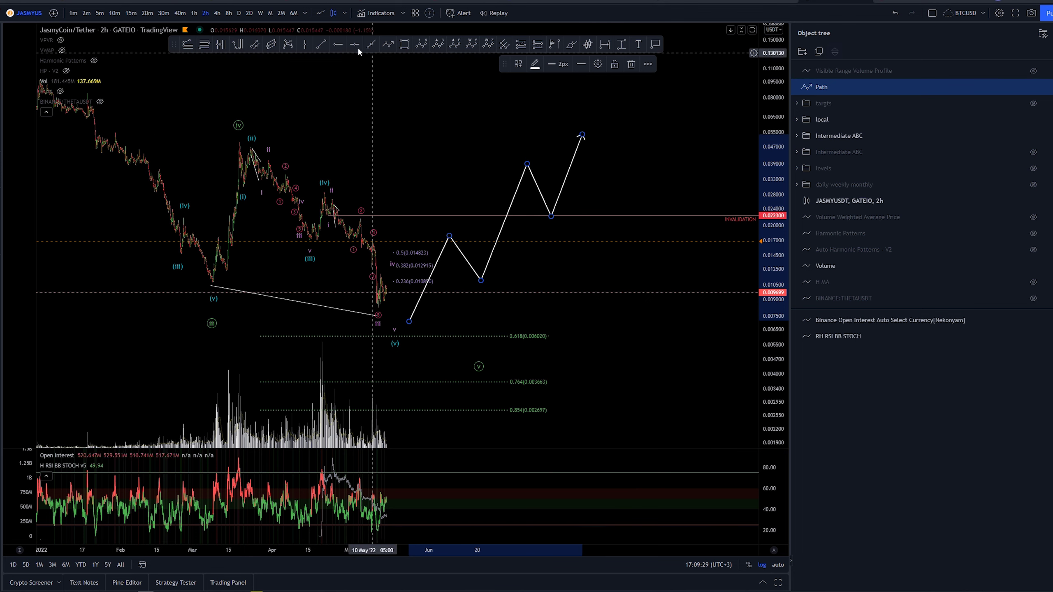
Step: Add a second zigzag arrow path from near the 0.618 level up toward about 0.05
left_click(462, 346)
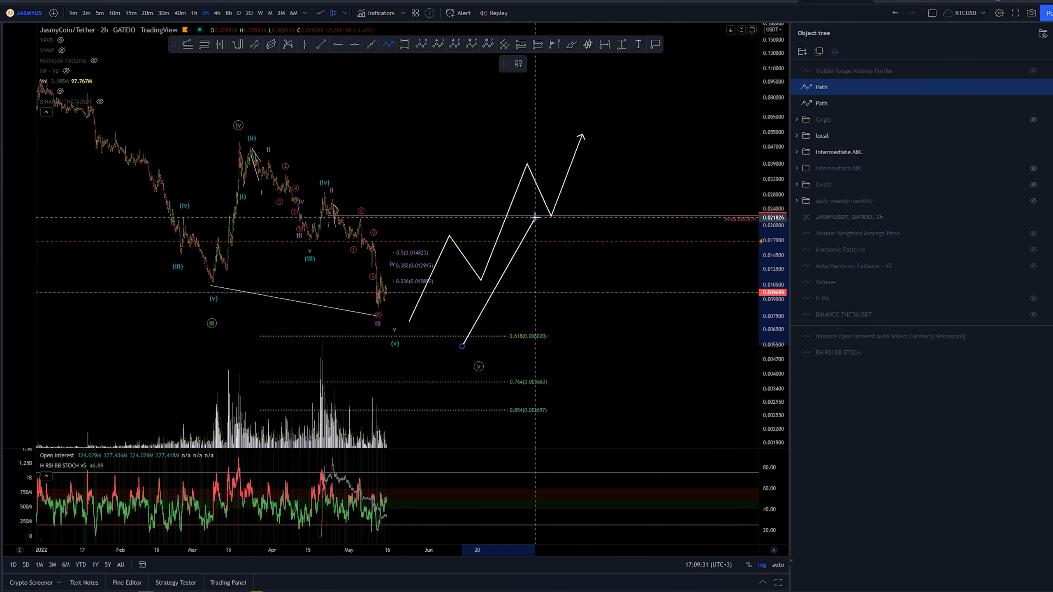
left_click(535, 217)
left_click(584, 268)
double_click(659, 135)
left_click_drag(699, 192, 627, 197)
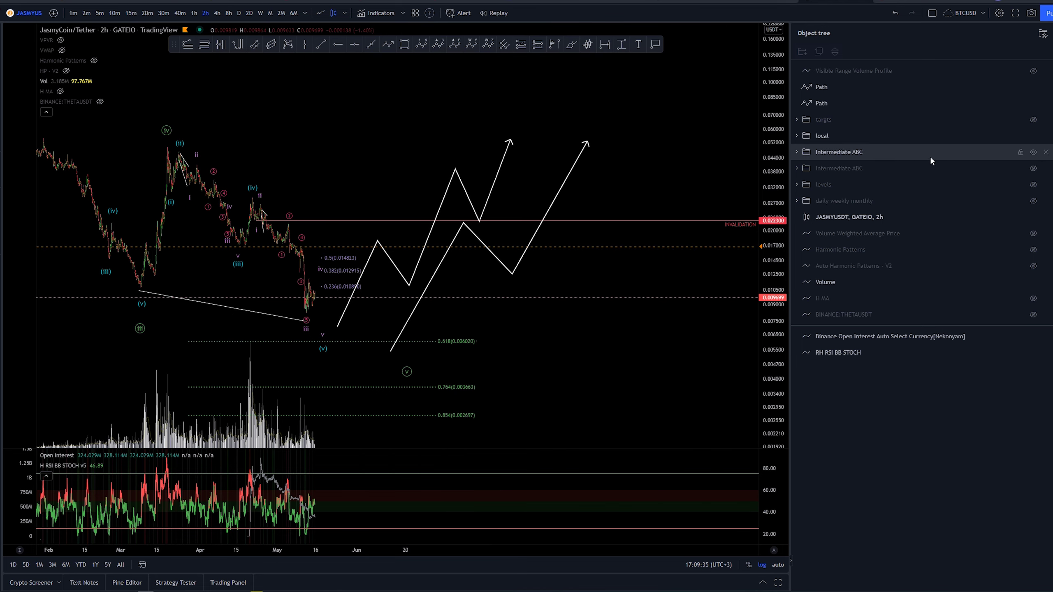
Step: Switch to the daily timeframe and delete both white projected paths
left_click(240, 13)
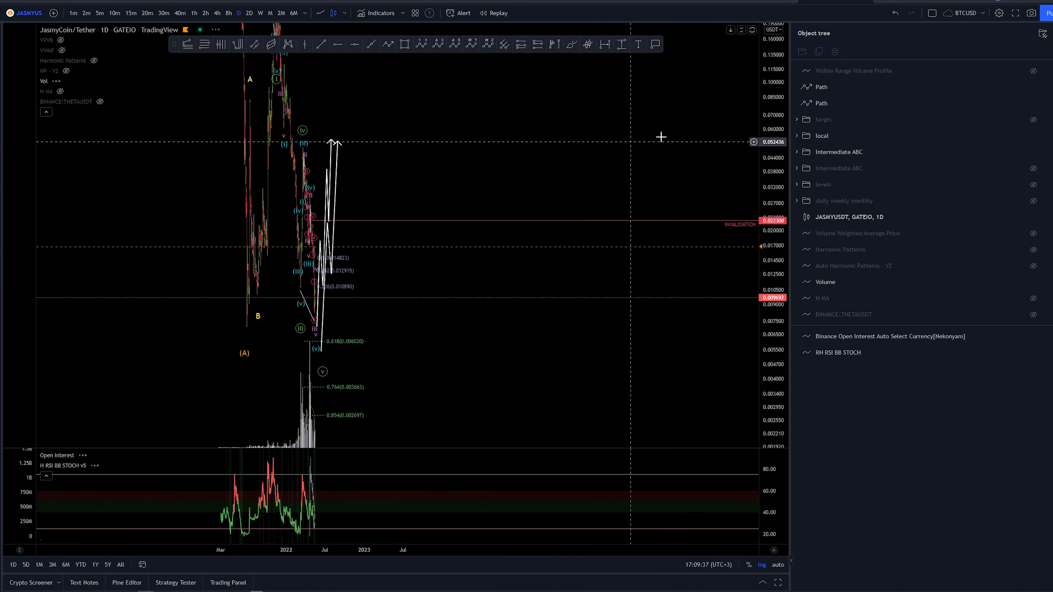
left_click_drag(767, 118, 767, 348)
scroll(342, 145, "up", 3)
left_click_drag(333, 141, 733, 206)
scroll(470, 181, "up", 7)
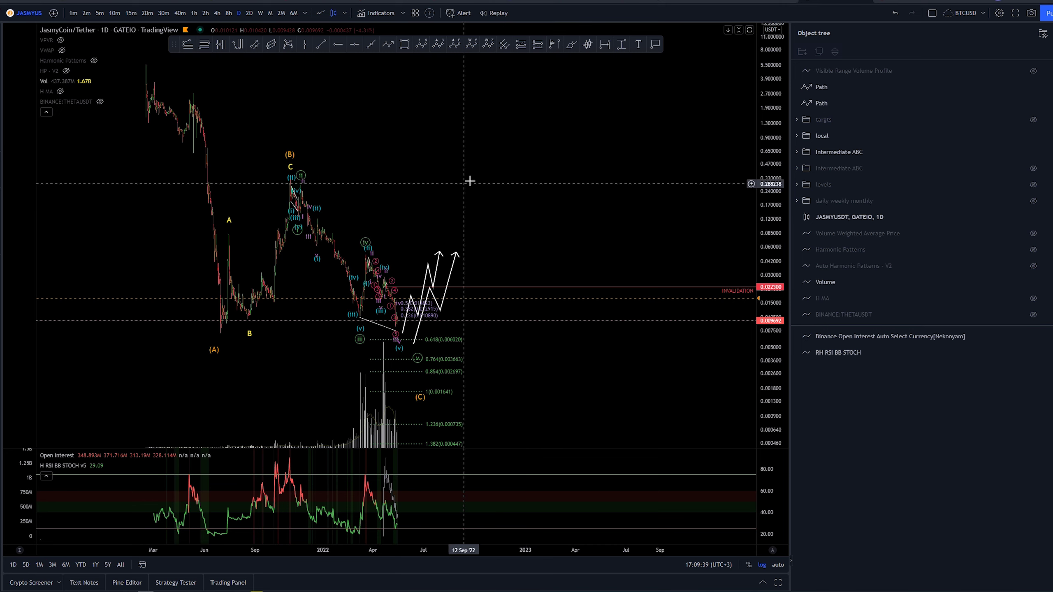
scroll(470, 181, "up", 2)
left_click_drag(470, 181, 597, 145)
left_click(517, 229)
key("Delete")
left_click(499, 231)
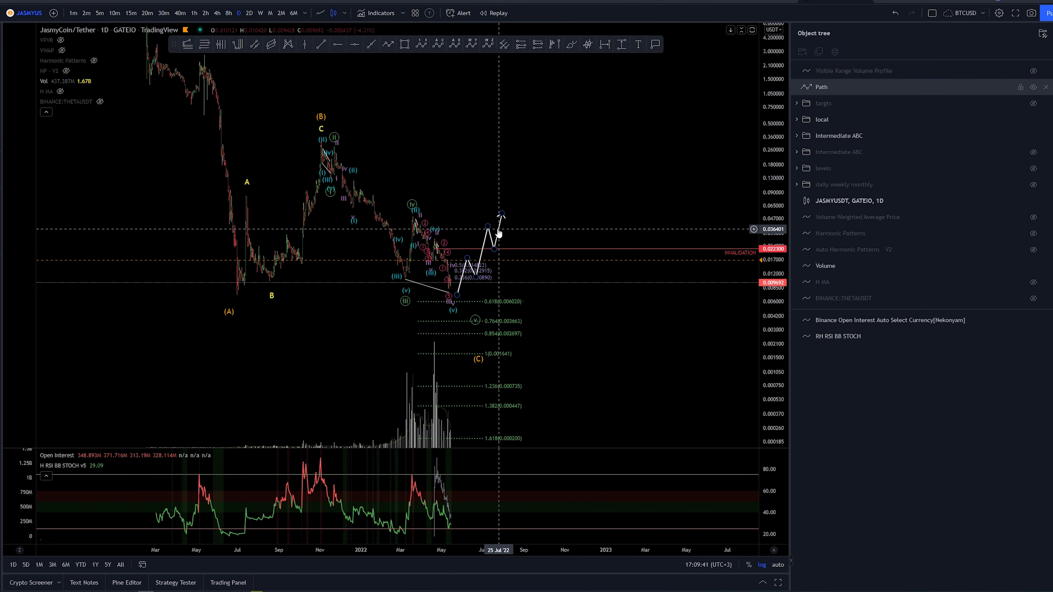
key("Delete")
Step: Raise the ABC count's (C) point slightly, then hide that Intermediate ABC count and show the alternative W-X-Y one
left_click(476, 340)
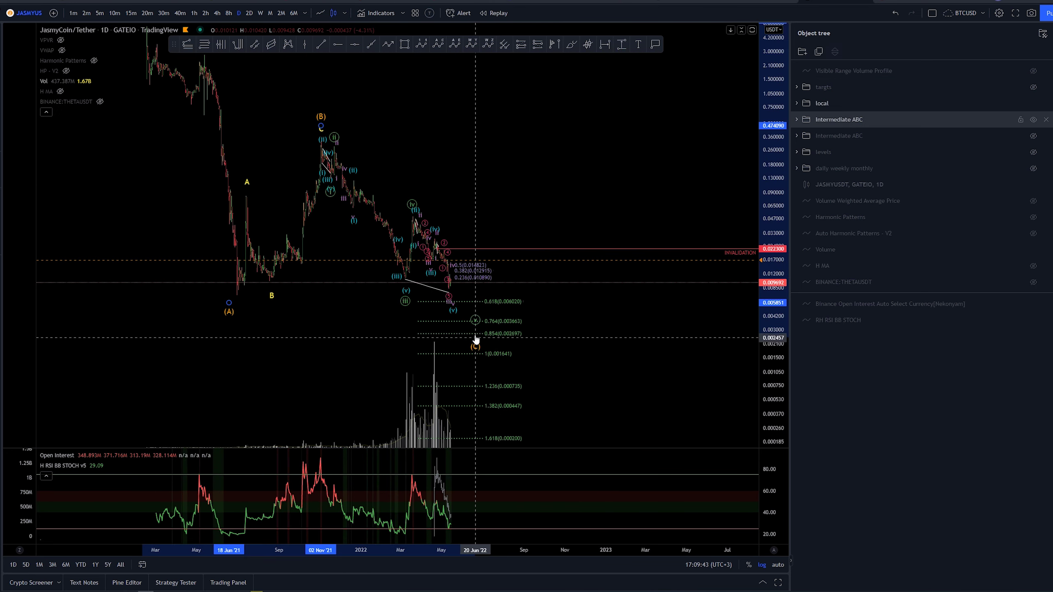
left_click_drag(475, 338, 475, 328)
left_click(678, 154)
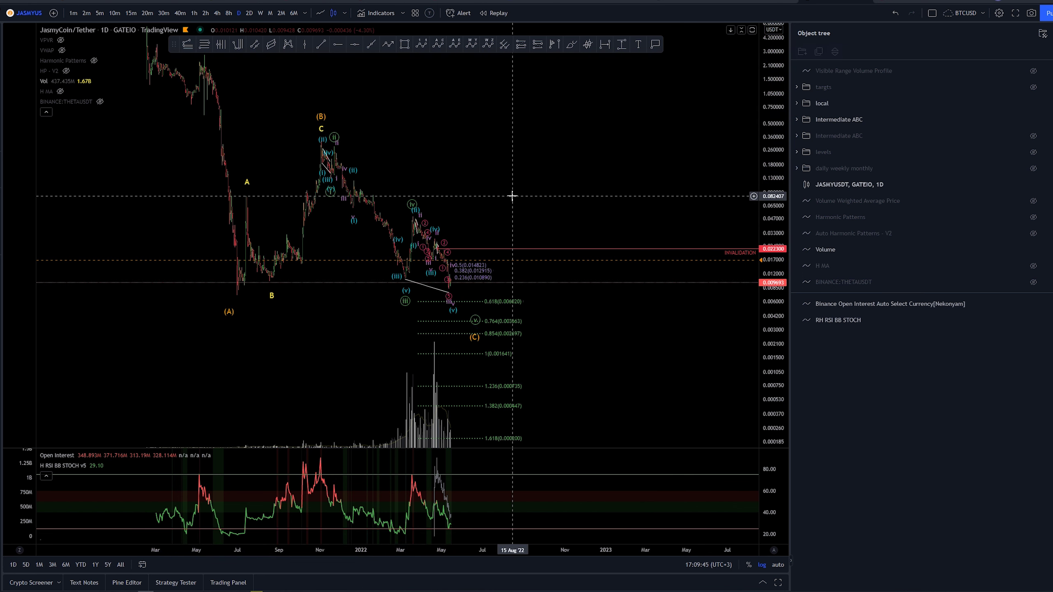
left_click(1034, 119)
left_click(1033, 136)
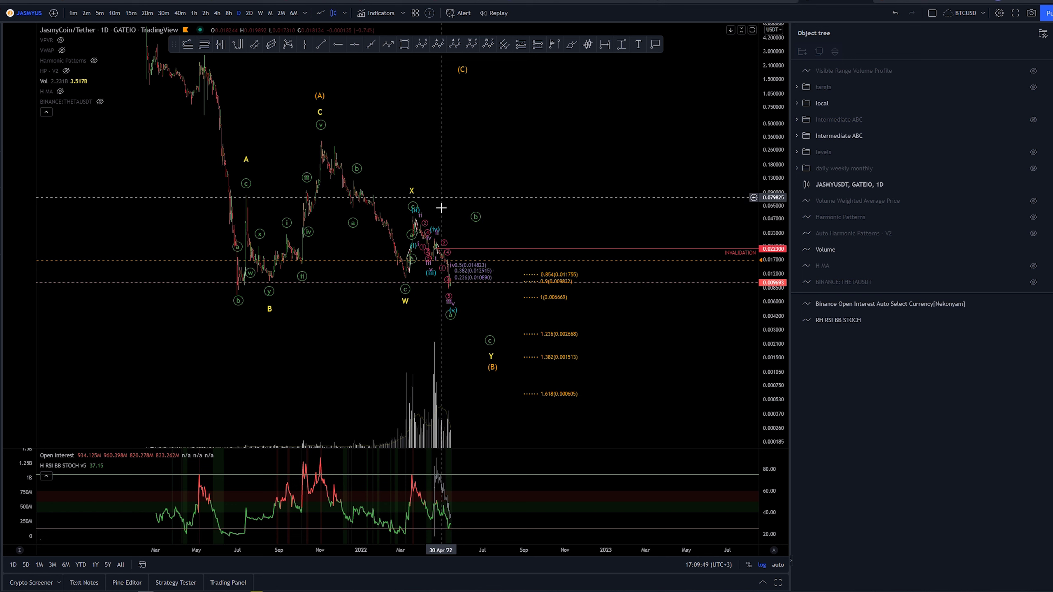
left_click(476, 223)
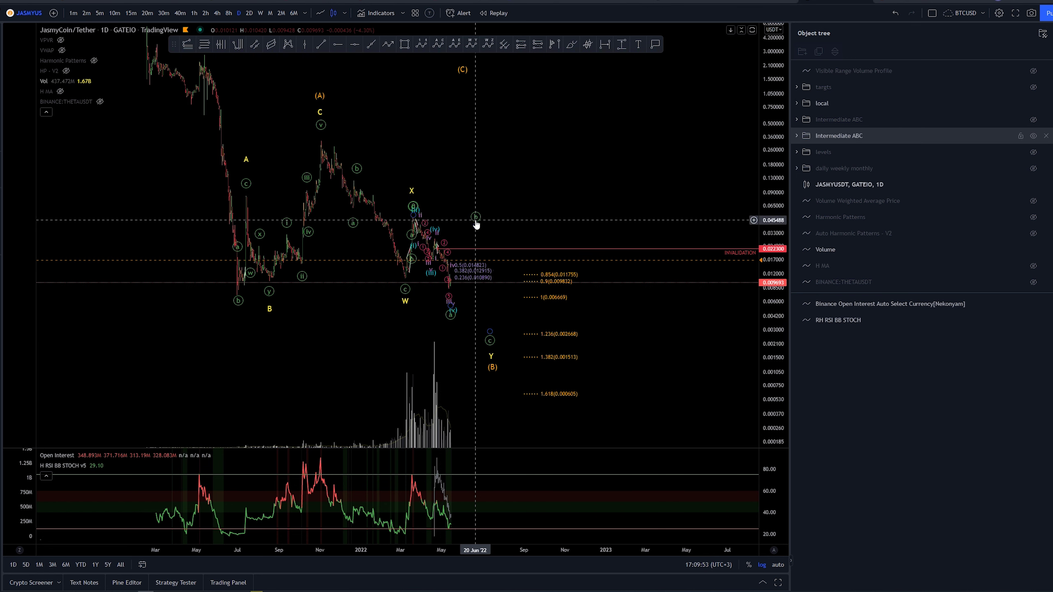
left_click(488, 286)
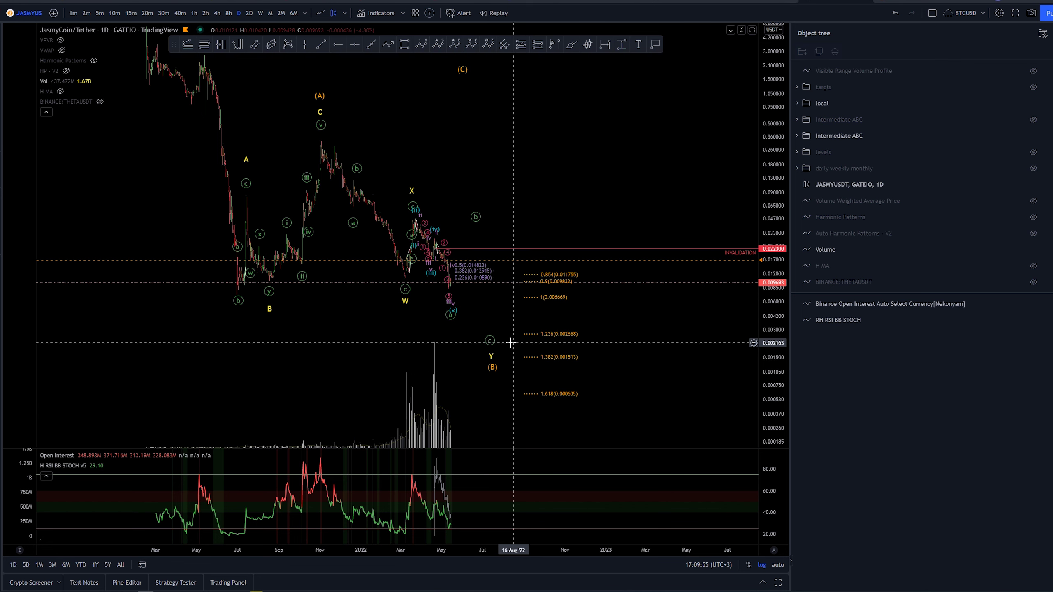